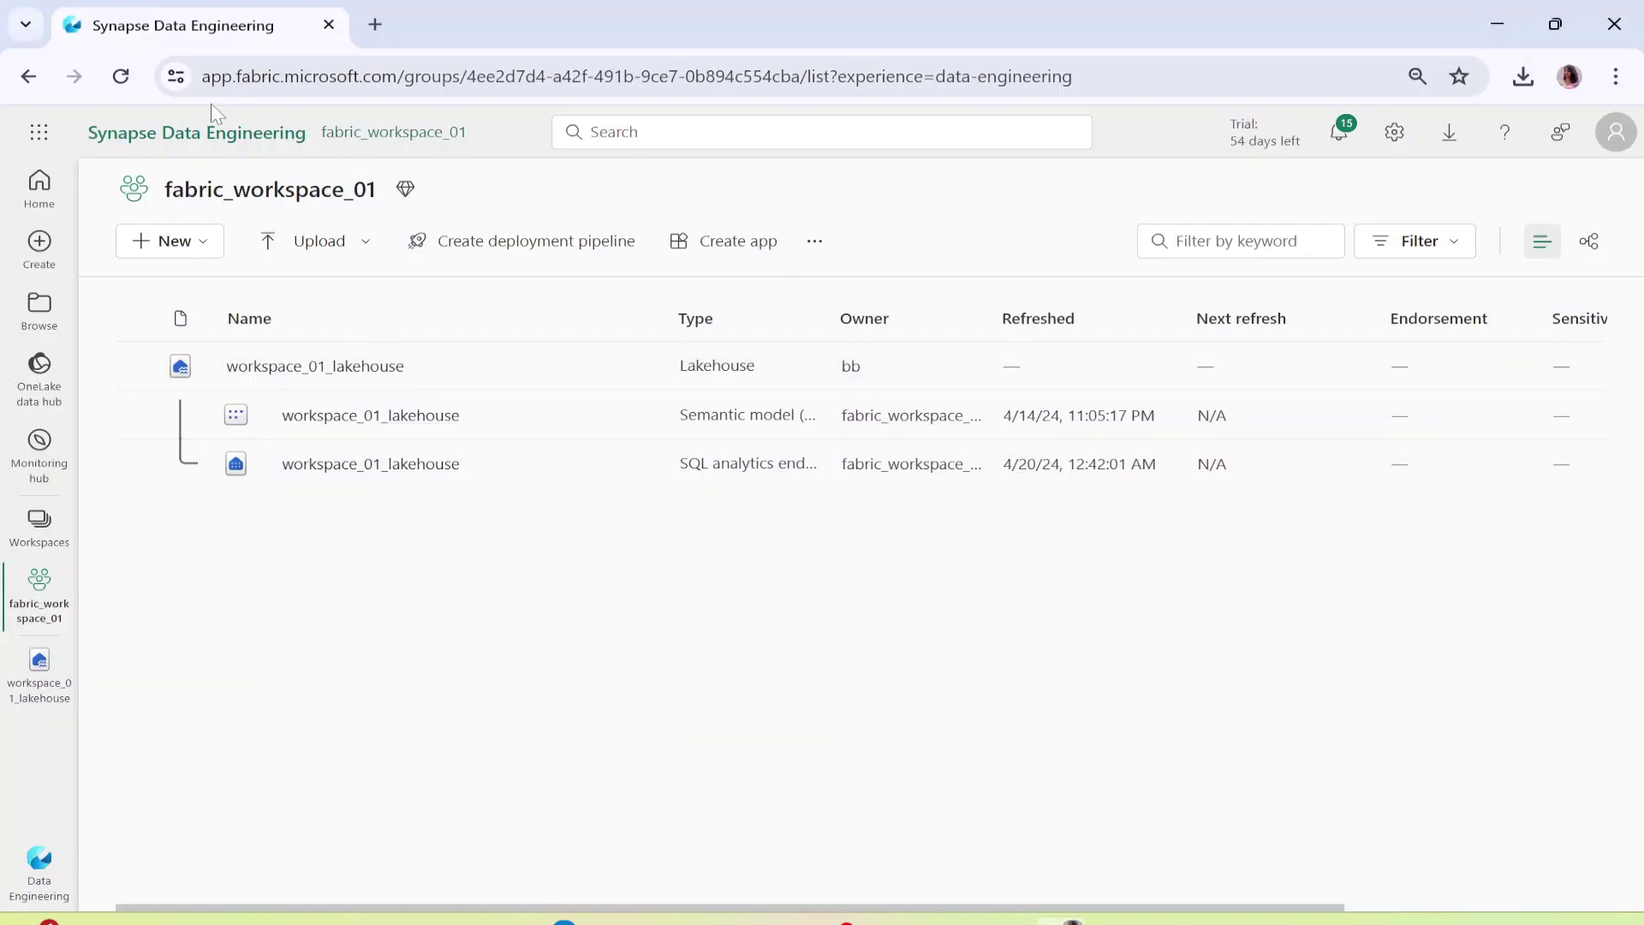
drag(323, 132, 505, 154)
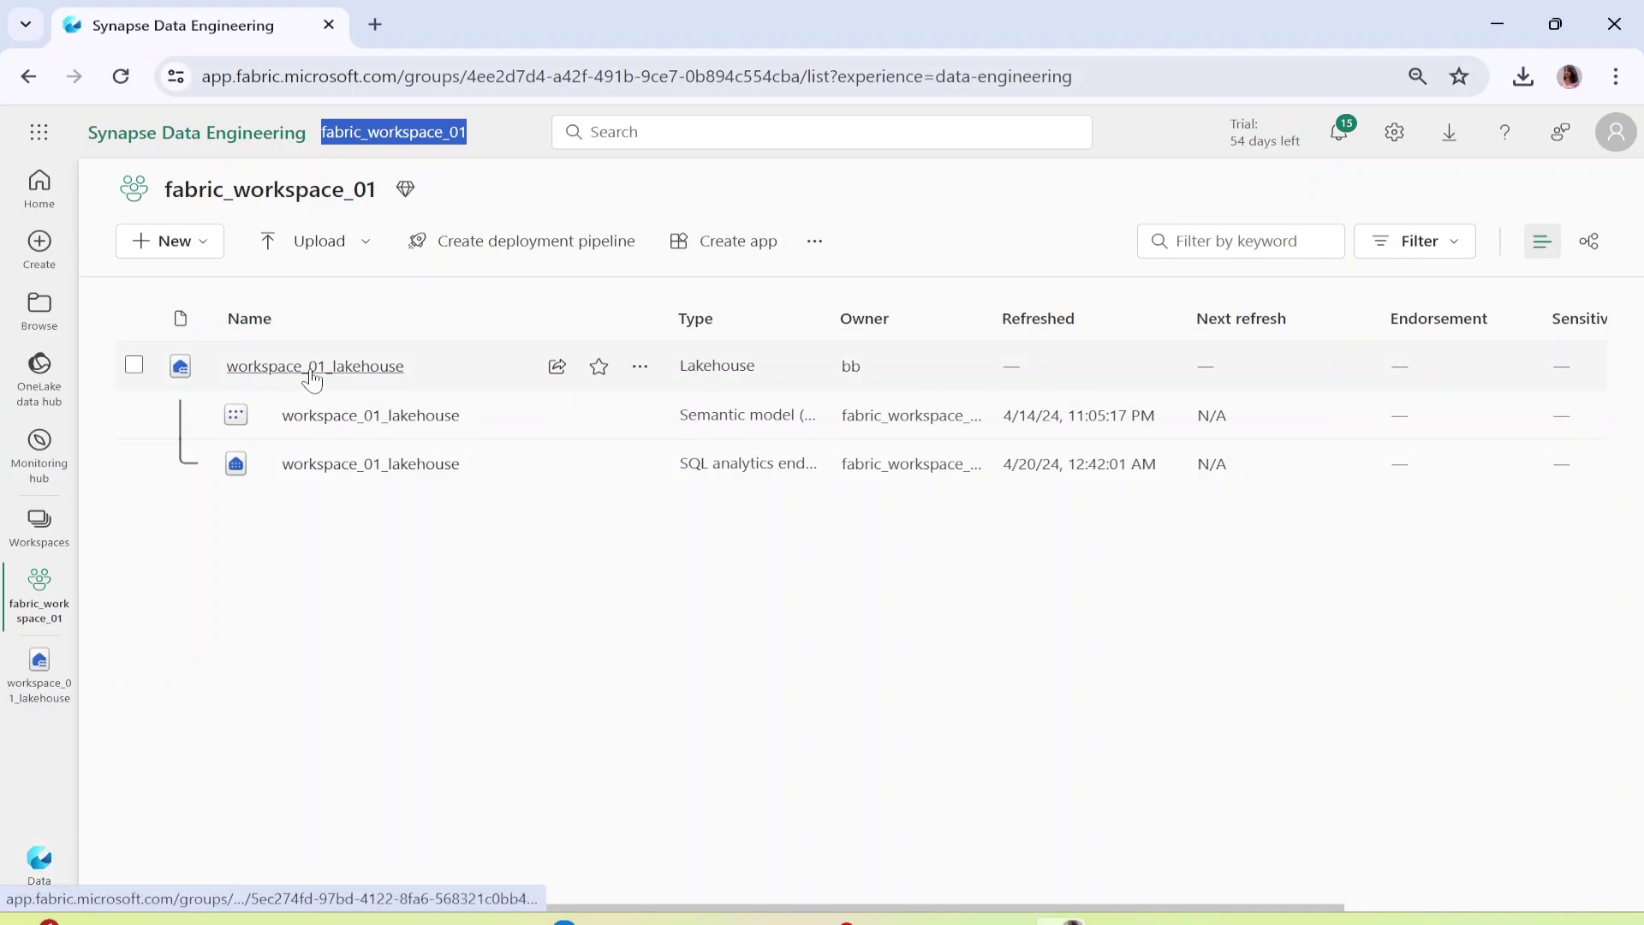
click(203, 251)
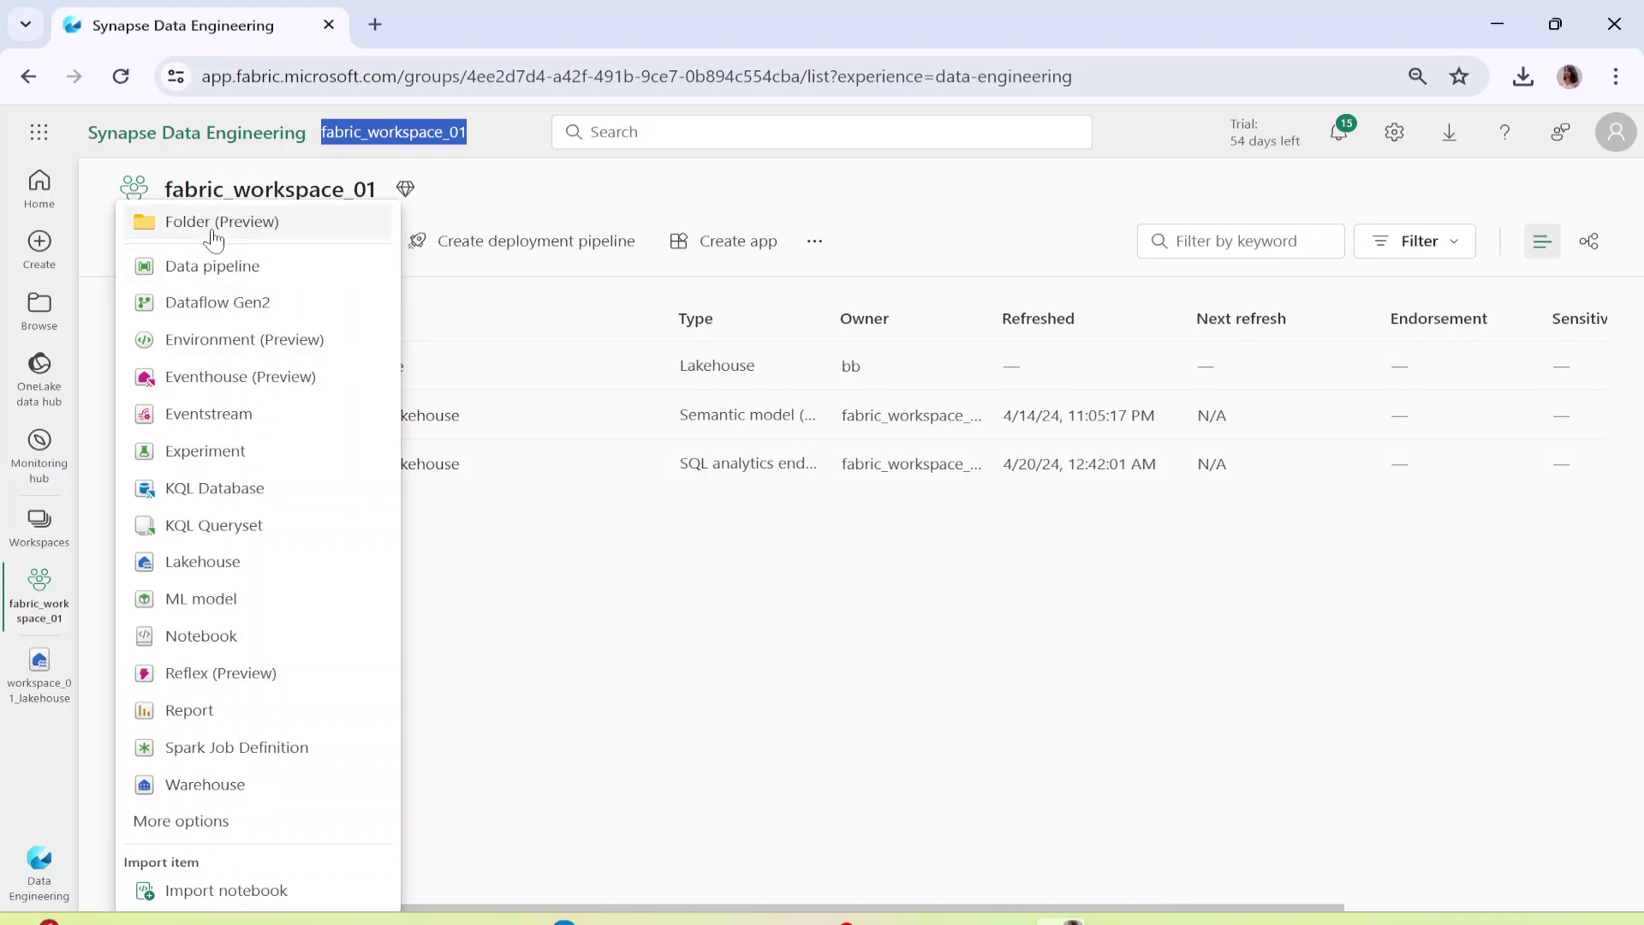
click(599, 603)
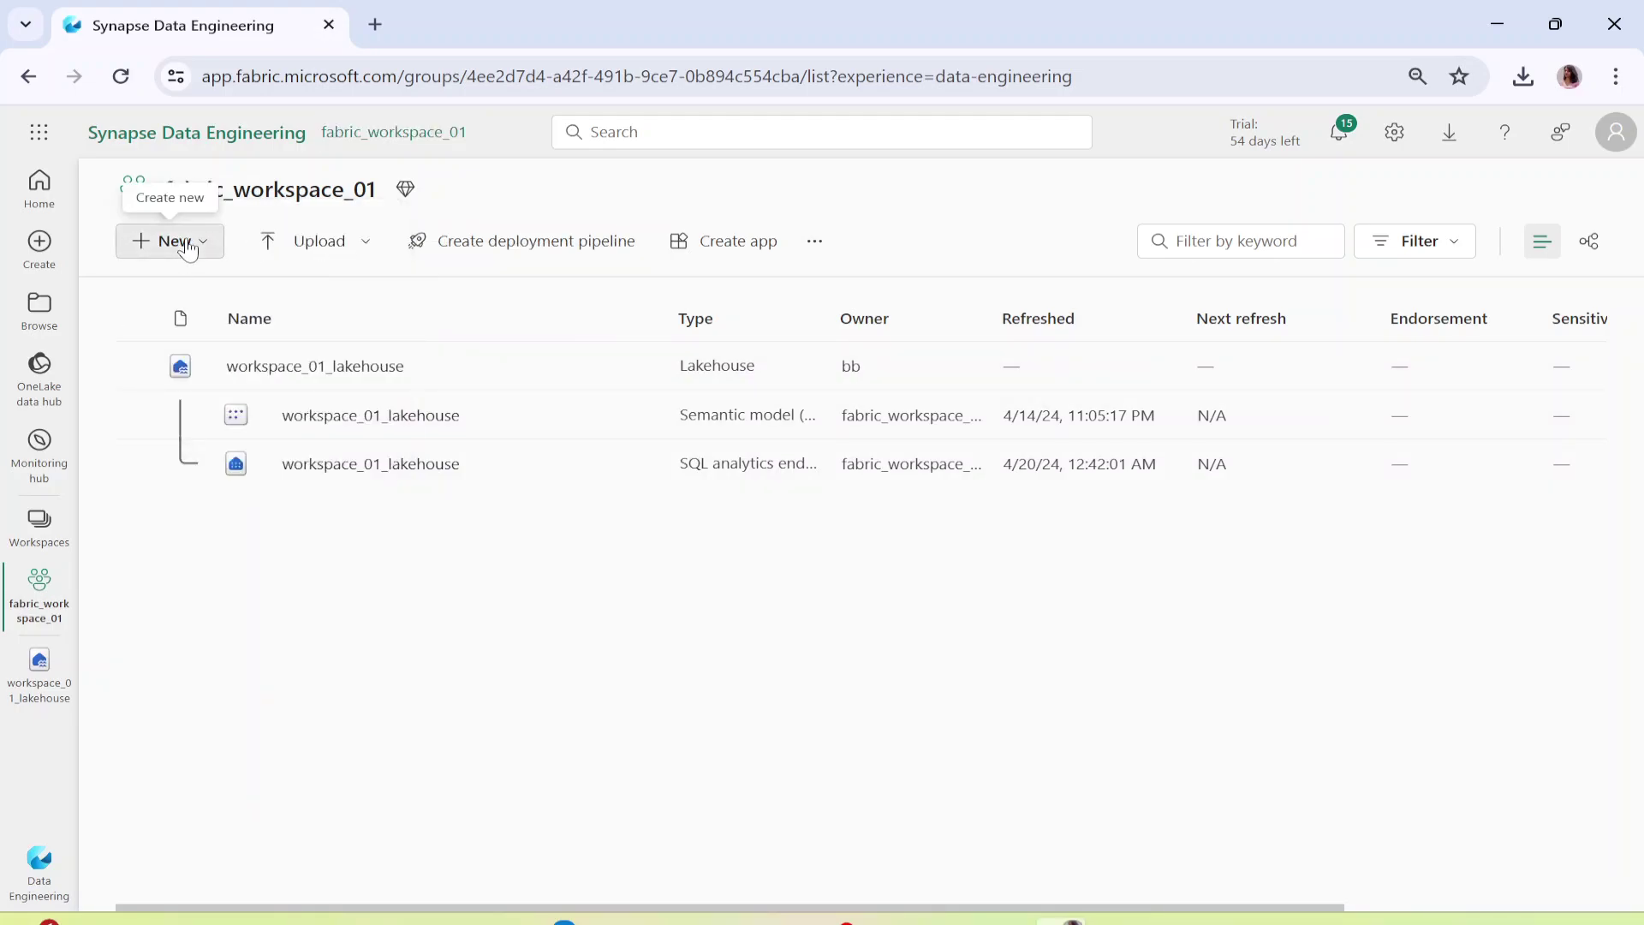
click(174, 241)
click(513, 514)
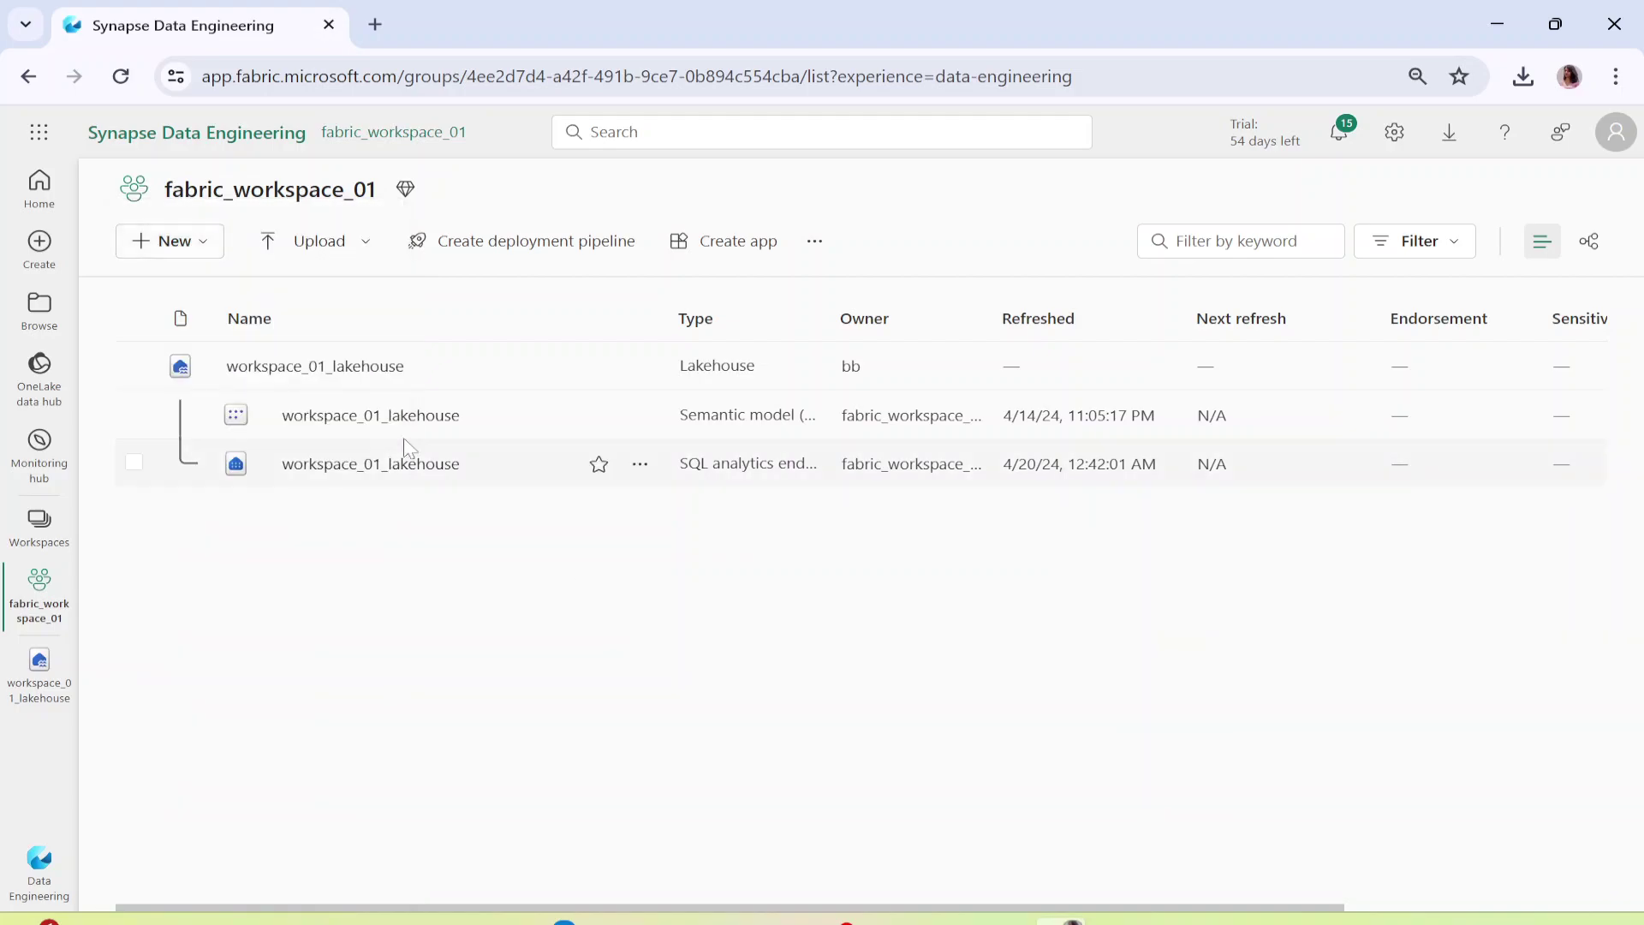
Create a Dataflow Gen2 item in fabric_workspace_01 and rename it Dataflow_demo.
click(190, 239)
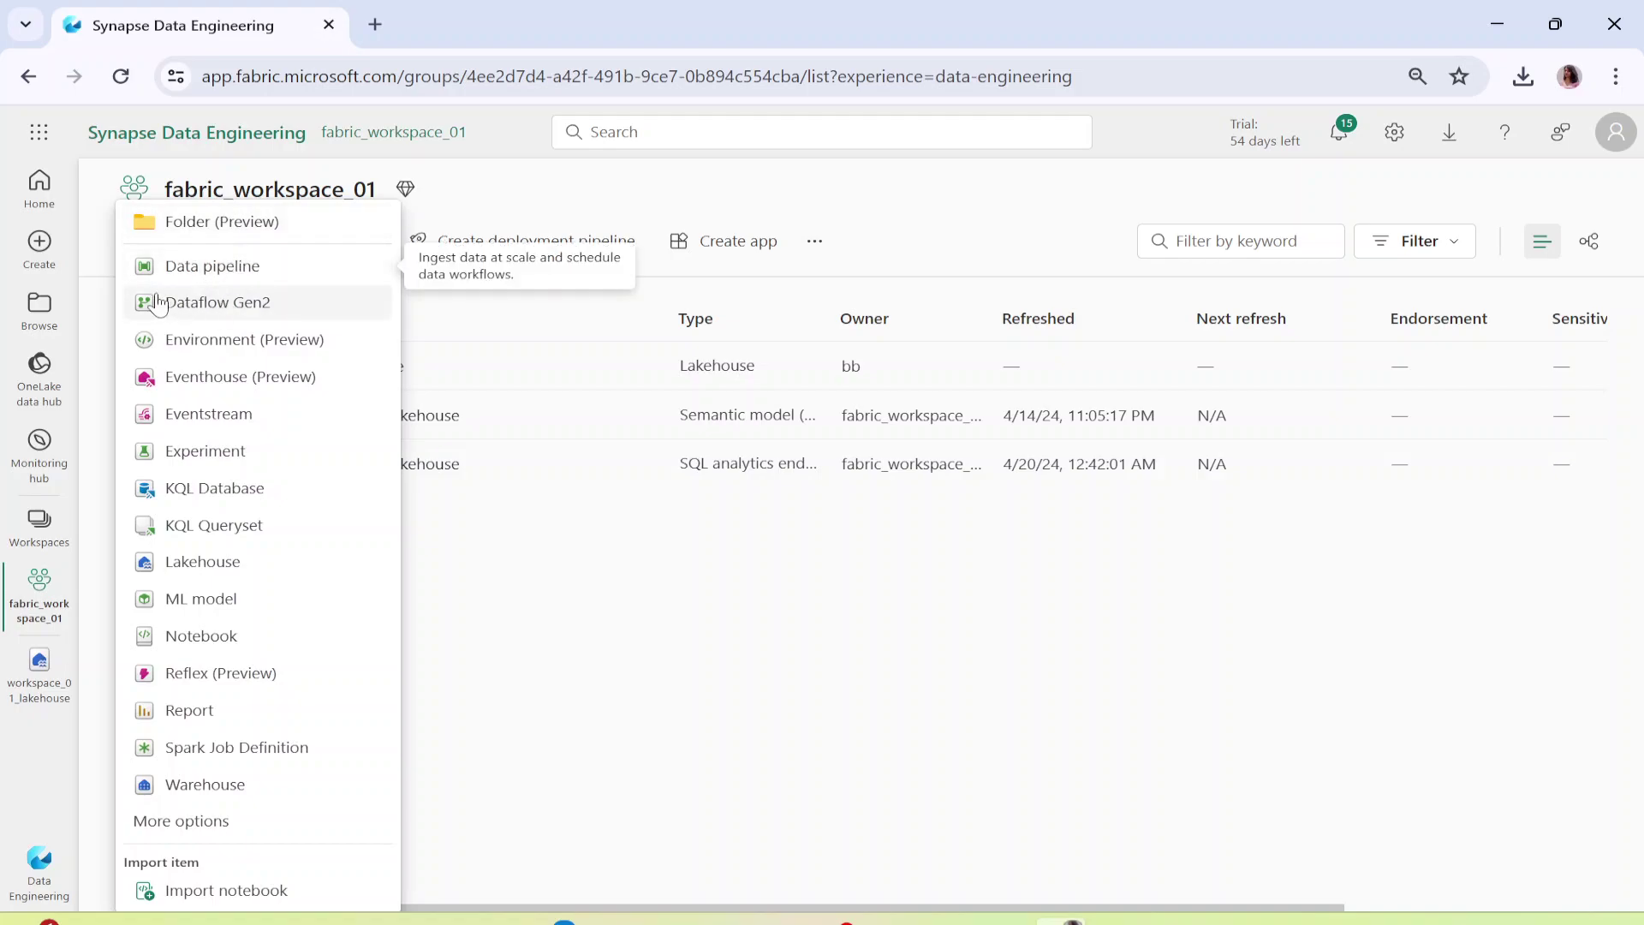
click(232, 317)
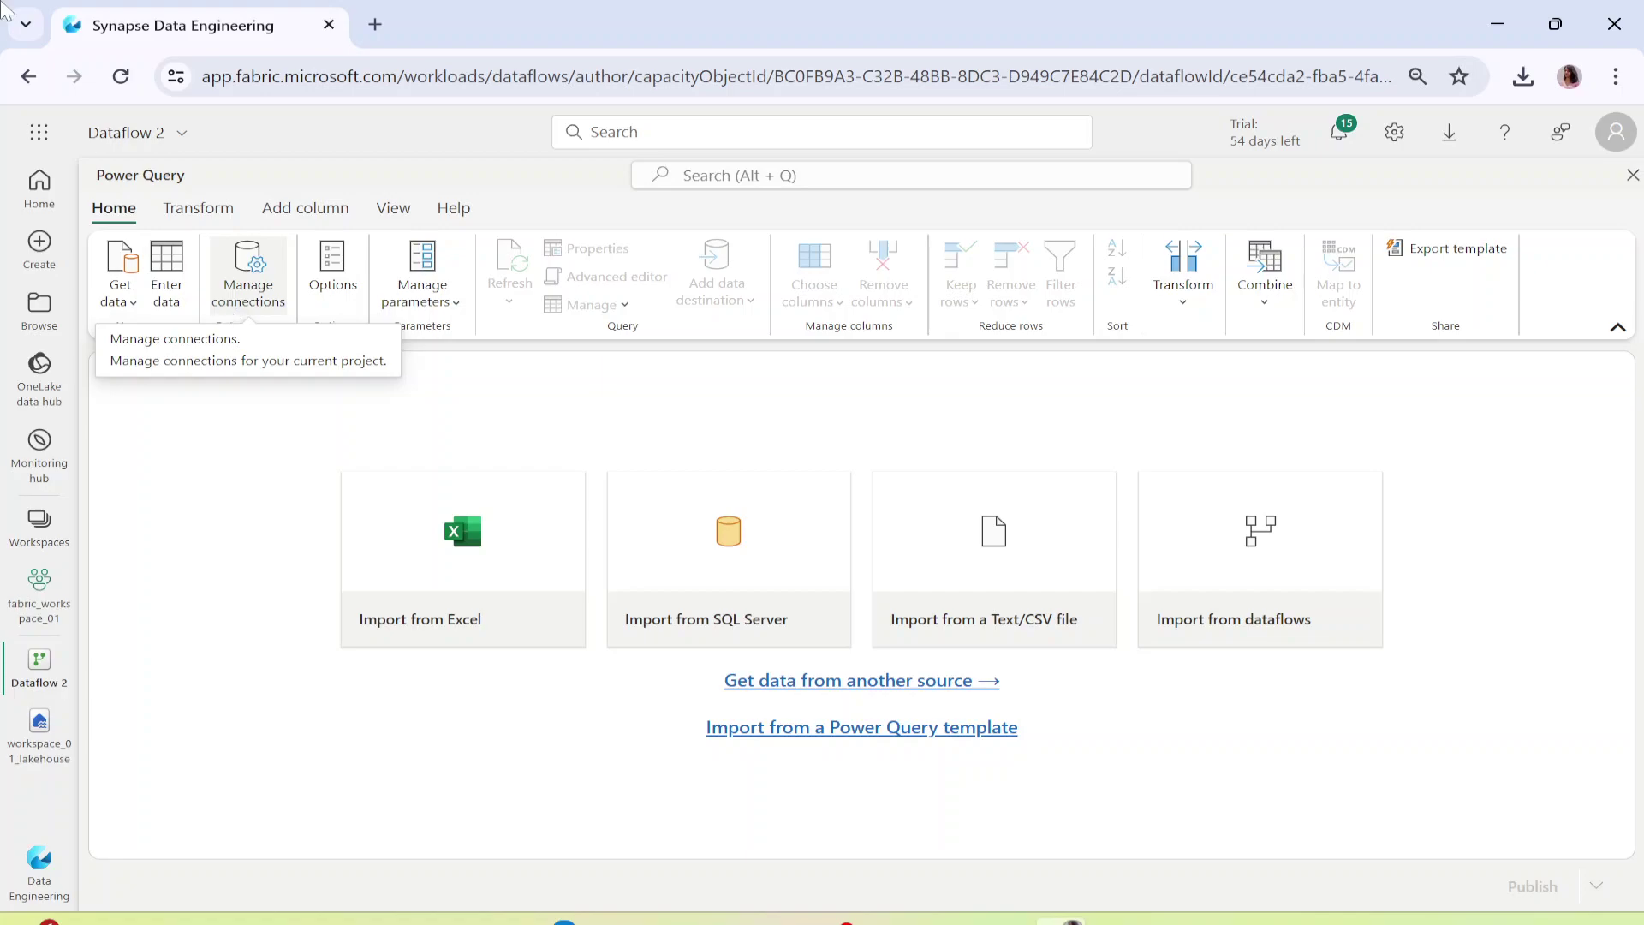
click(148, 137)
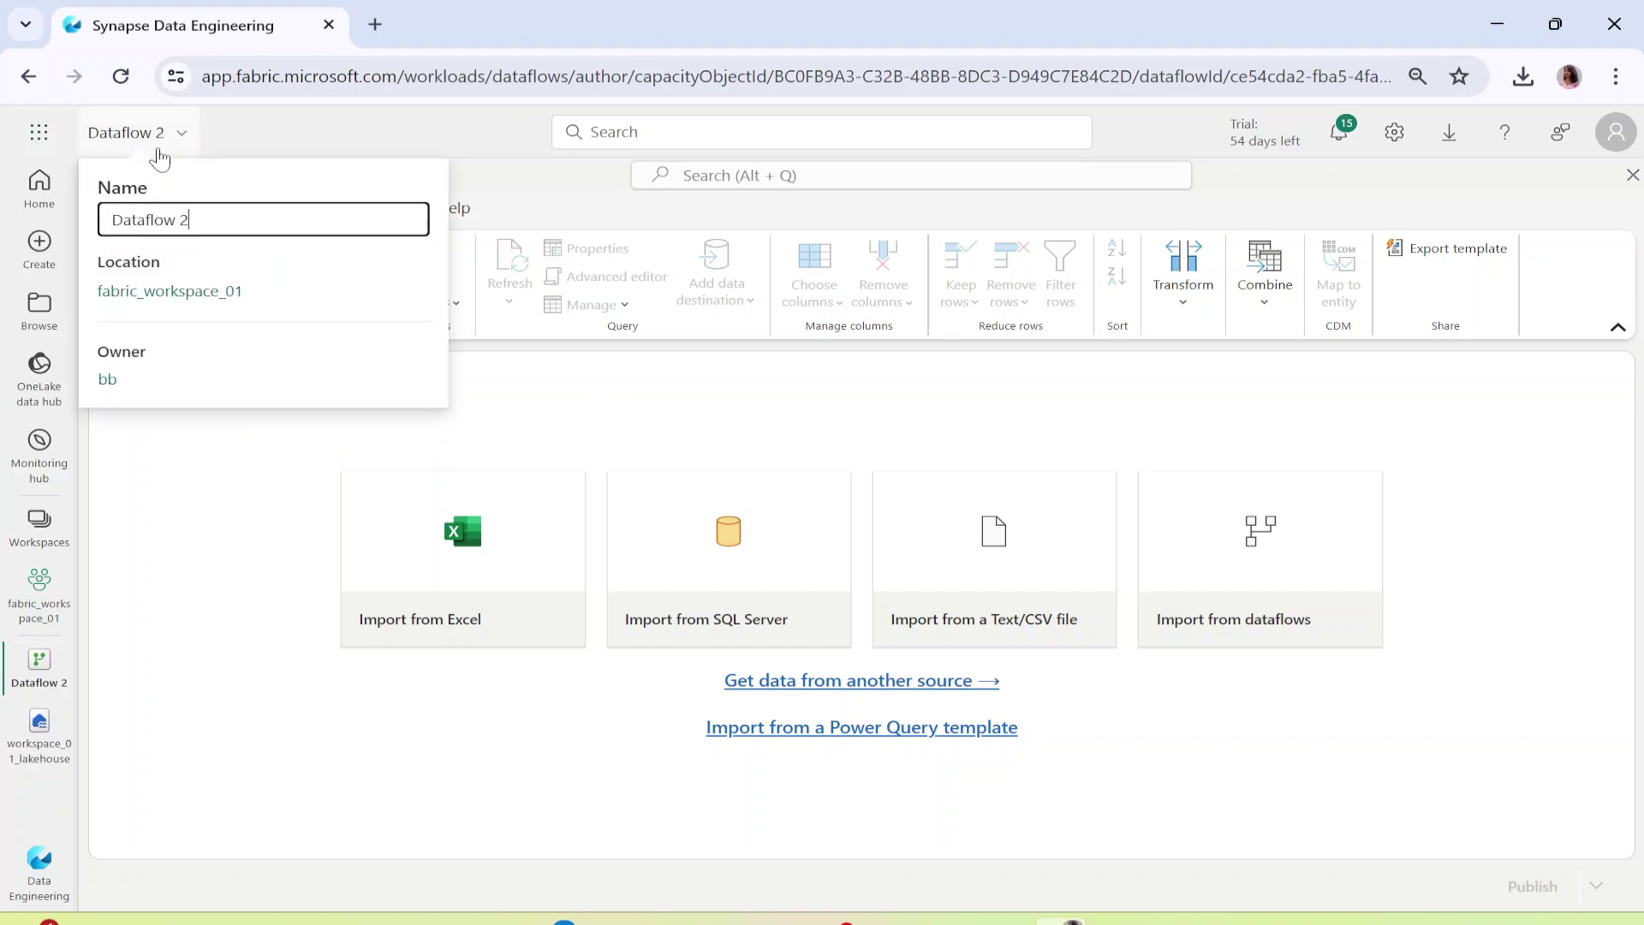
drag(189, 220, 143, 220)
double_click(183, 220)
key(shift+Left)
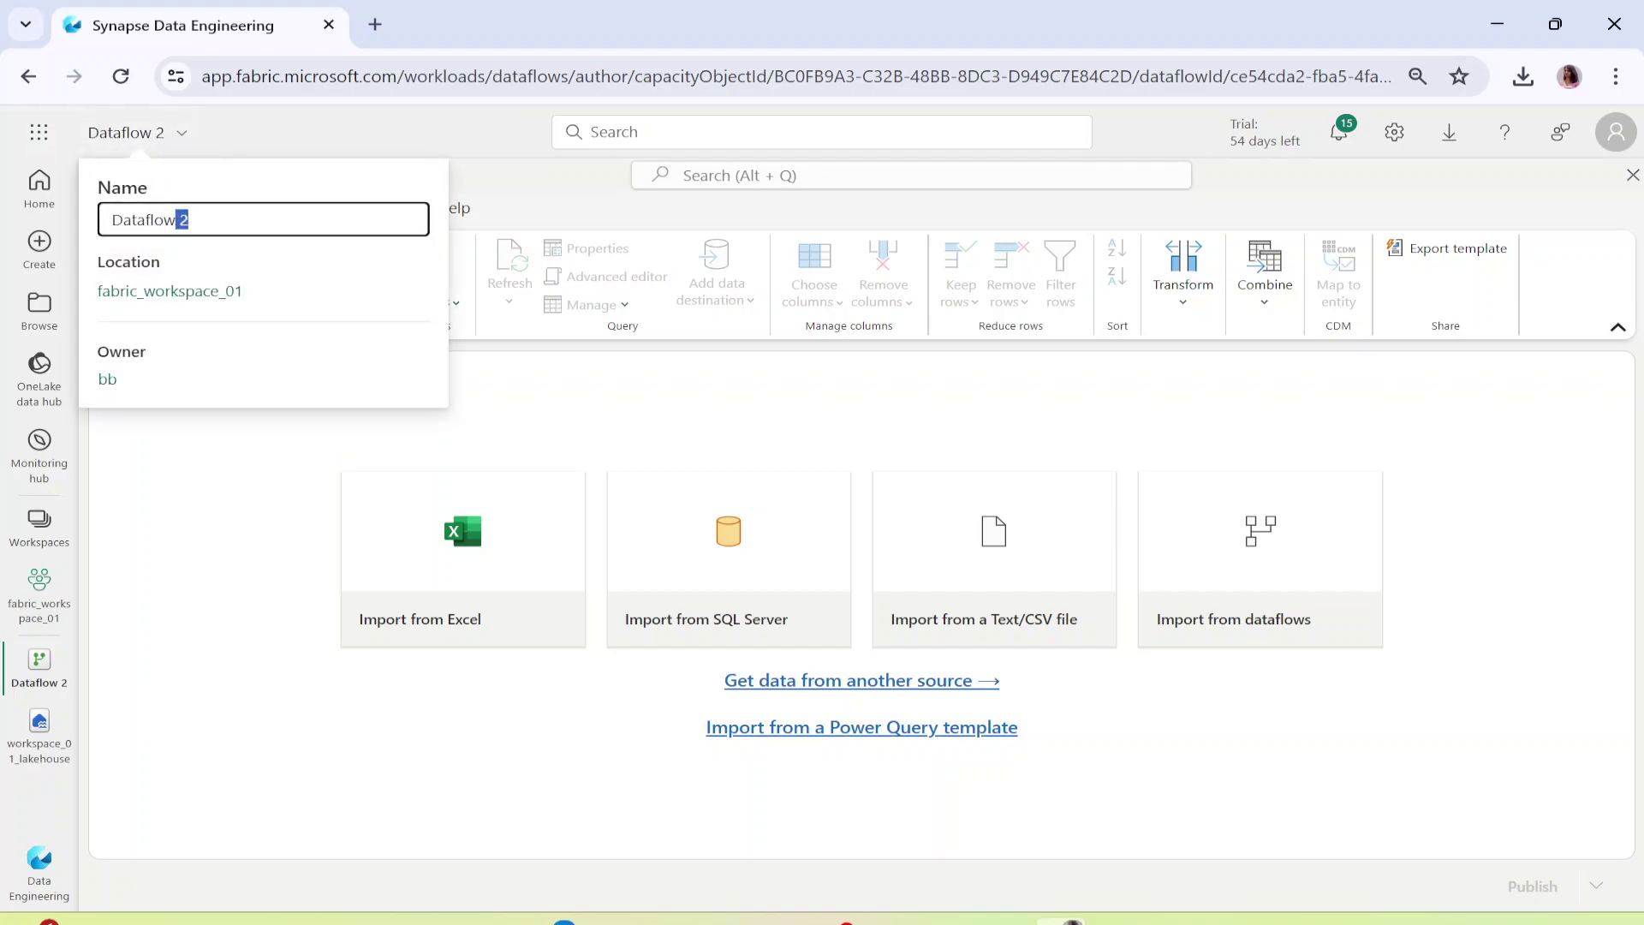
text(_demo)
key(ctrl+a)
key(Return)
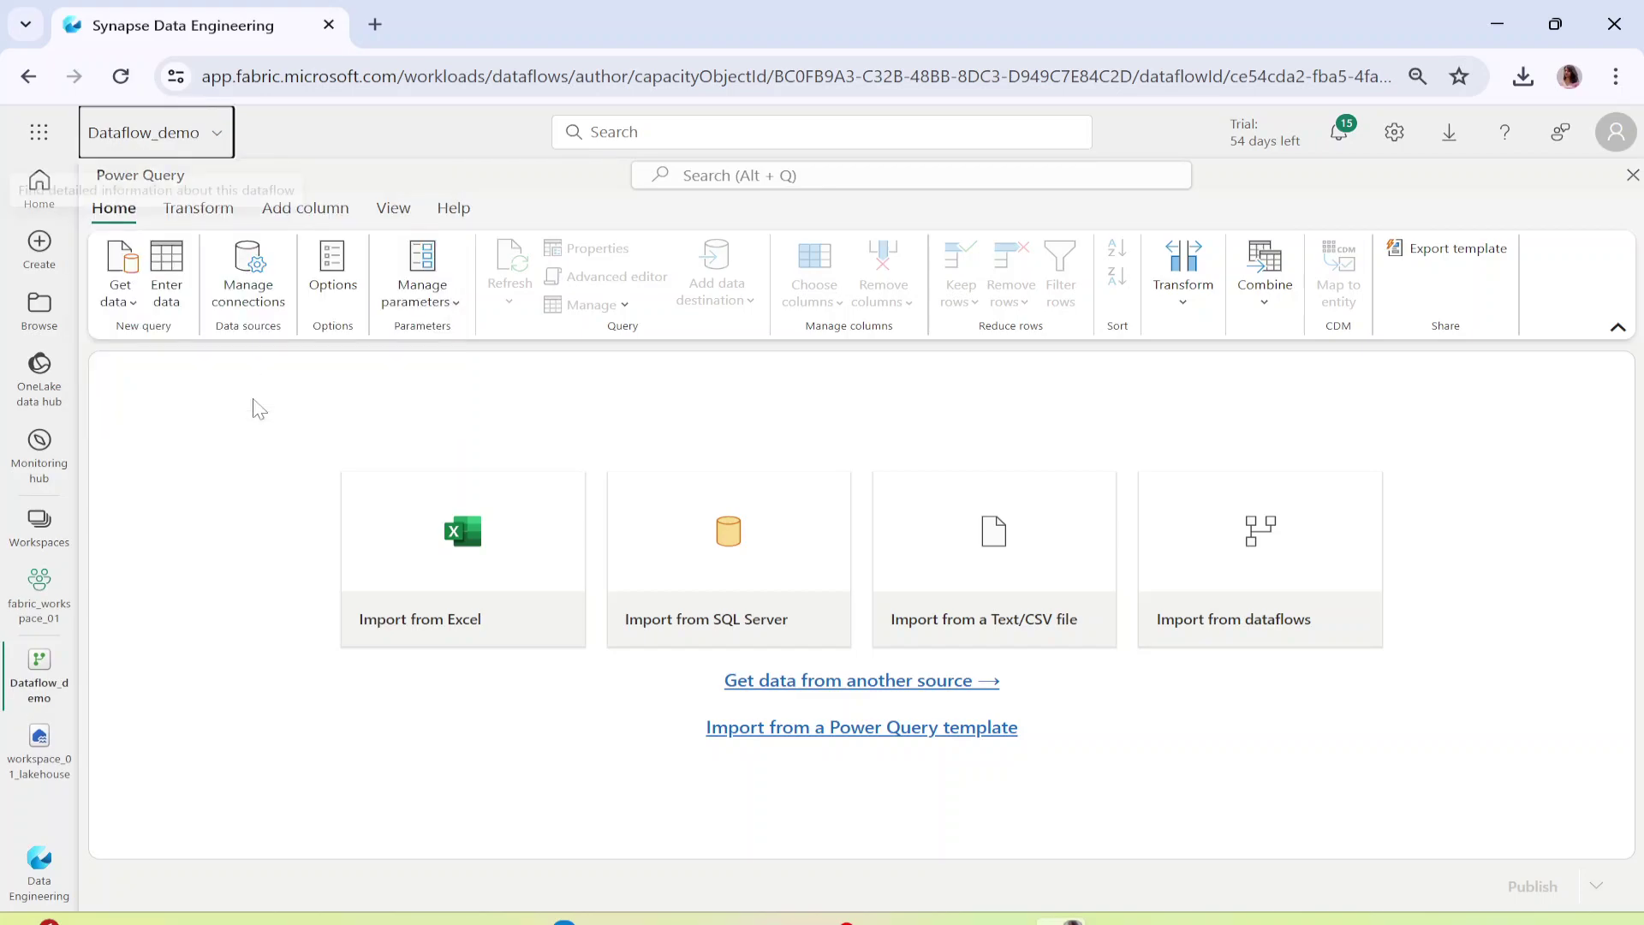
Start getting data for the dataflow and show the full catalogue of new source connectors.
click(133, 304)
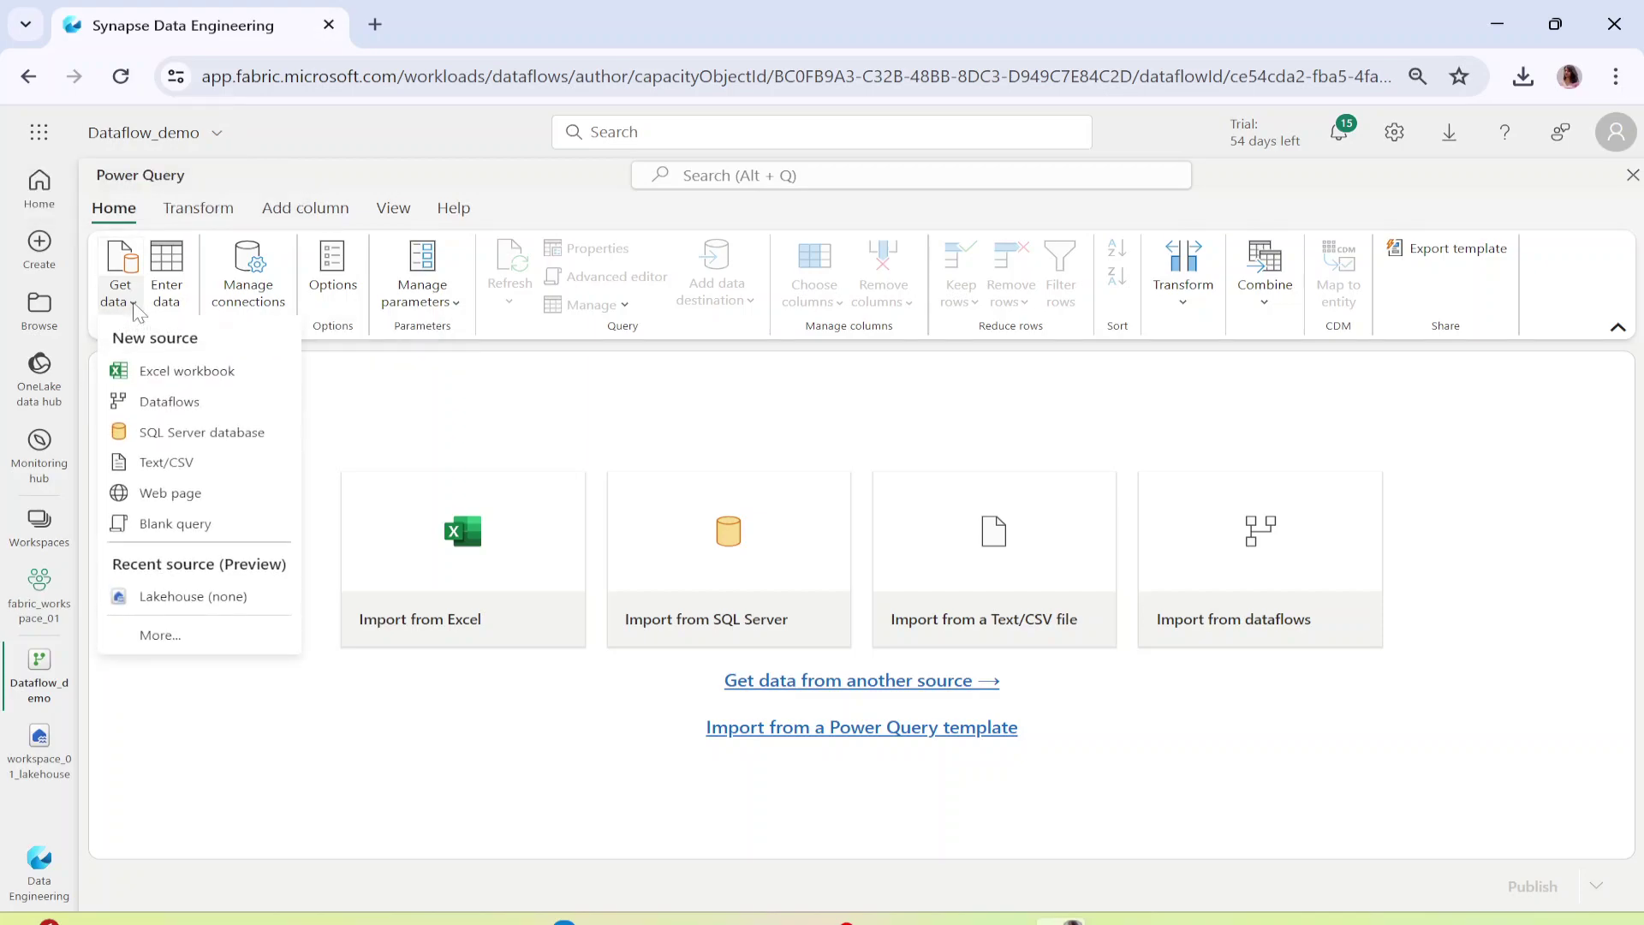
click(161, 638)
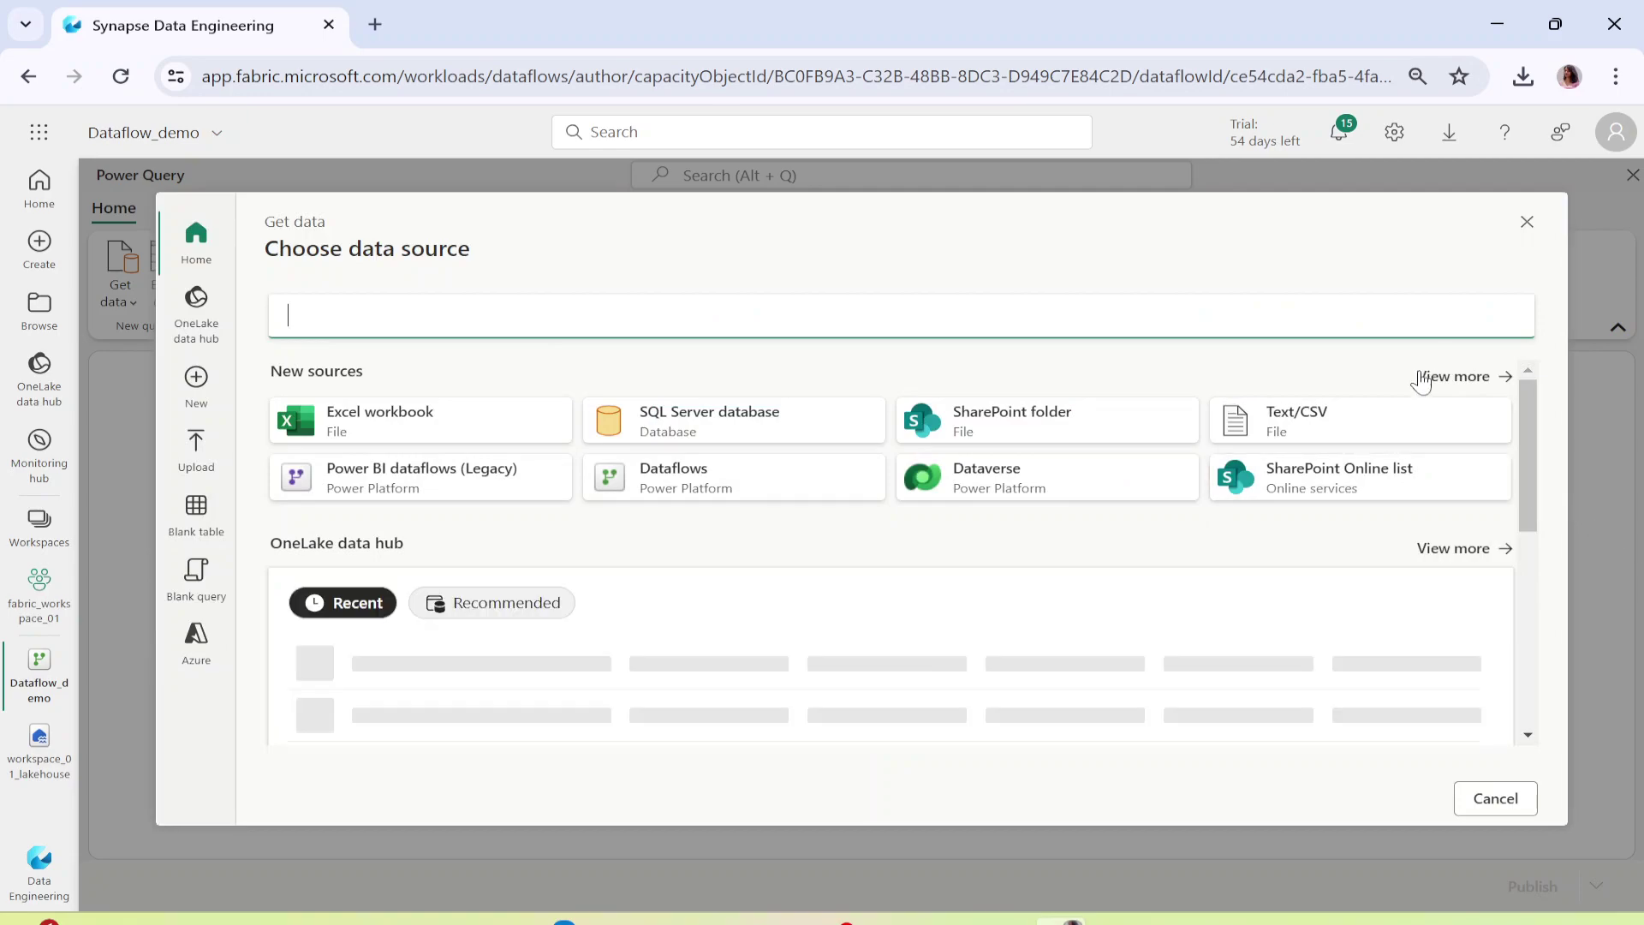
click(1475, 377)
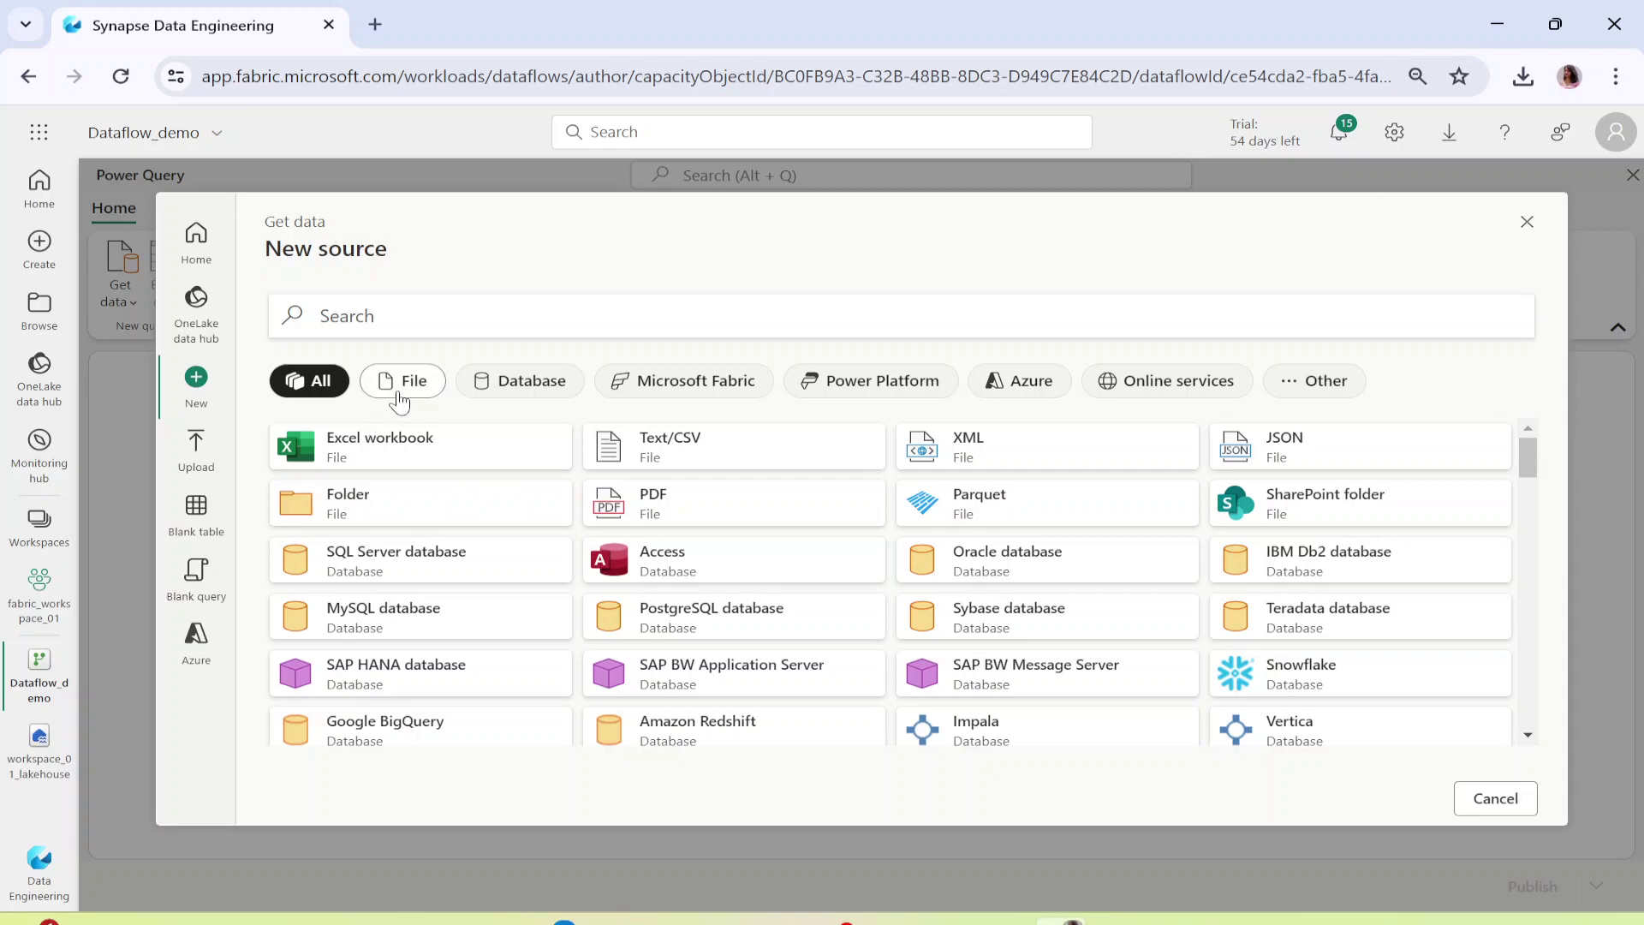
Examine the file upload option and the File, Database, Microsoft Fabric, Power Platform, Azure, Online services and Other connector categories.
click(201, 464)
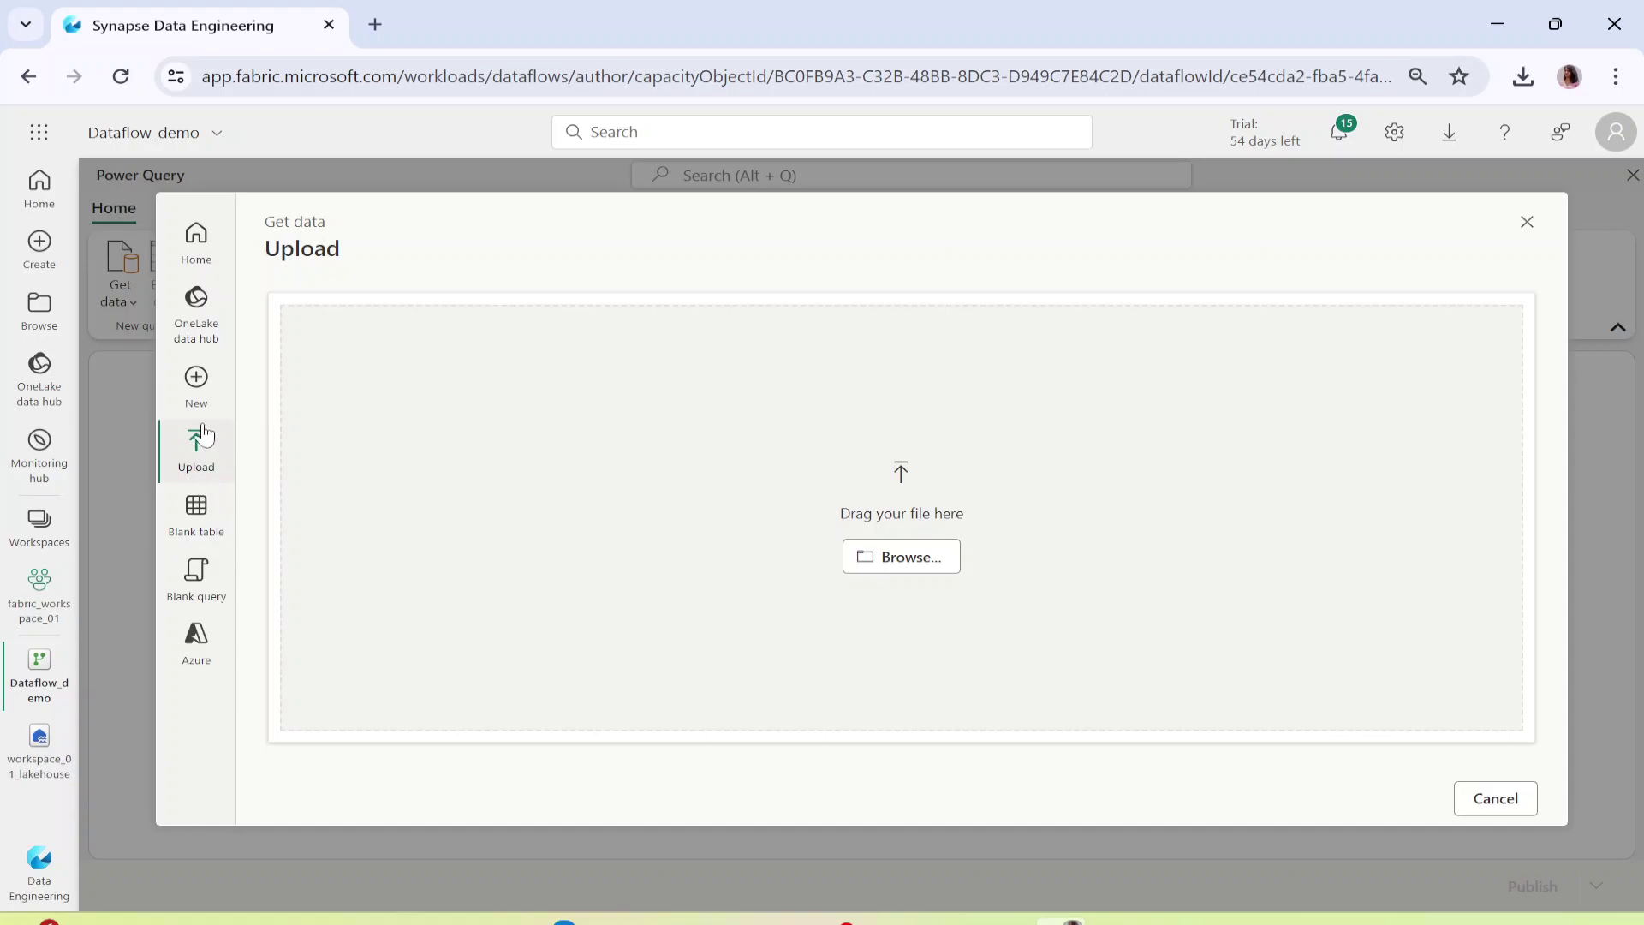
click(199, 375)
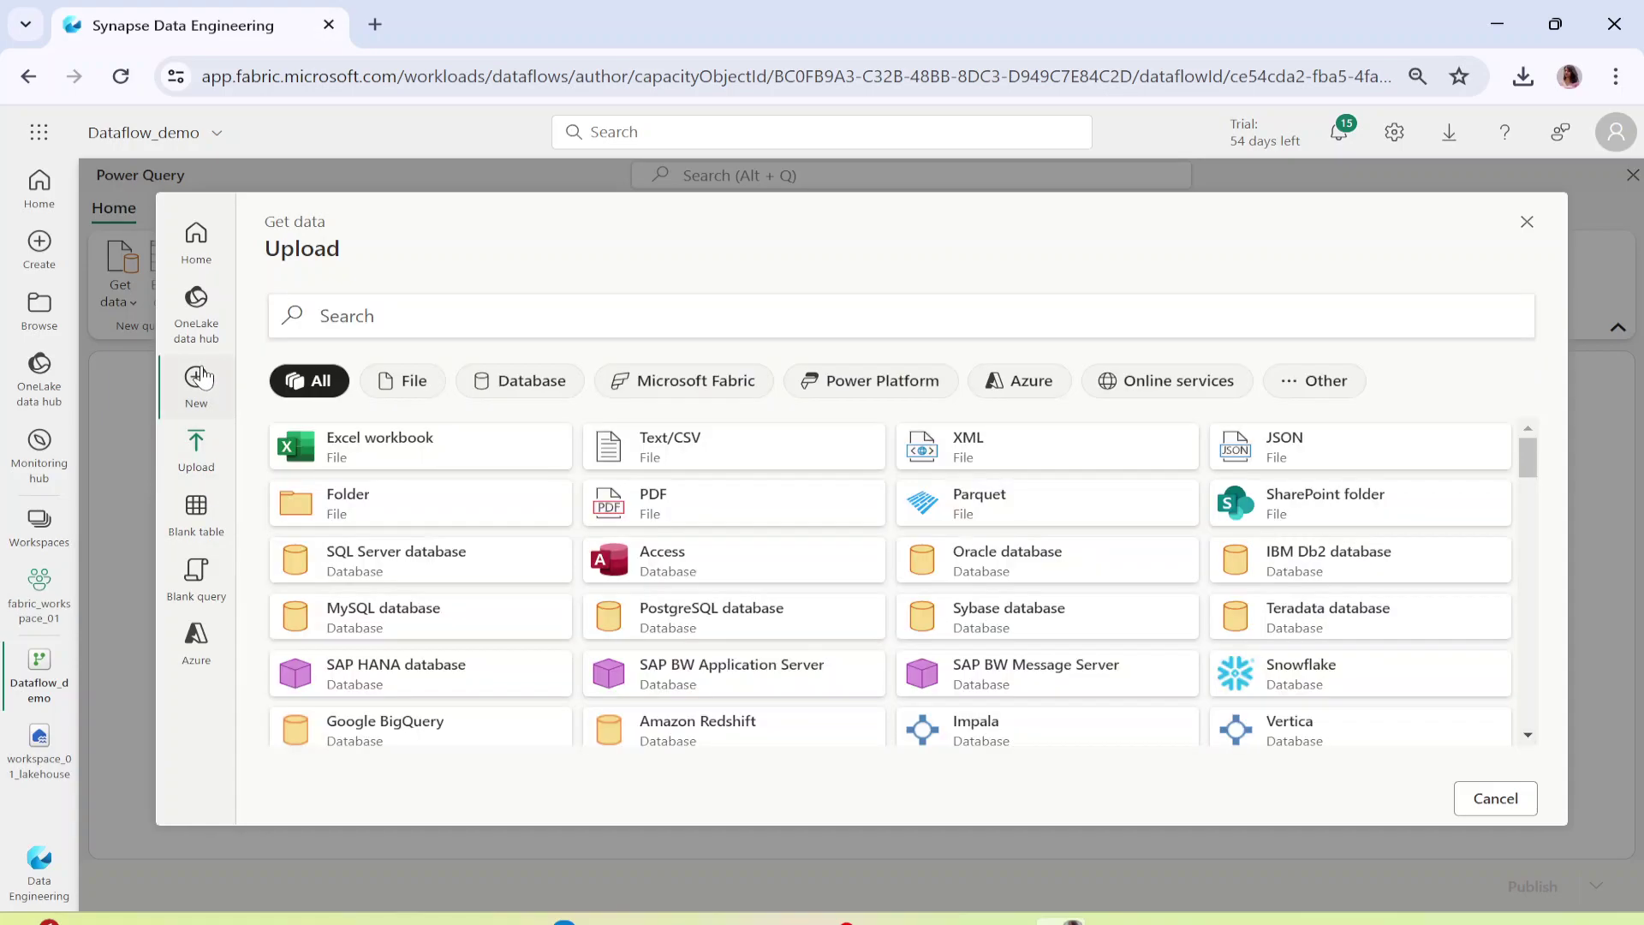
click(418, 390)
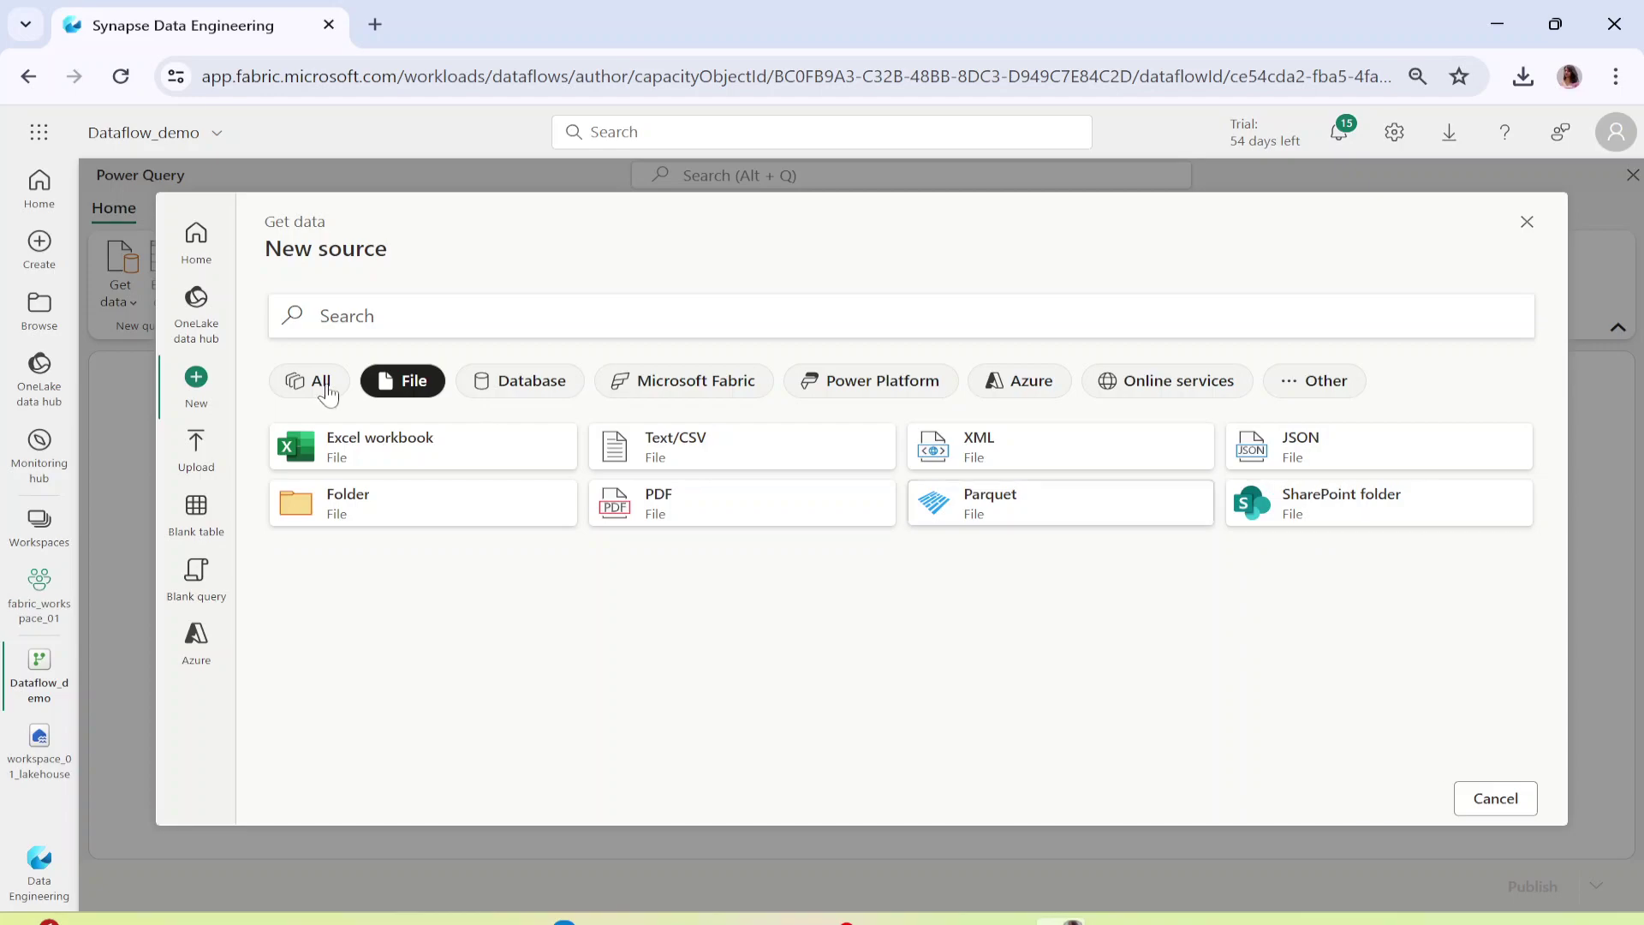
click(536, 382)
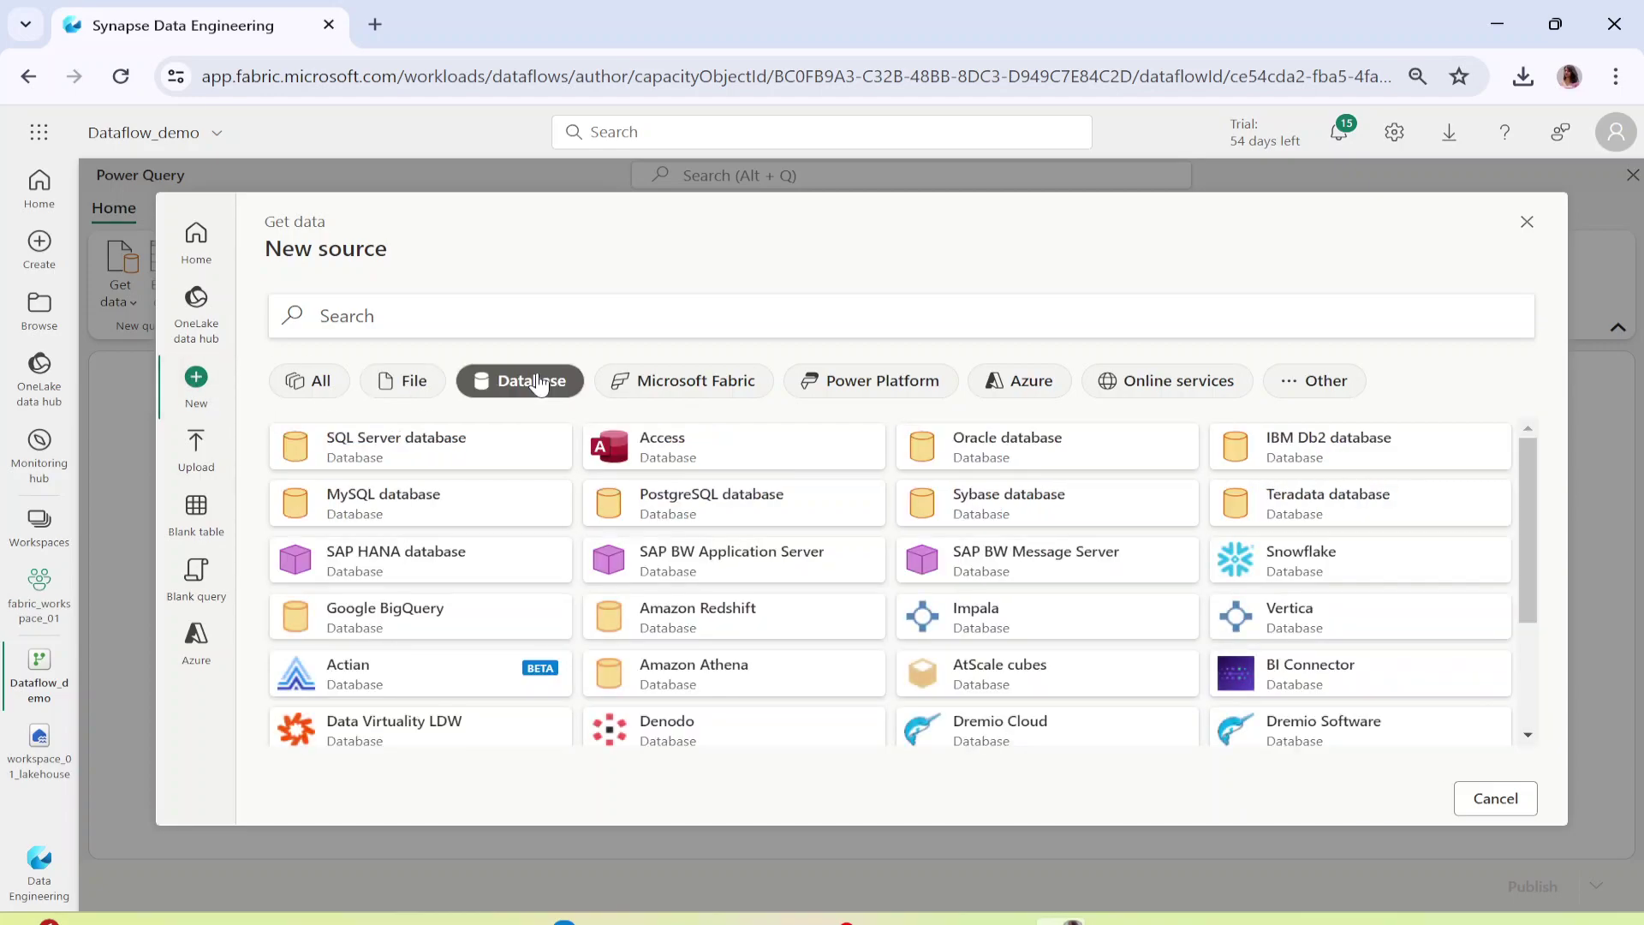
scroll(910, 630, down, 3)
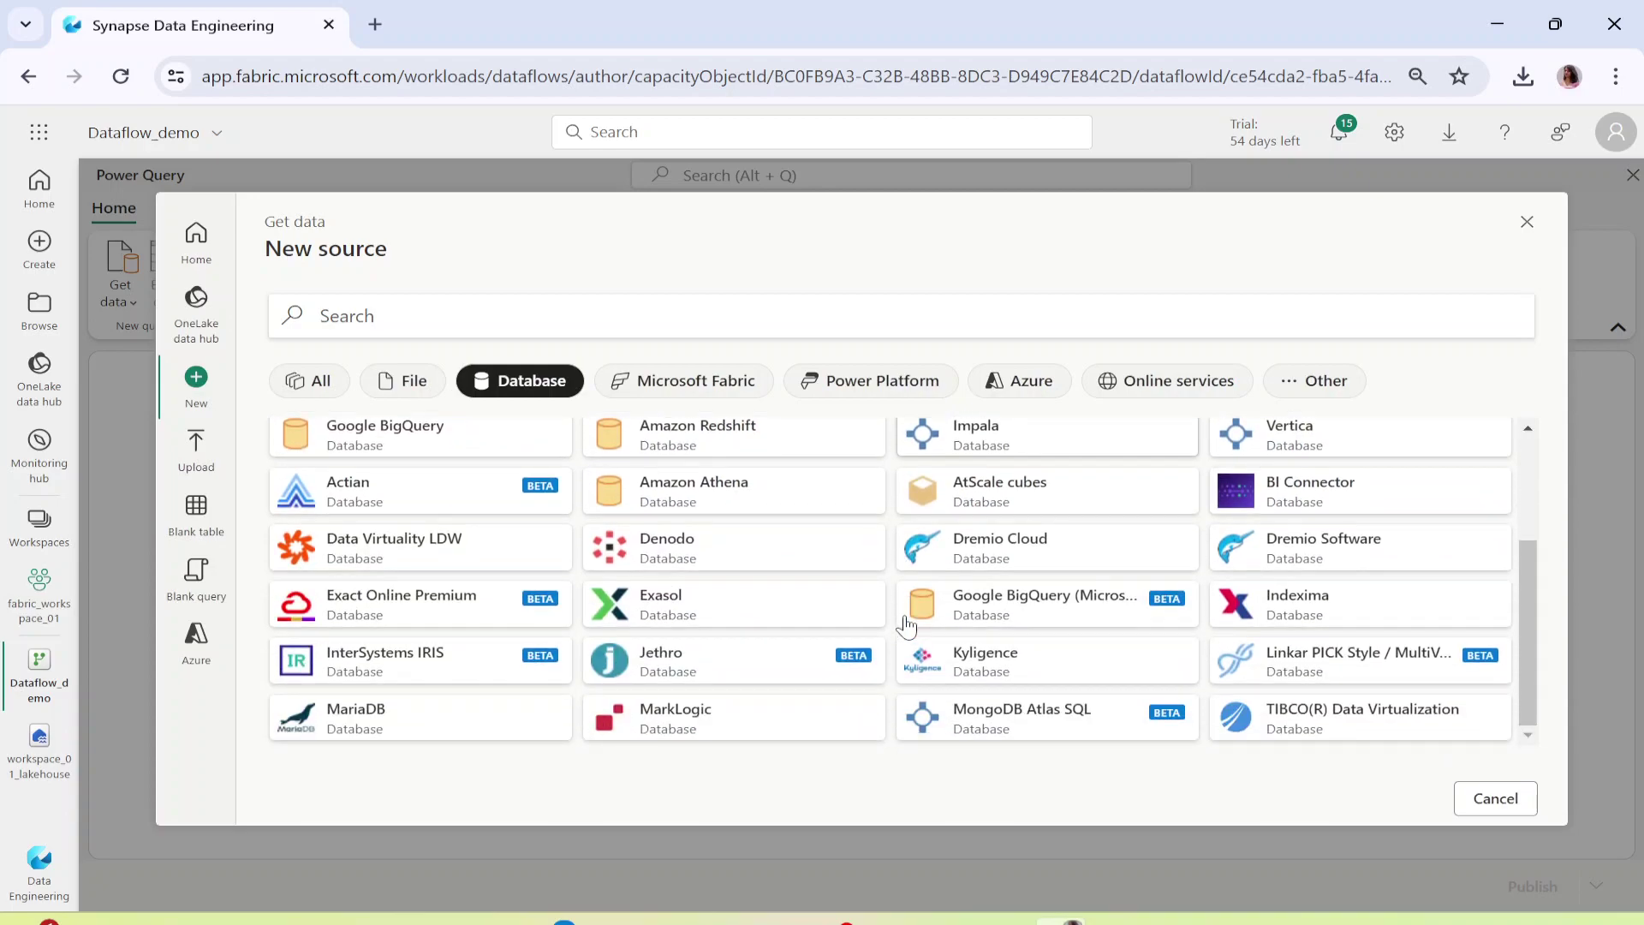
scroll(907, 627, up, 3)
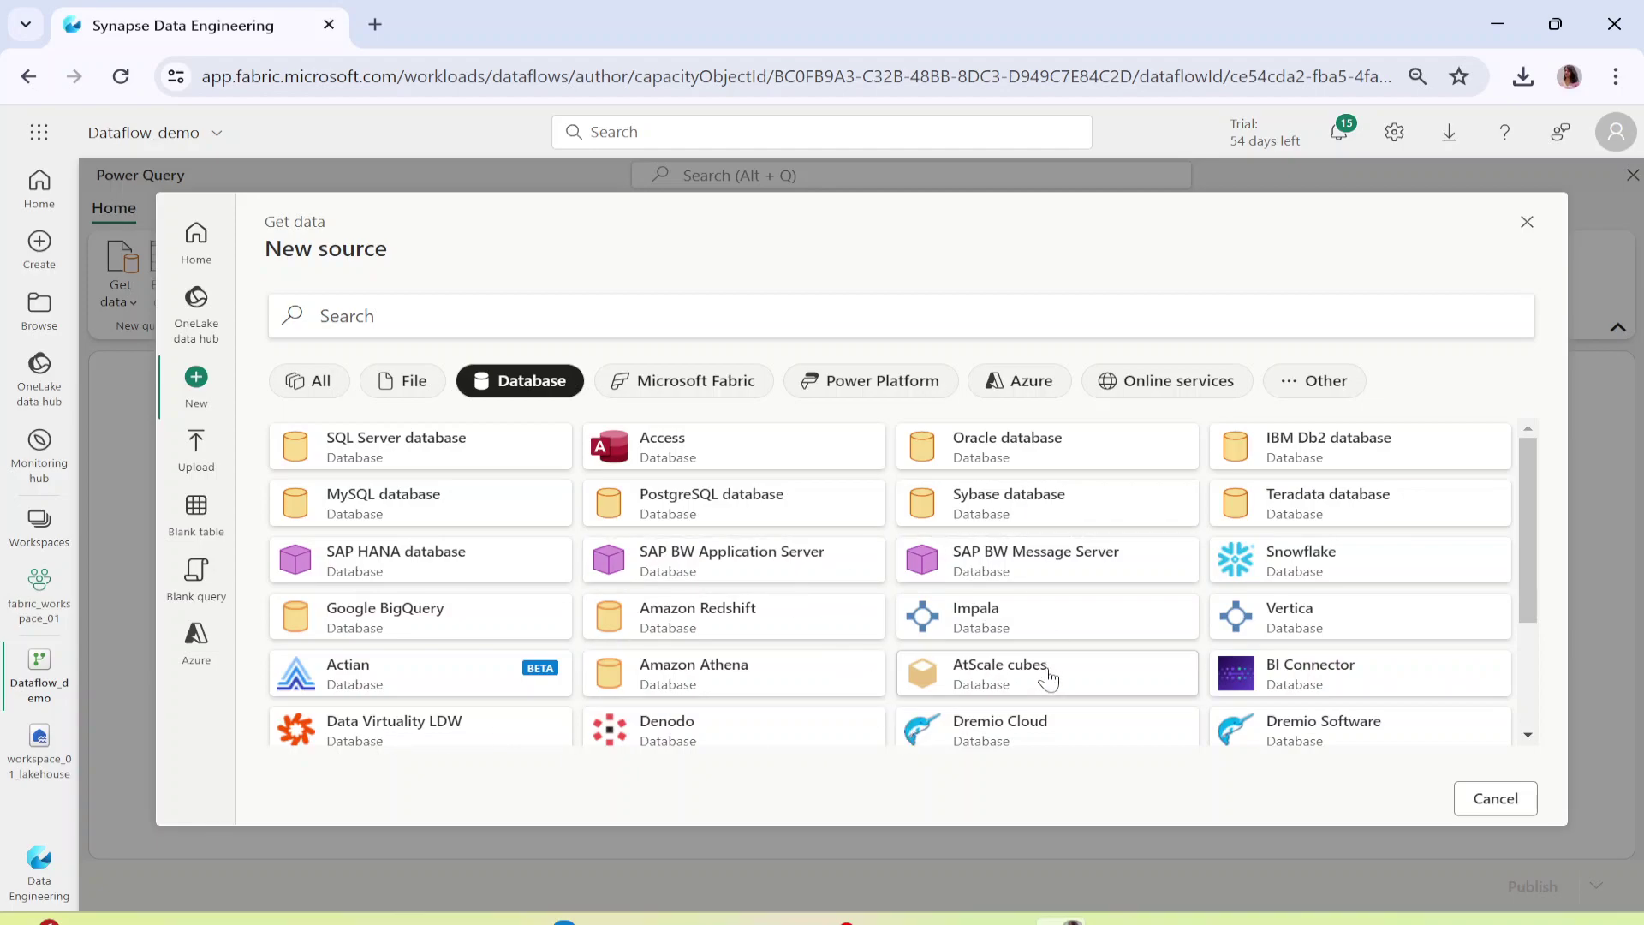
scroll(681, 651, down, 3)
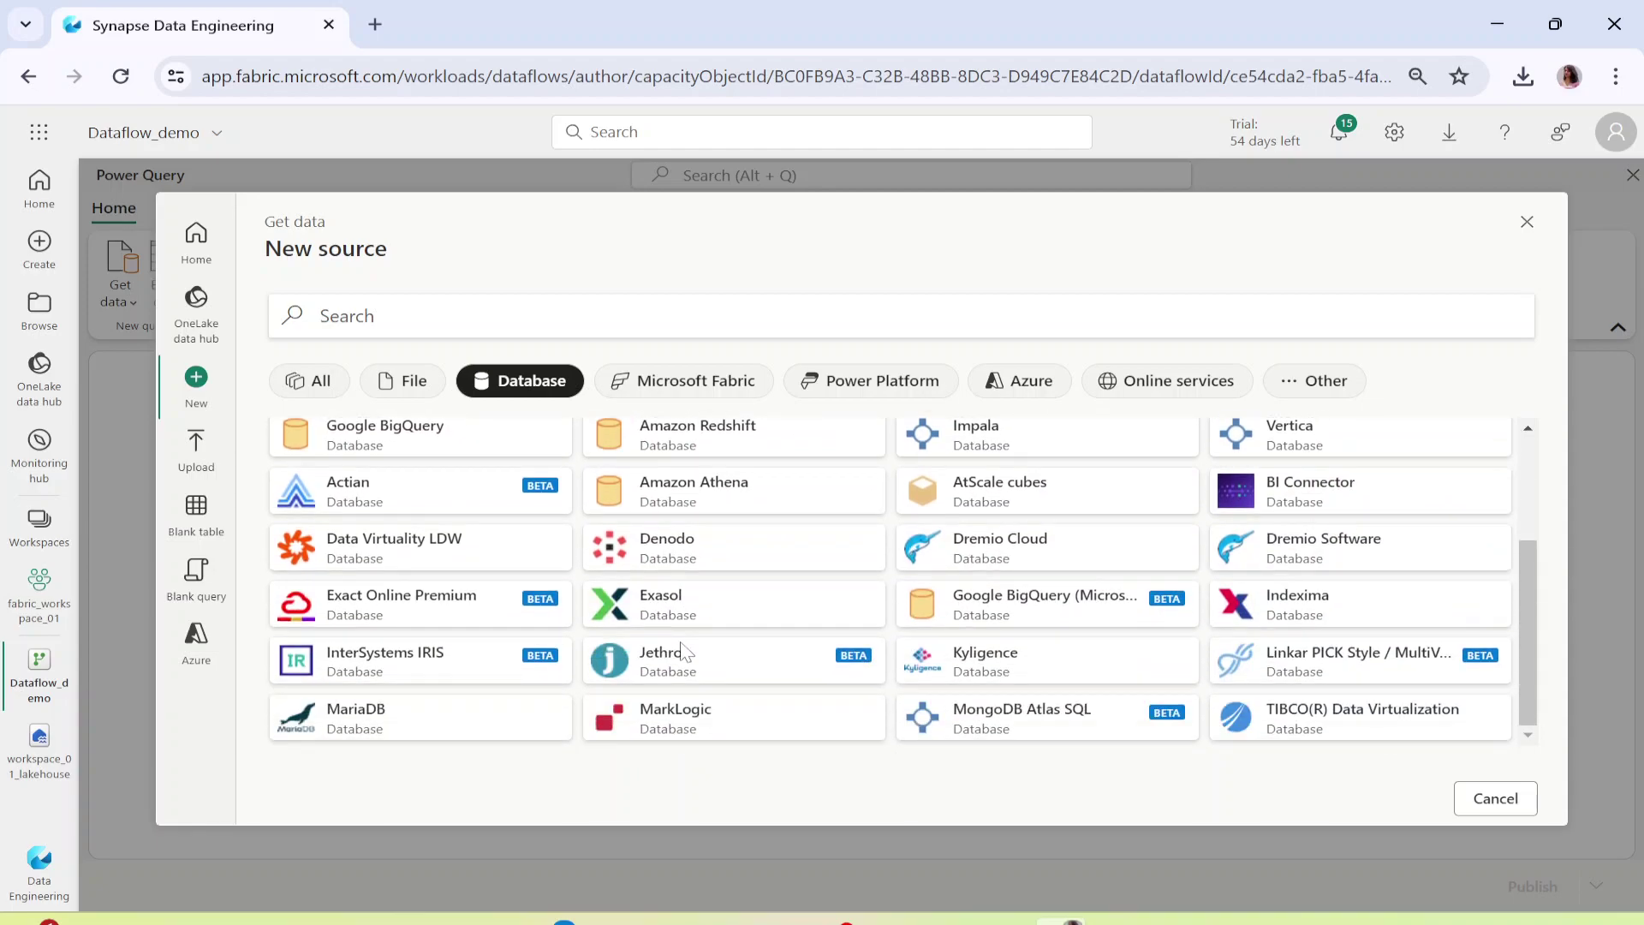
click(707, 387)
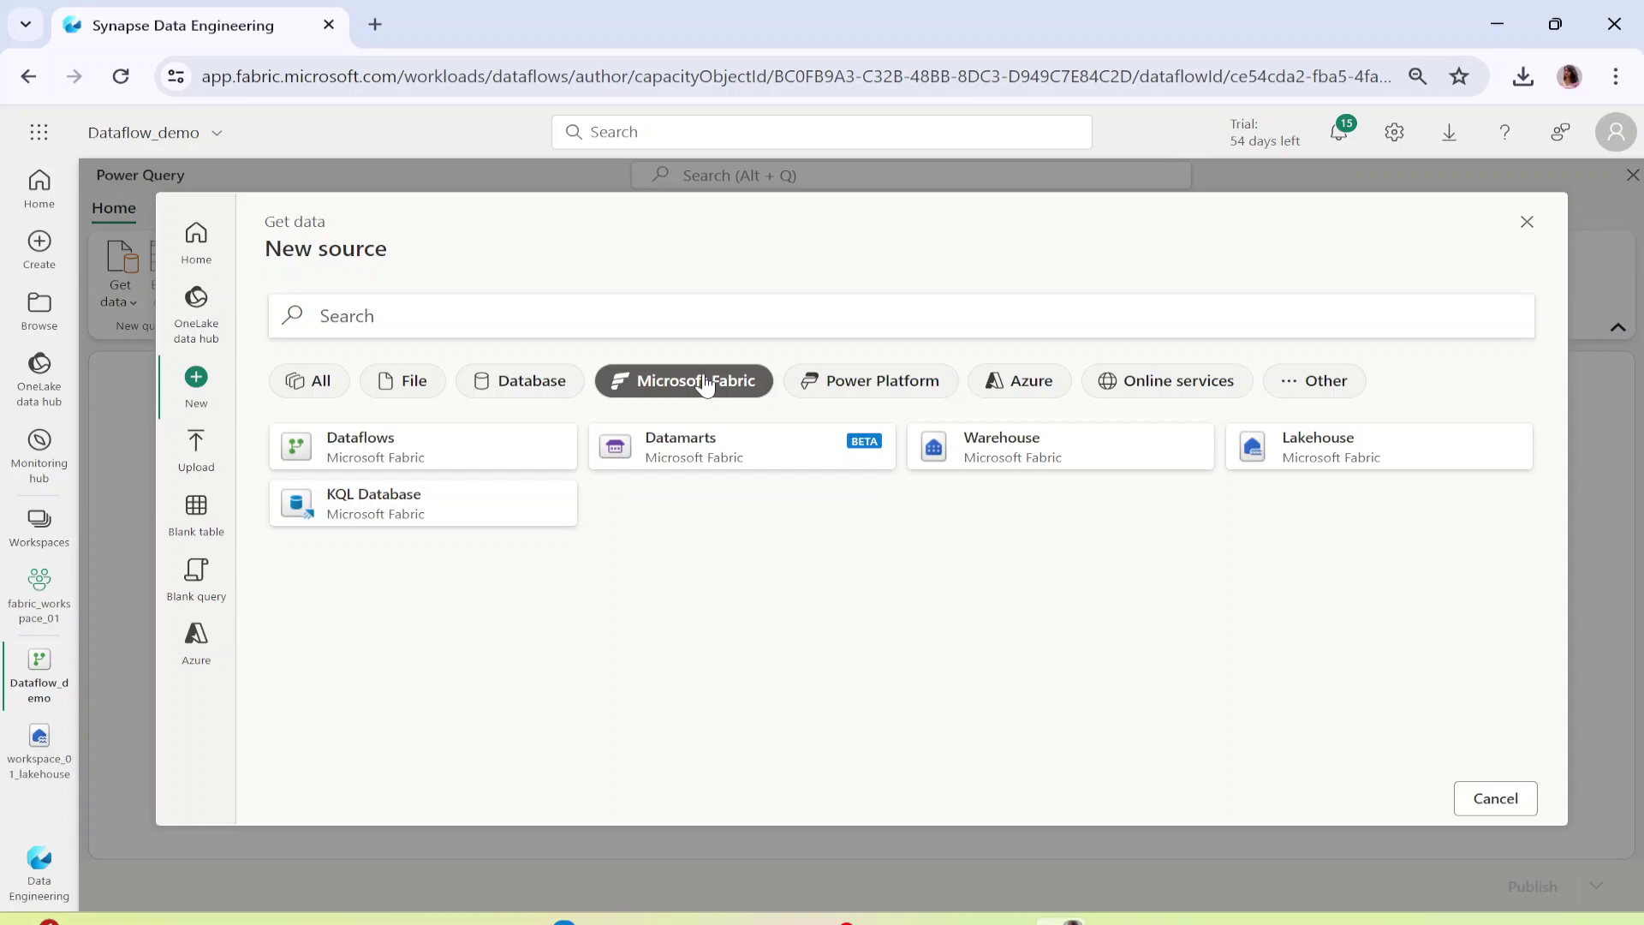
click(851, 392)
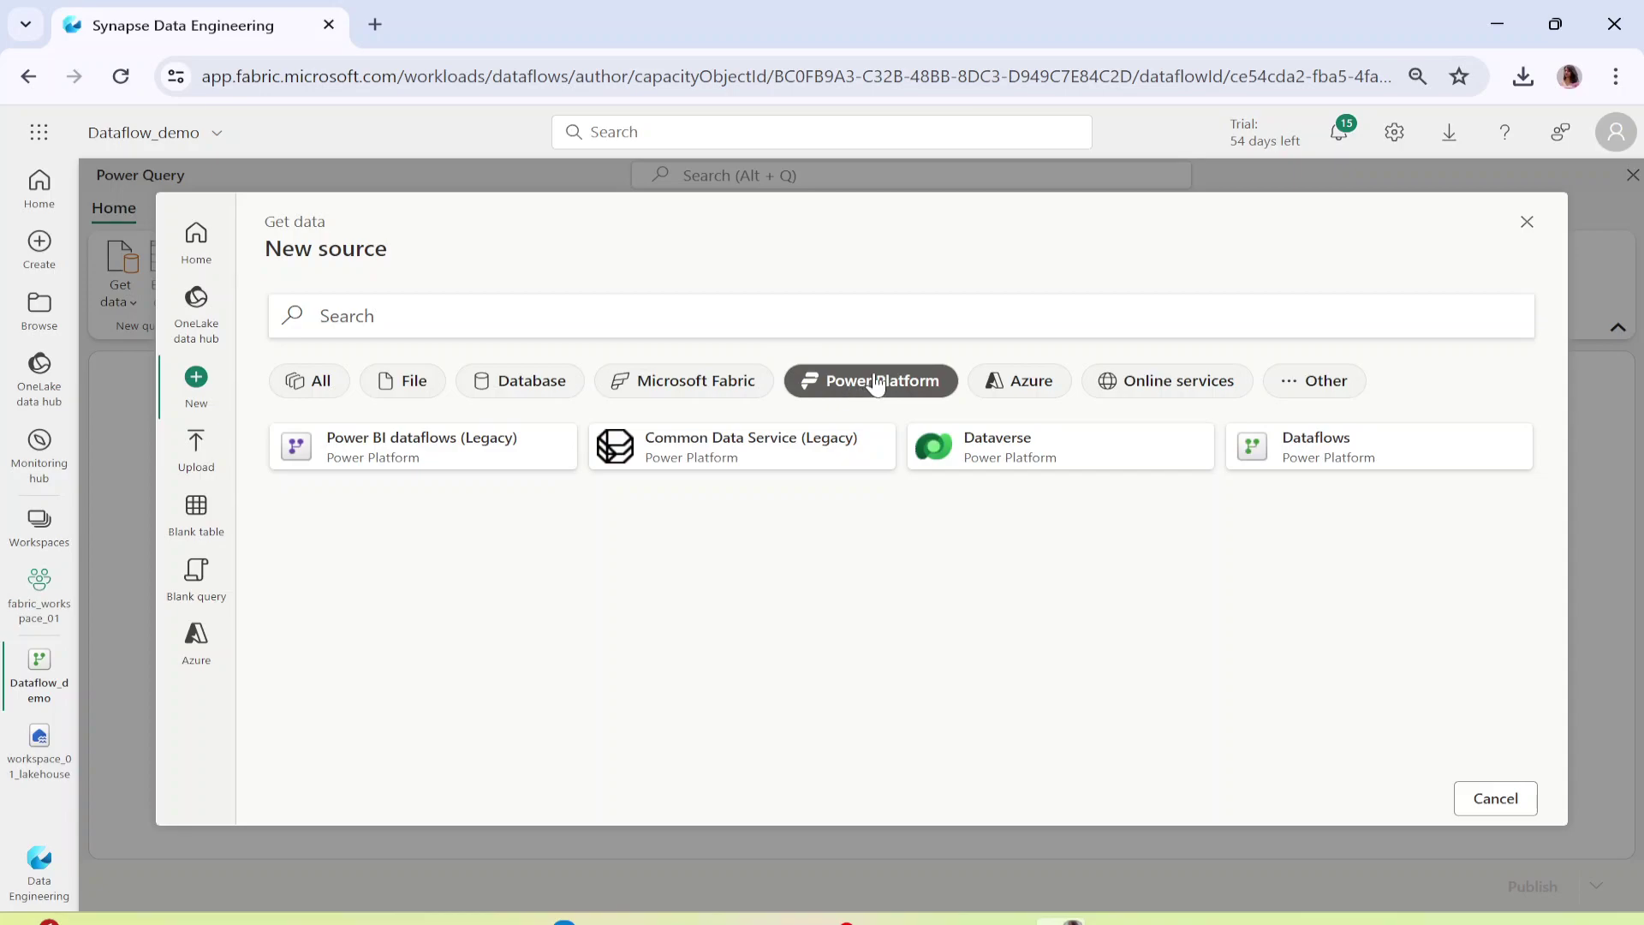
click(1012, 385)
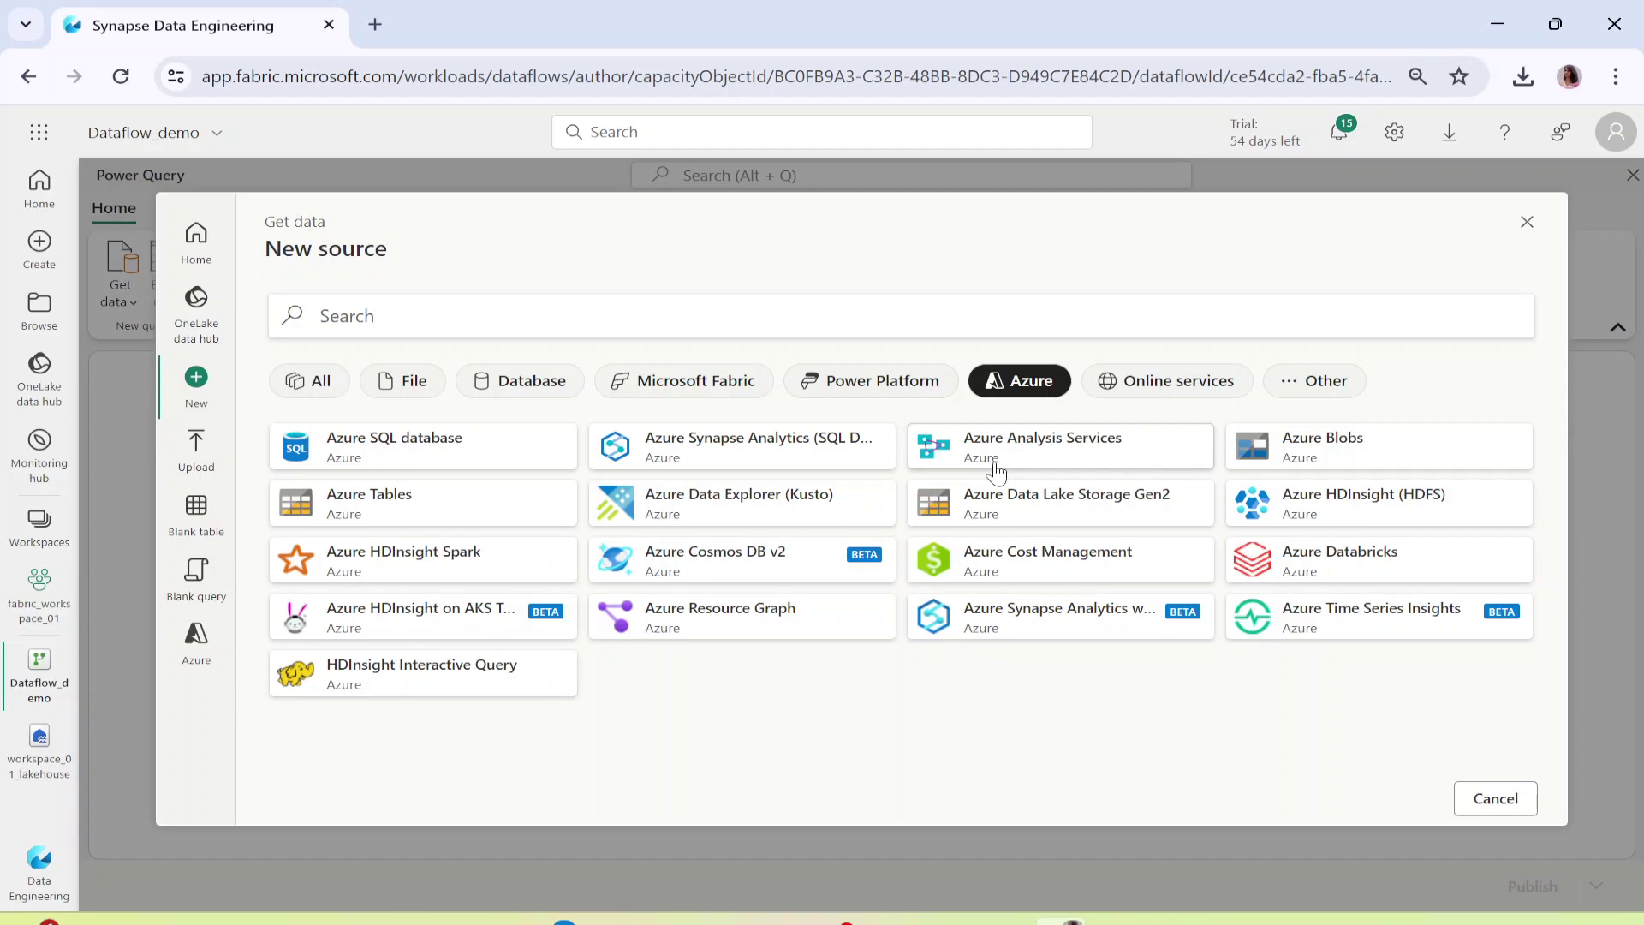
click(1160, 387)
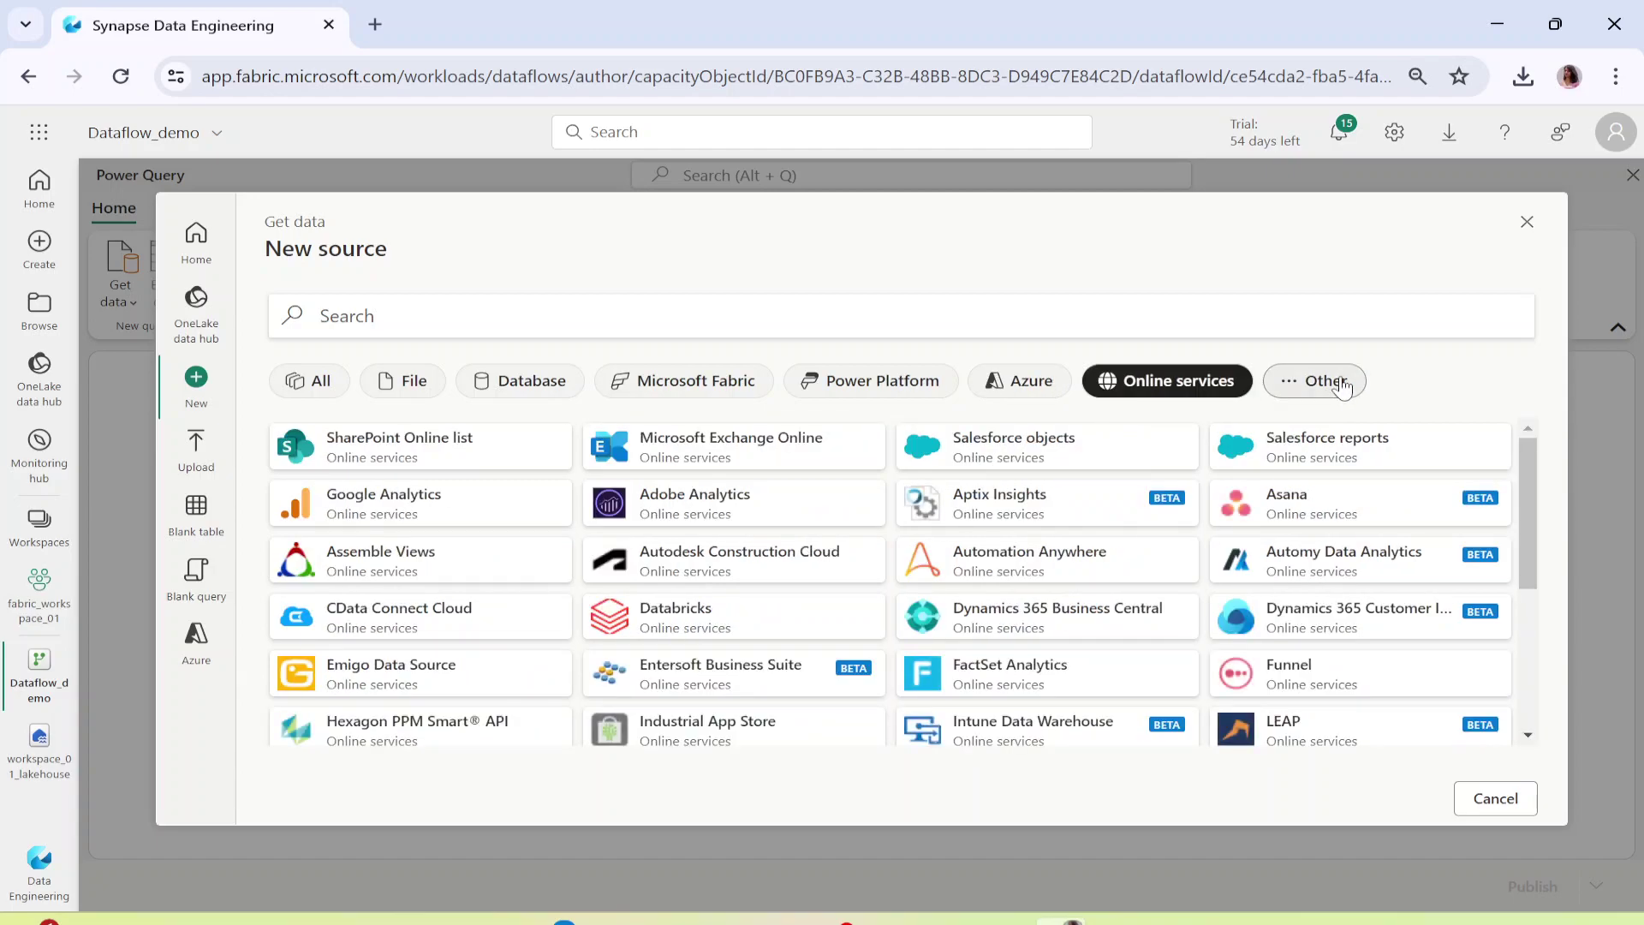
click(1327, 384)
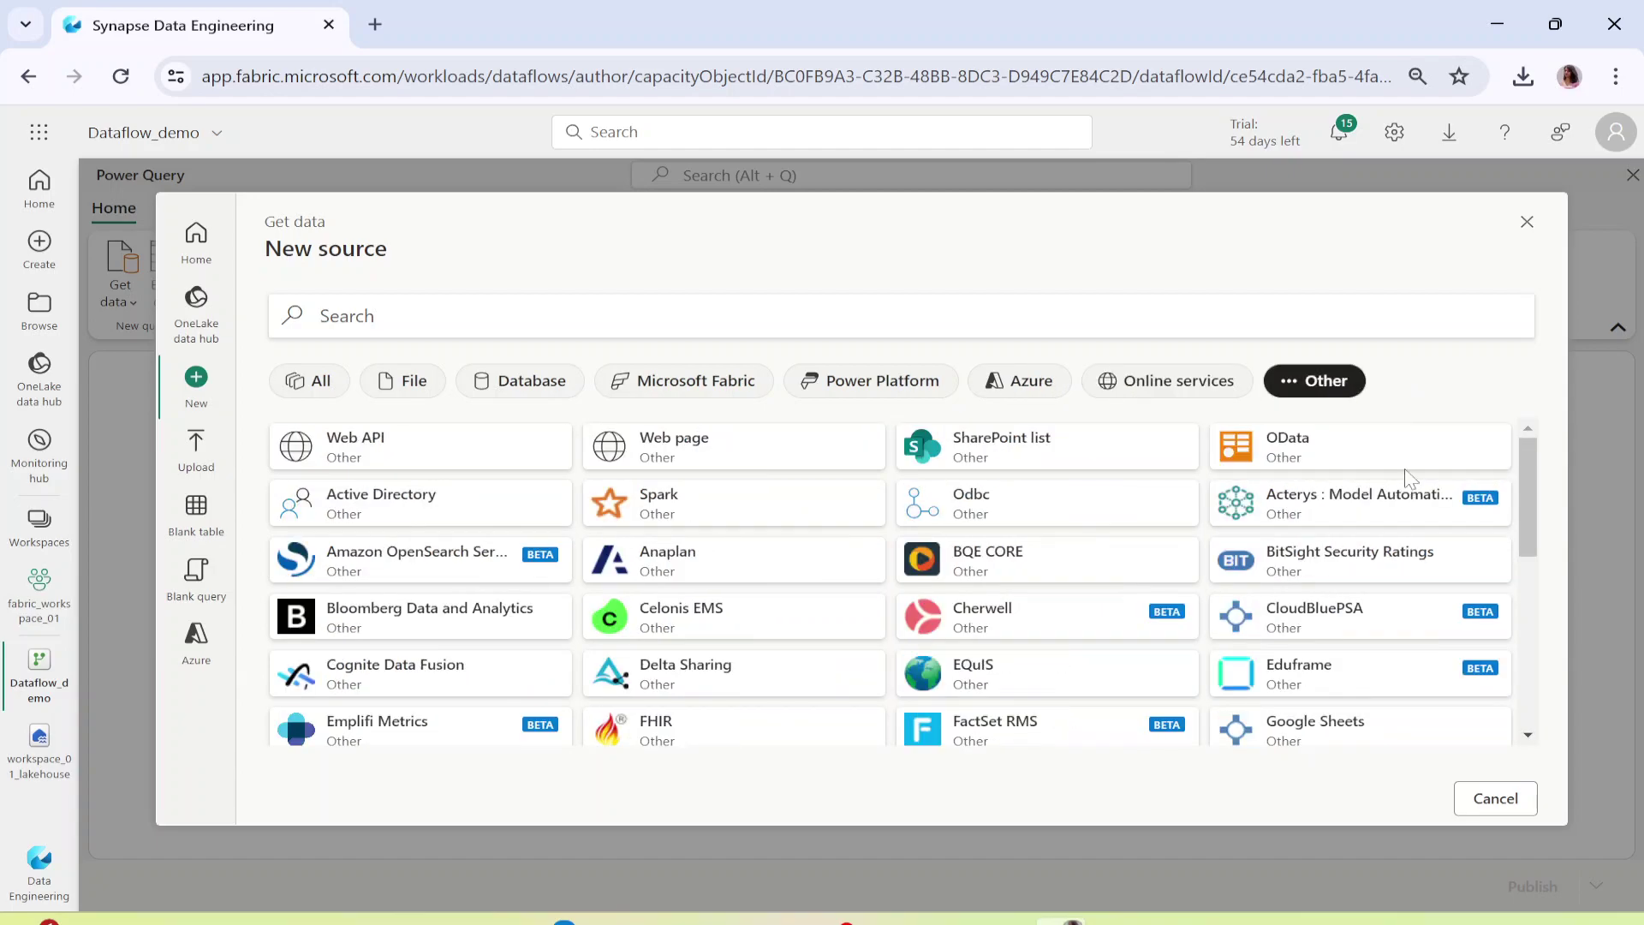
scroll(1387, 697, down, 3)
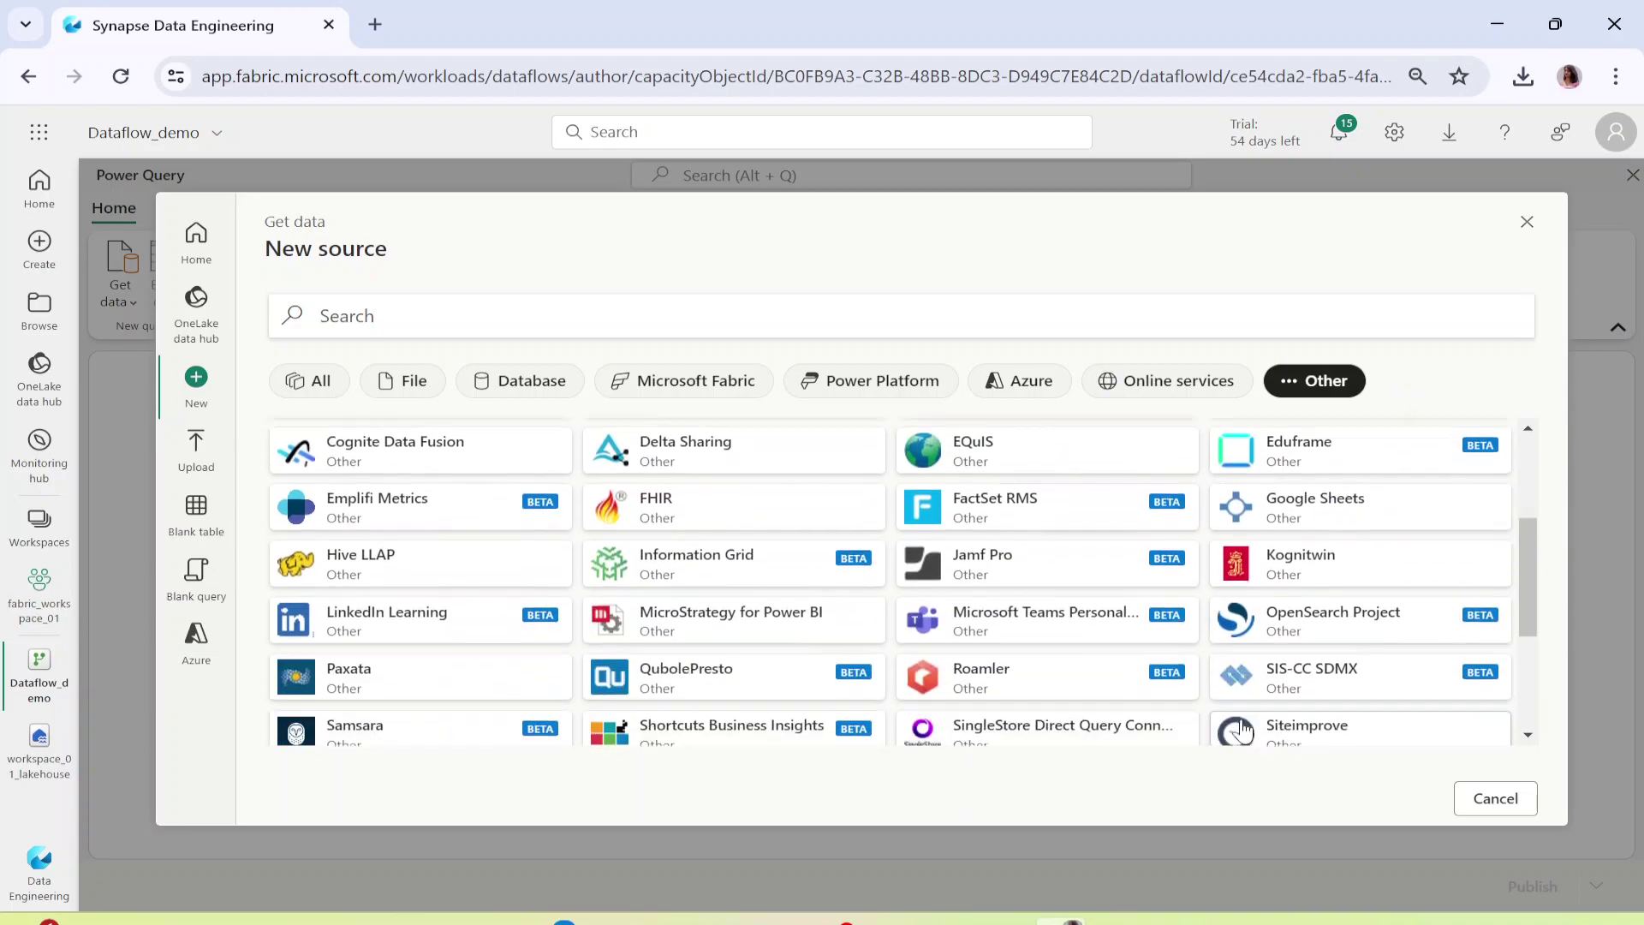
scroll(1242, 717, up, 1)
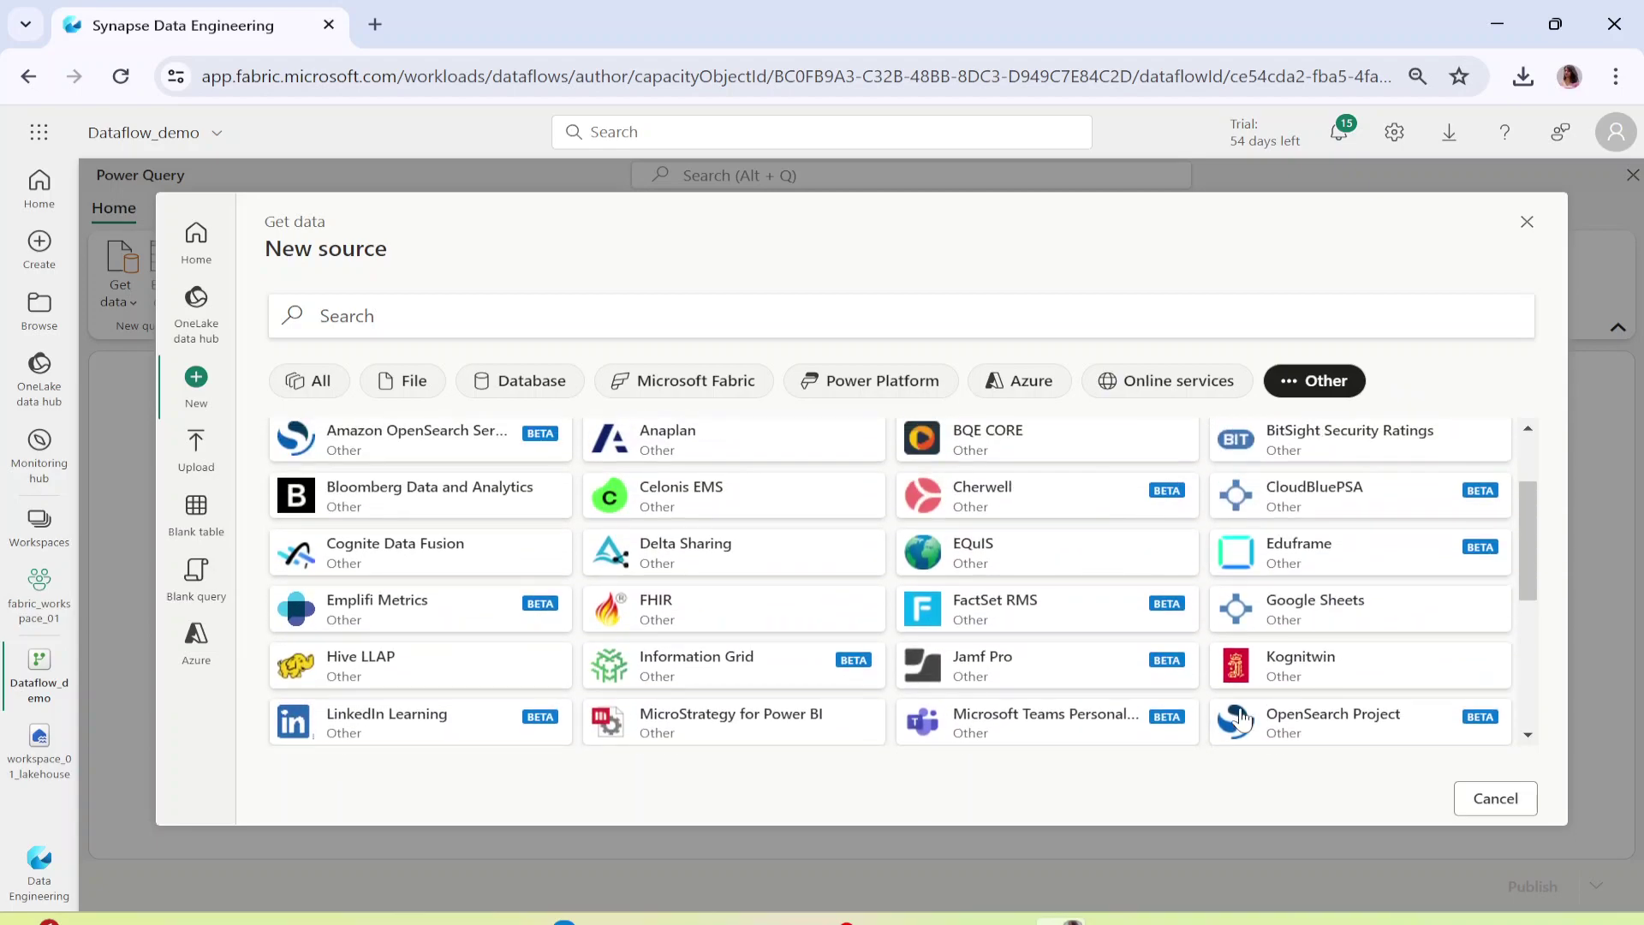
scroll(554, 685, down, 2)
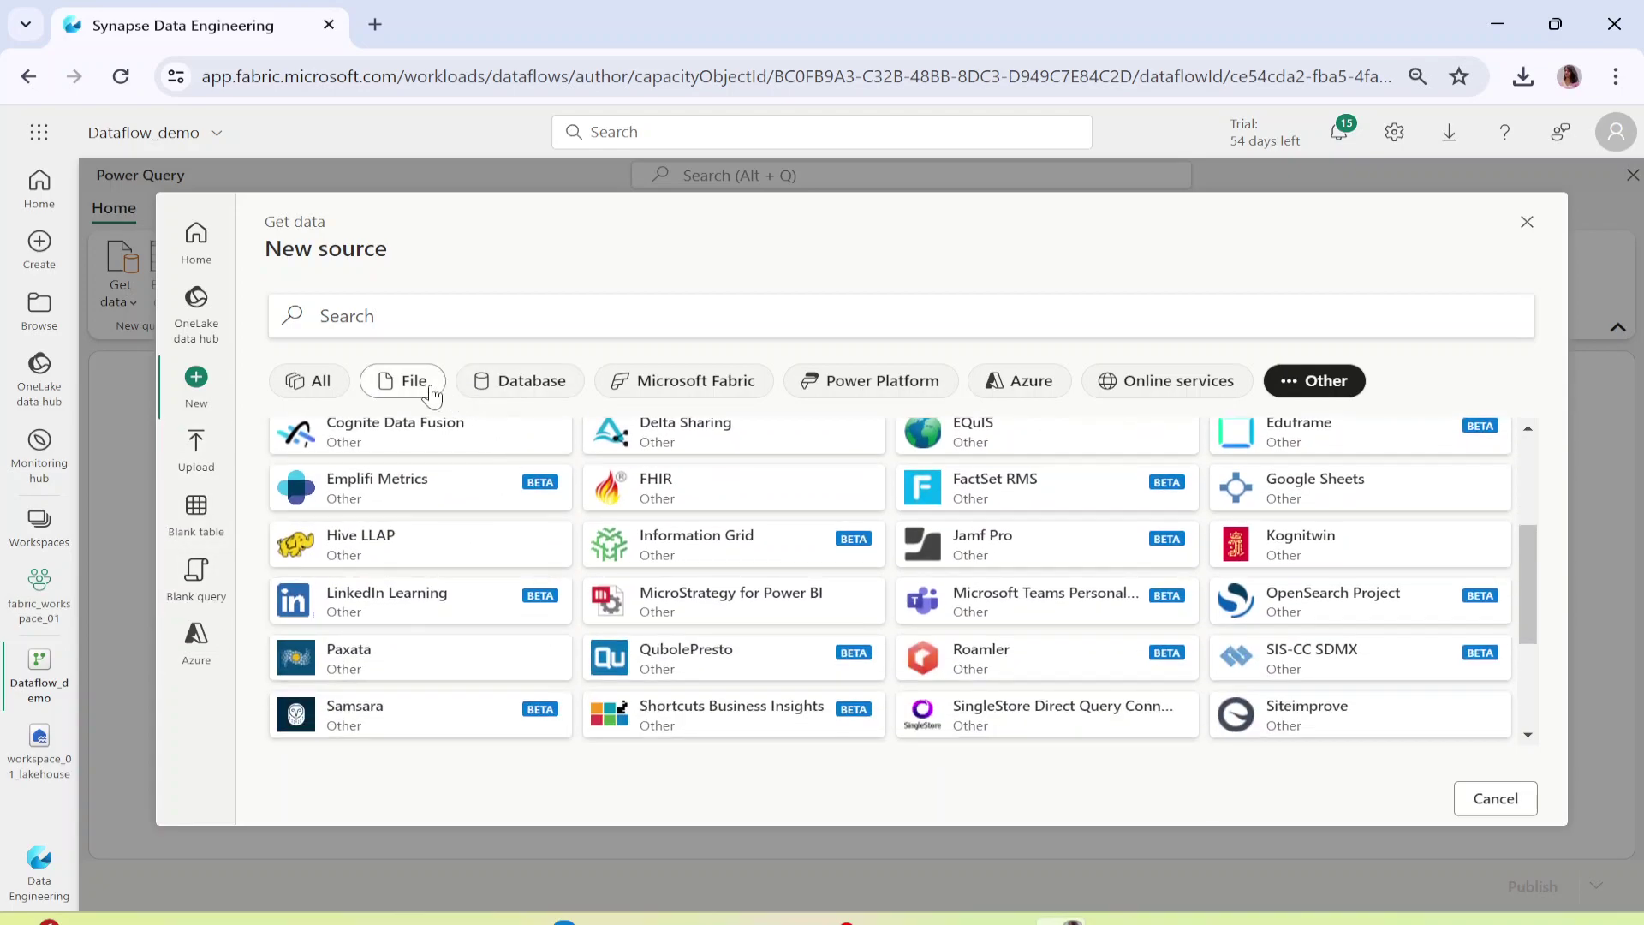
Choose the Microsoft Fabric Lakehouse connector as the data source and connect using the Lakehouse (none) connection.
click(676, 387)
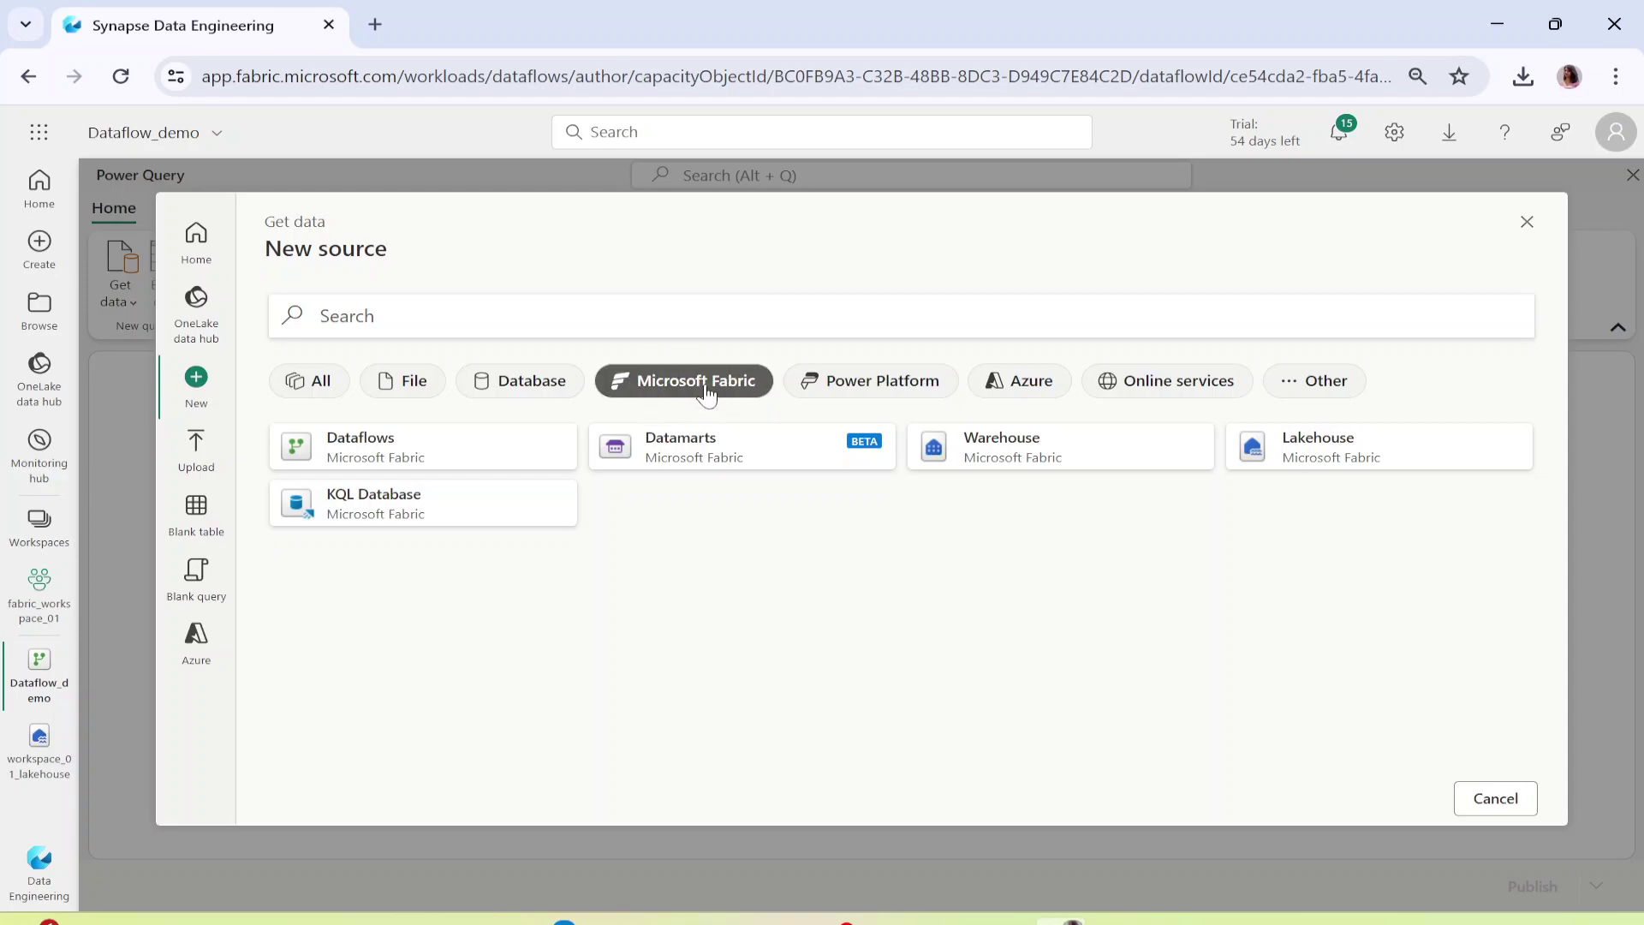
click(1414, 451)
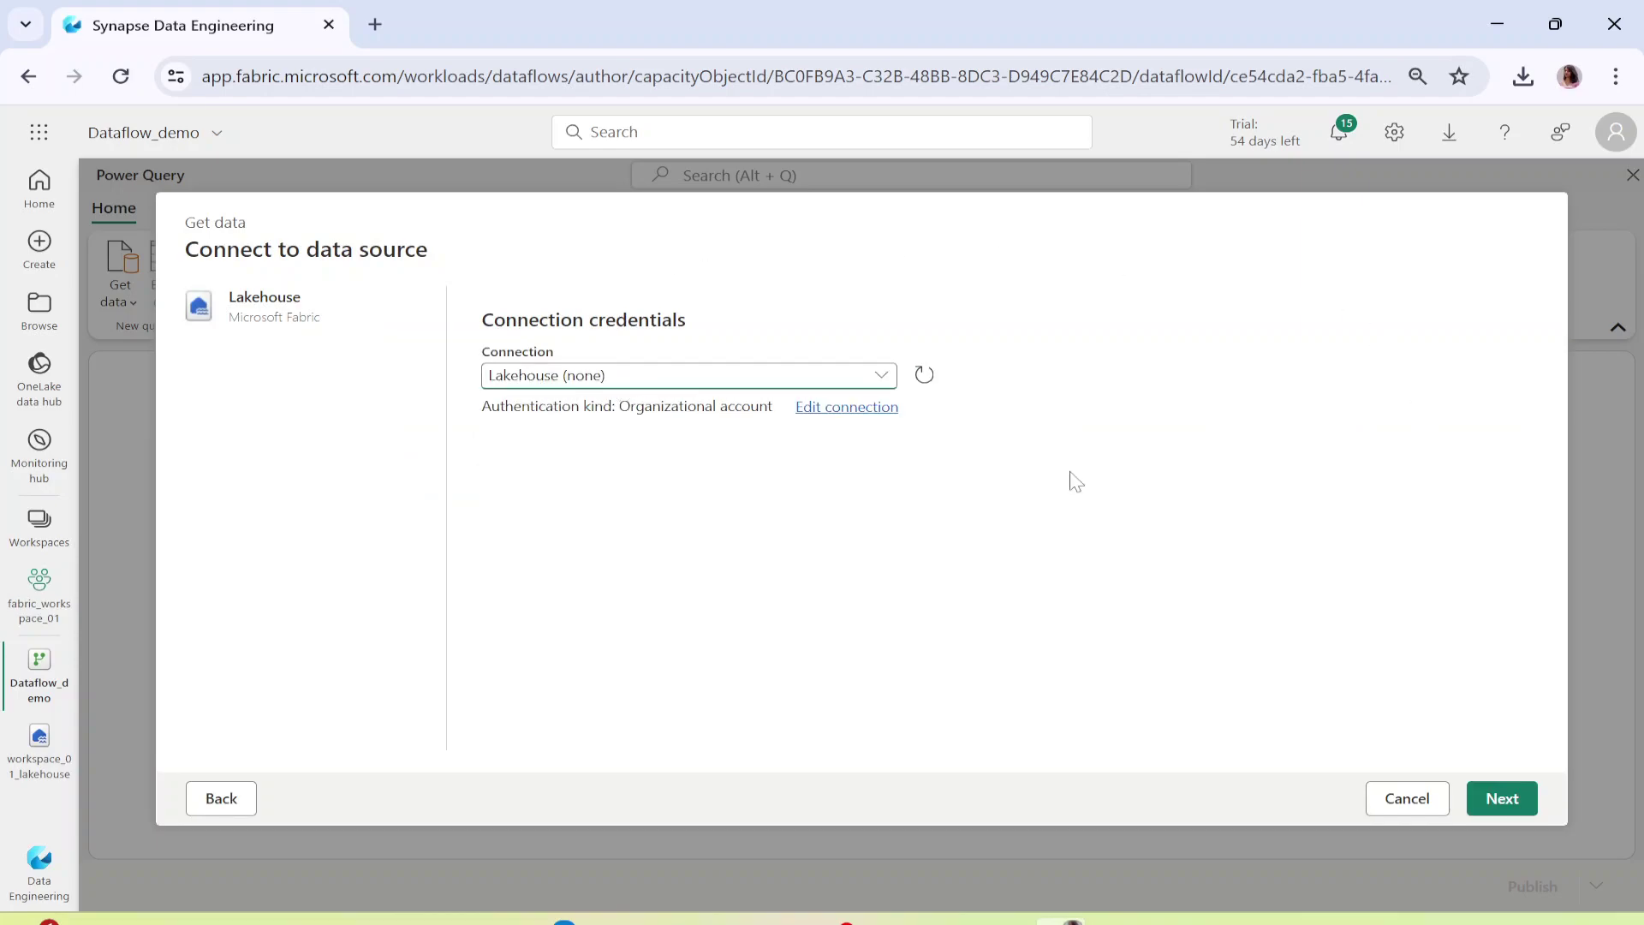
click(1512, 808)
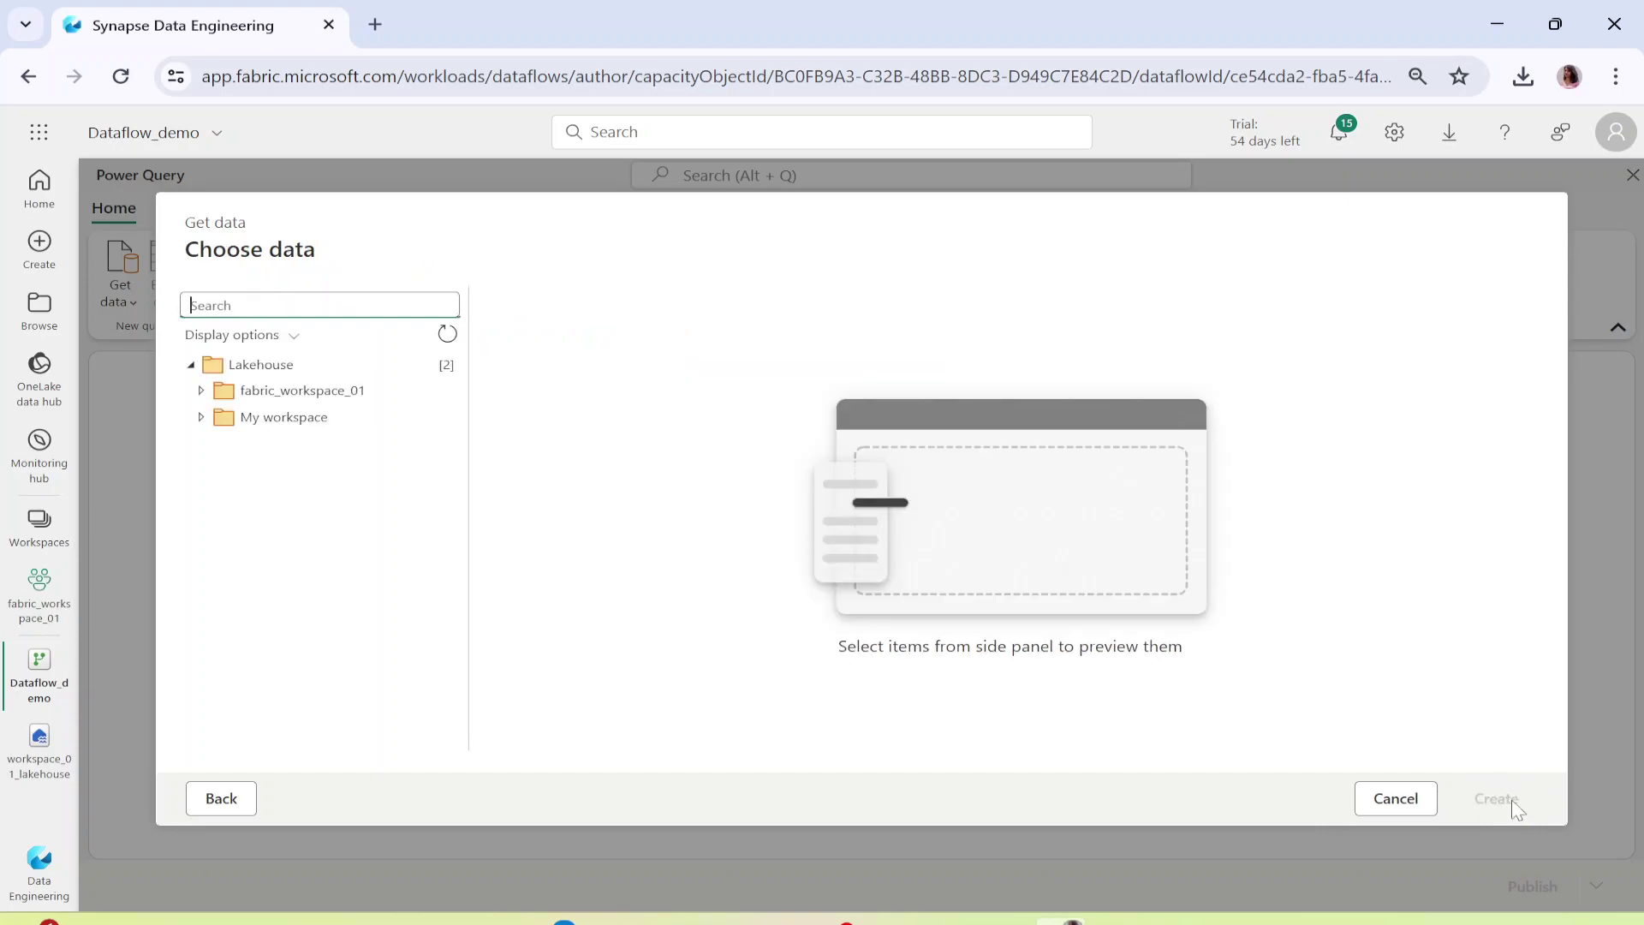
Load the customers table from workspace_01_lakehouse in fabric_workspace_01 into the dataflow as a query.
click(201, 391)
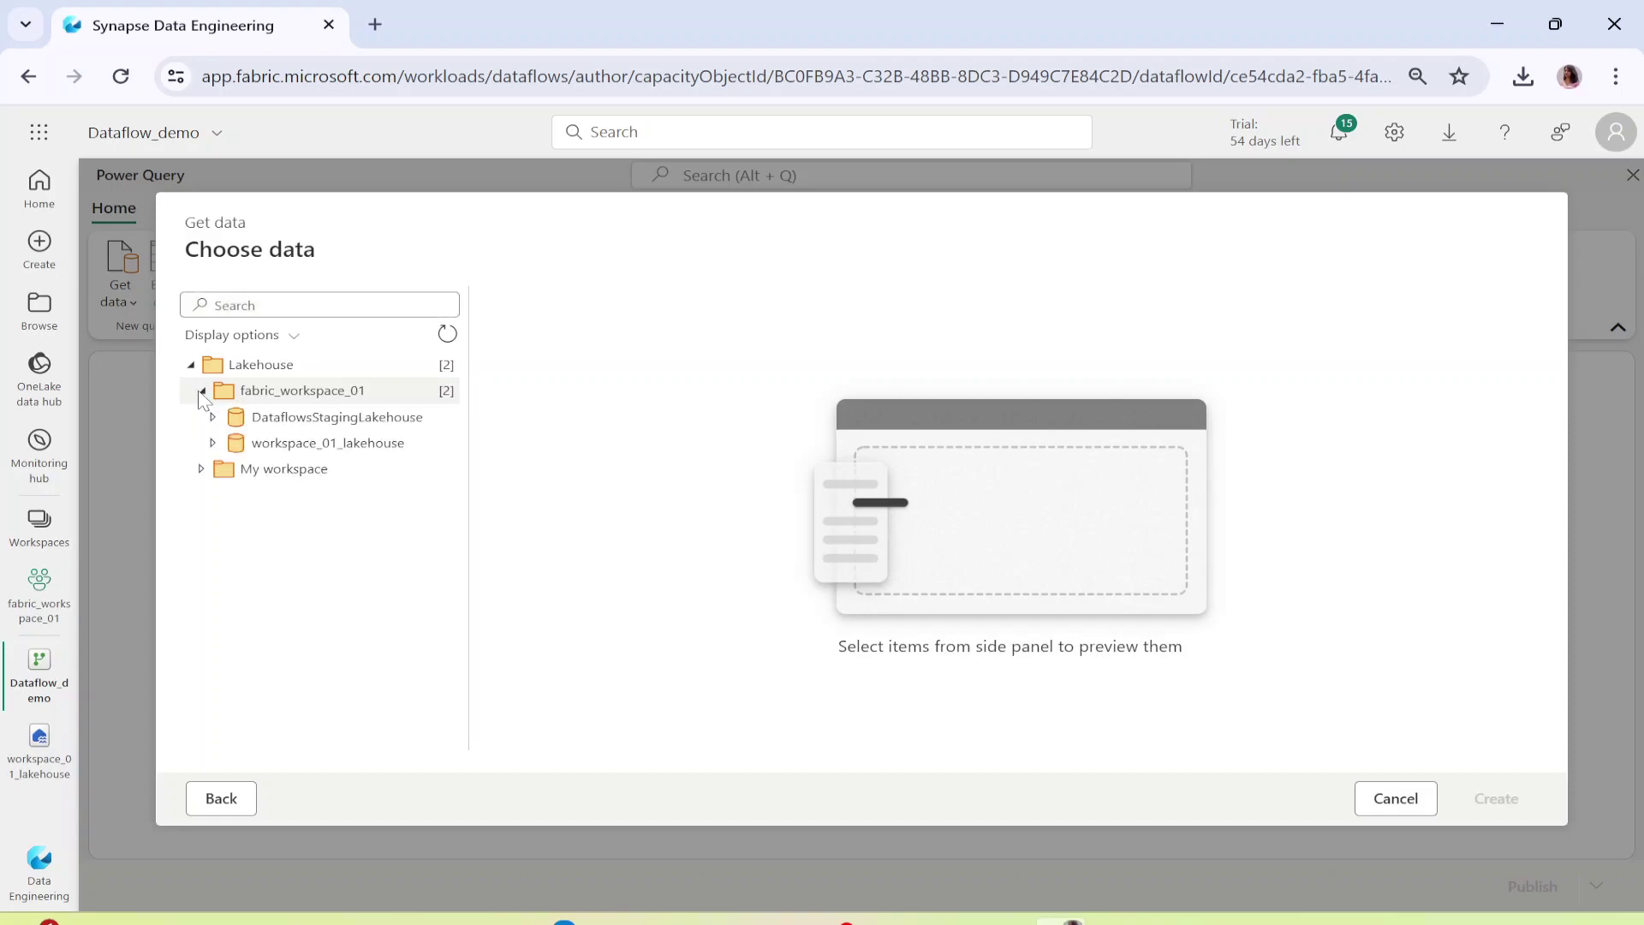
click(214, 444)
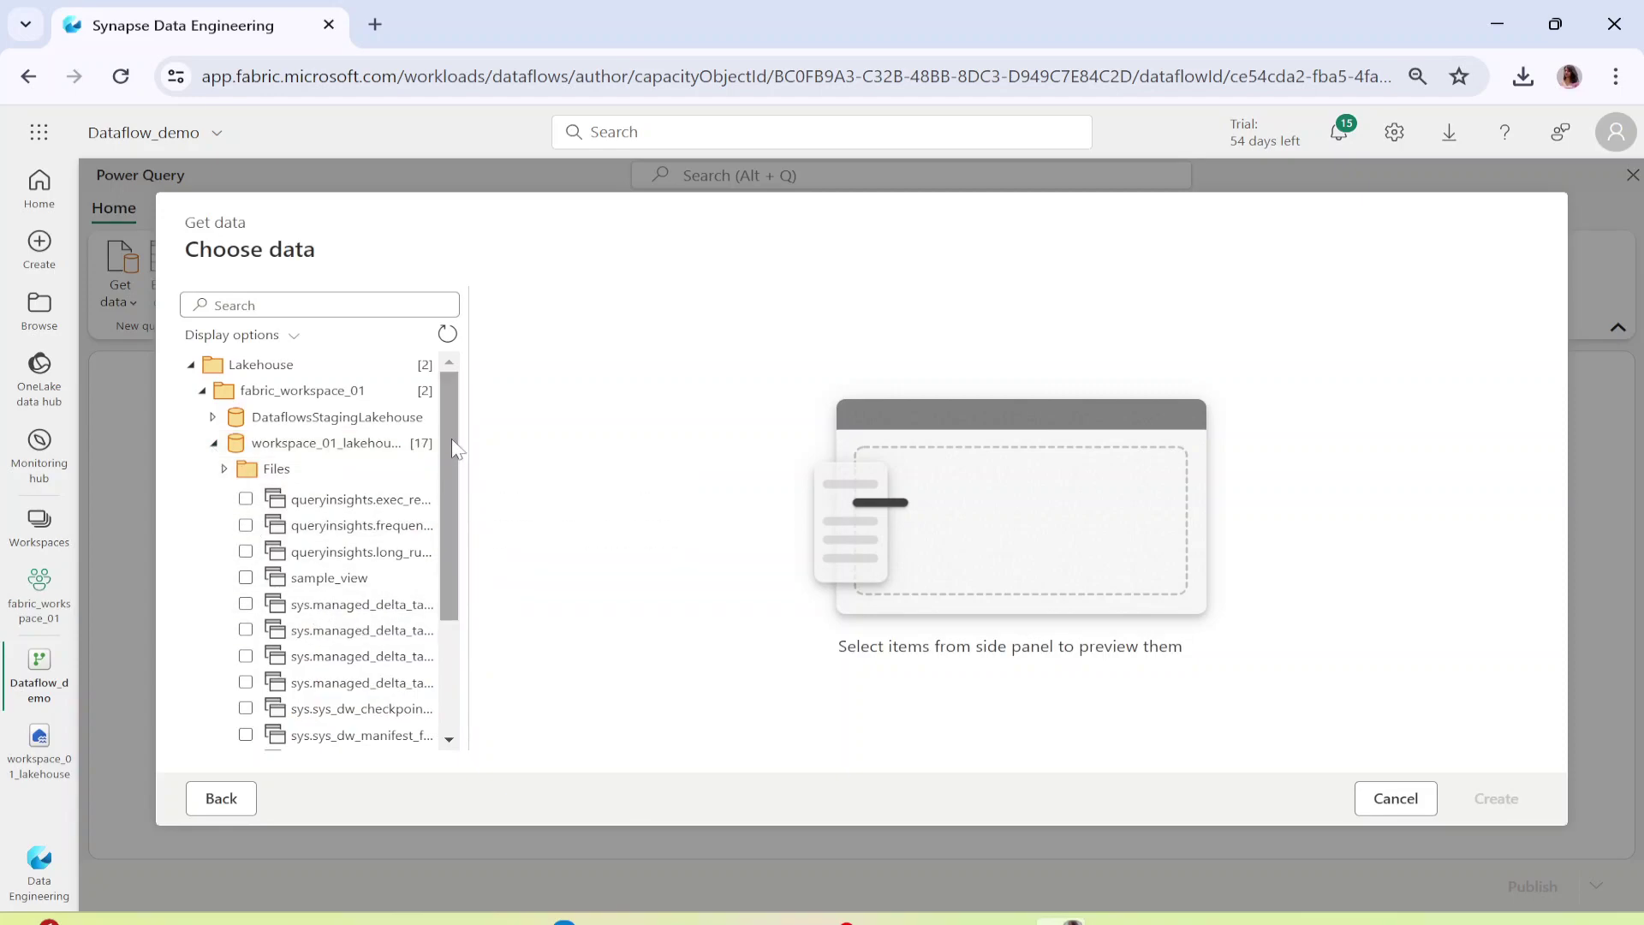
scroll(456, 439, down, 3)
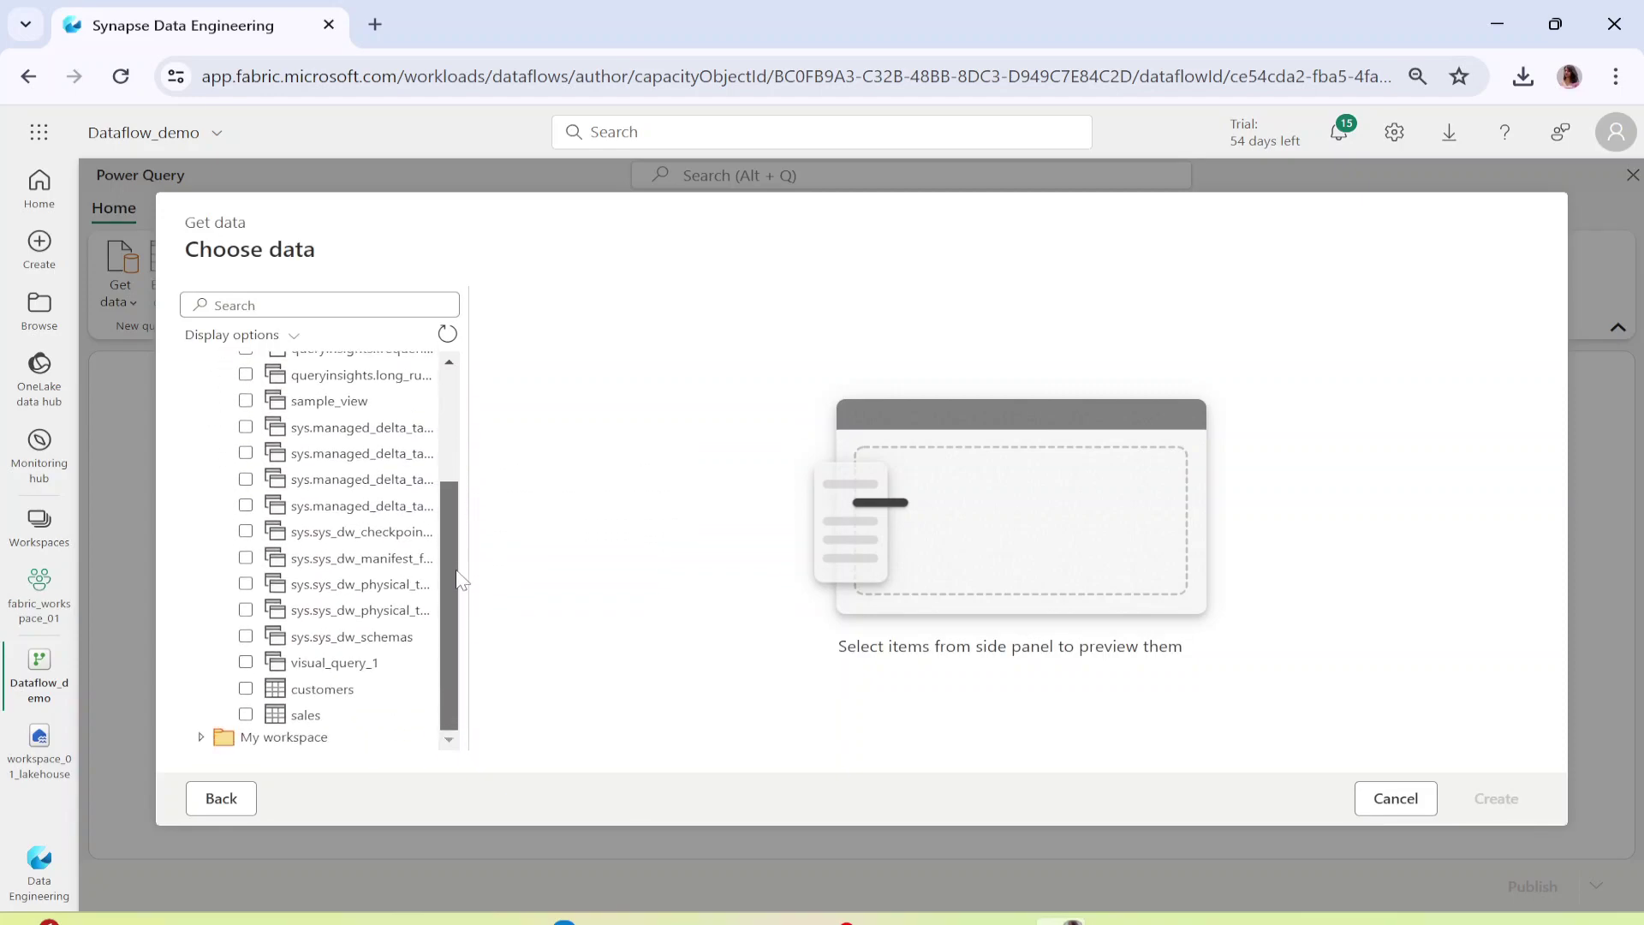
click(245, 689)
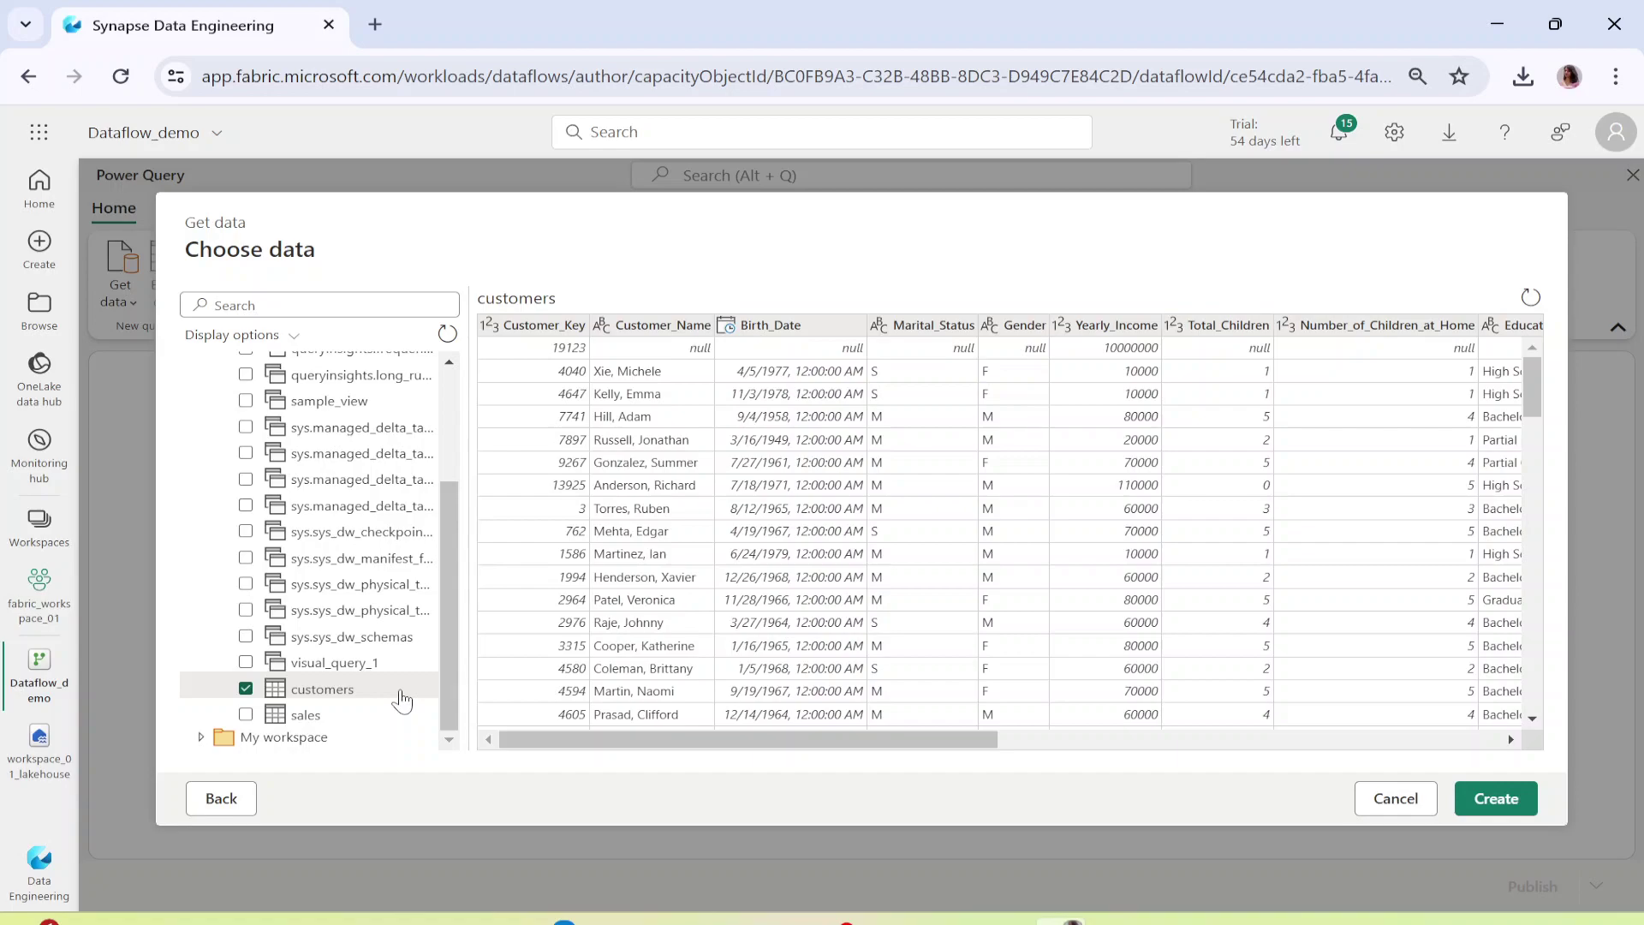
click(1511, 799)
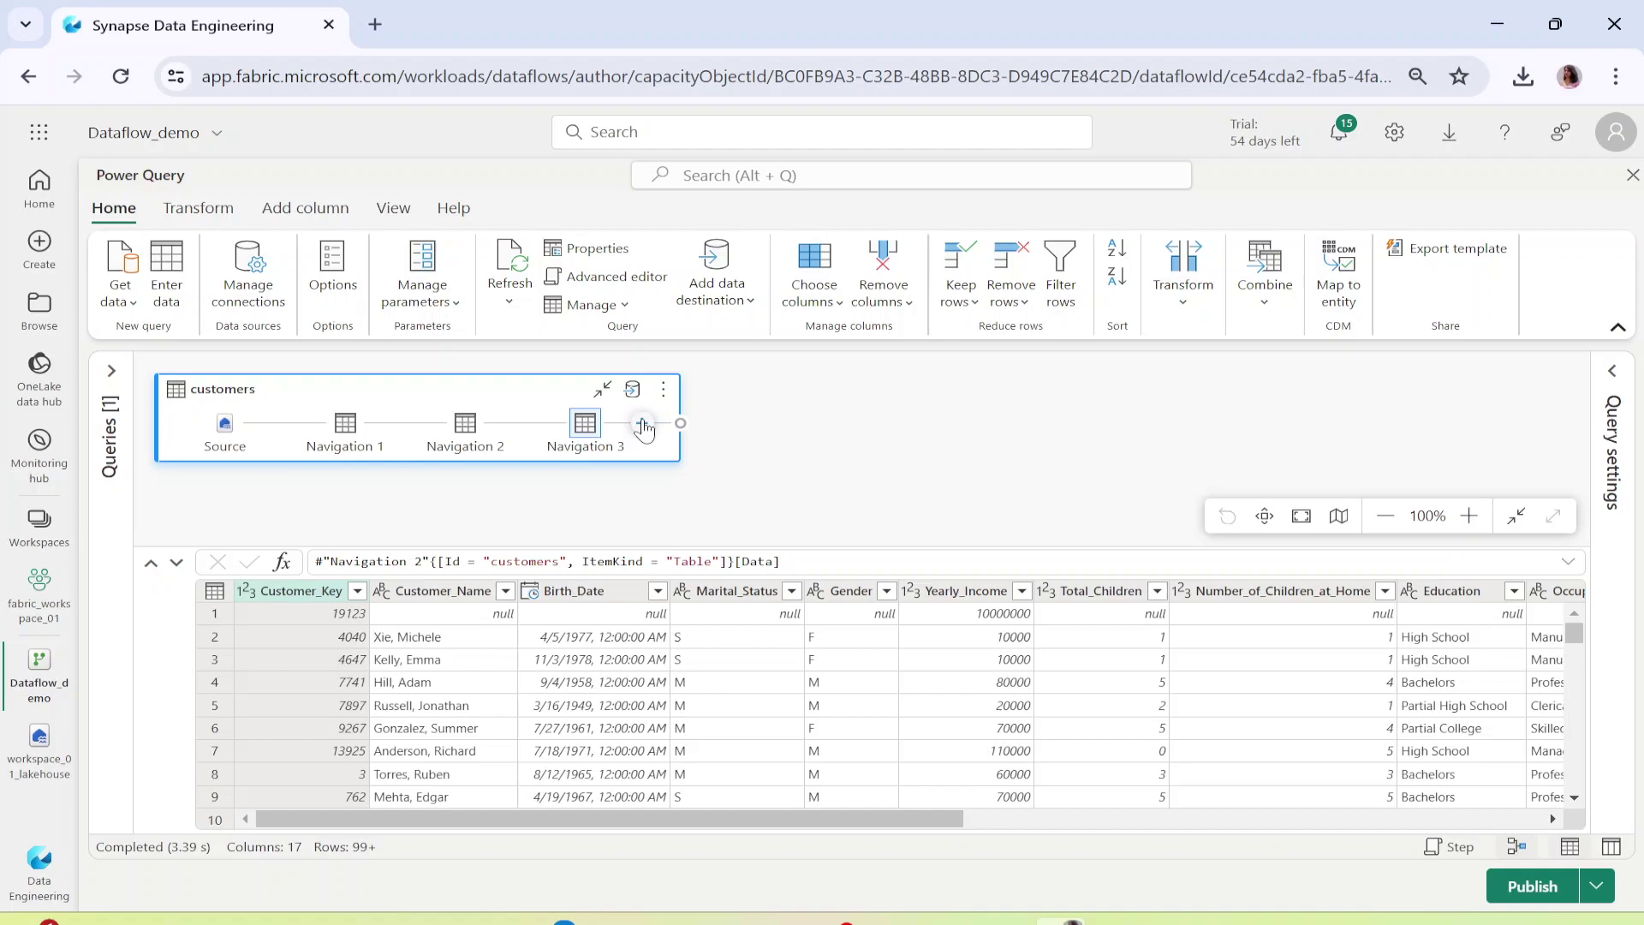
Group the customers query by Country with a Count column that counts rows, and show the query's applied steps.
click(1190, 324)
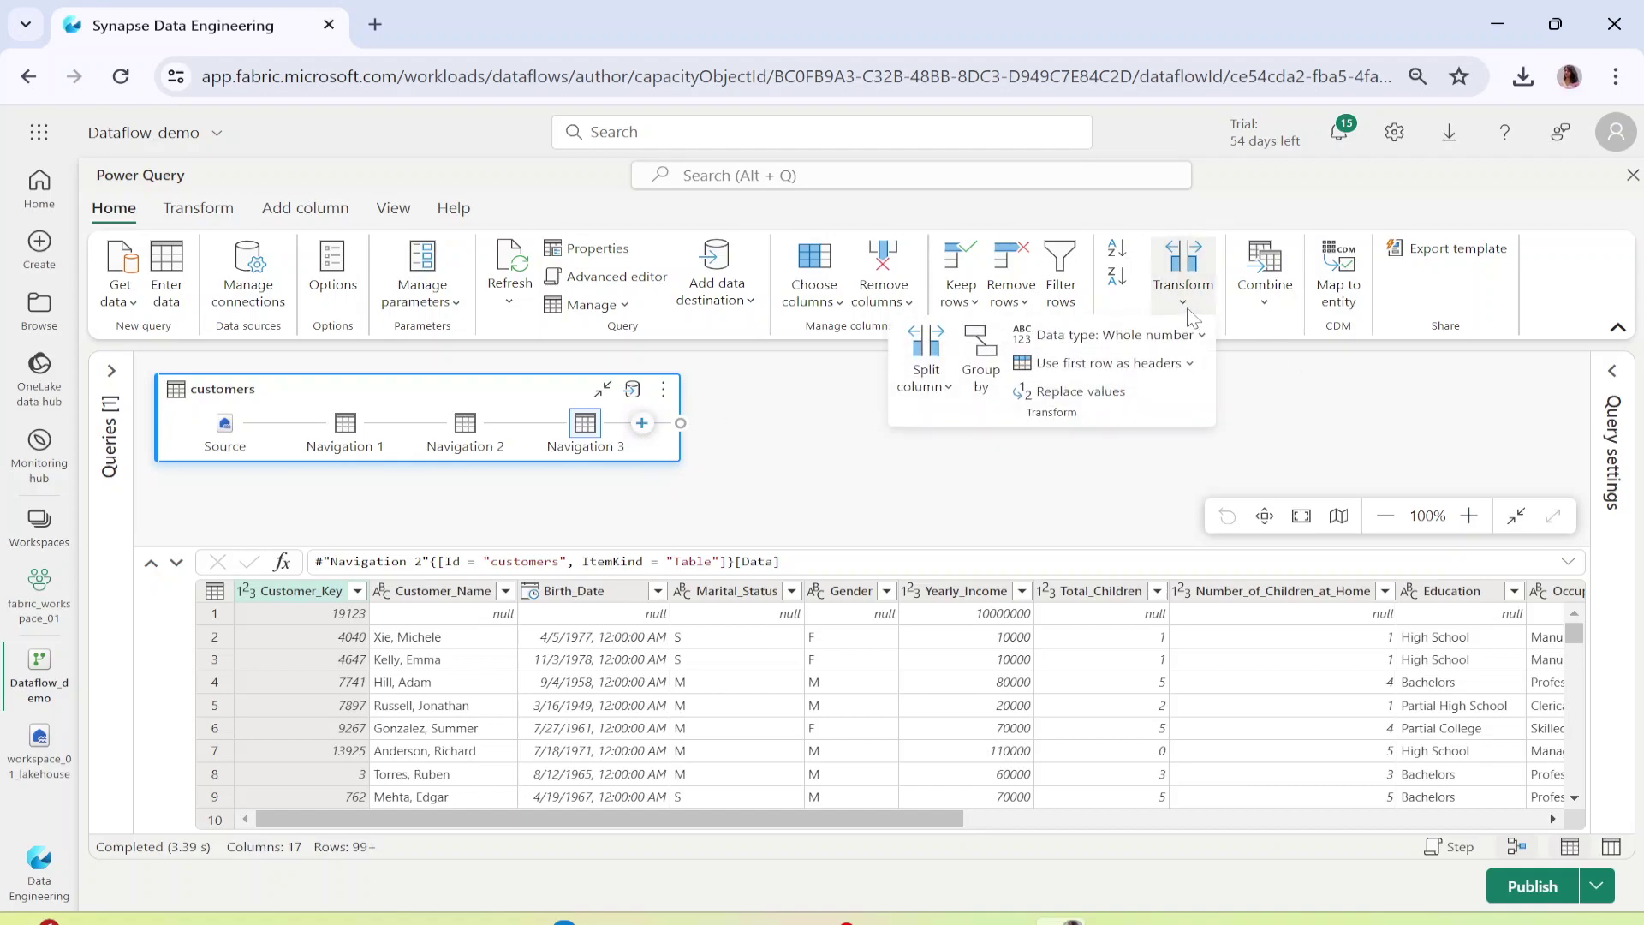
click(985, 373)
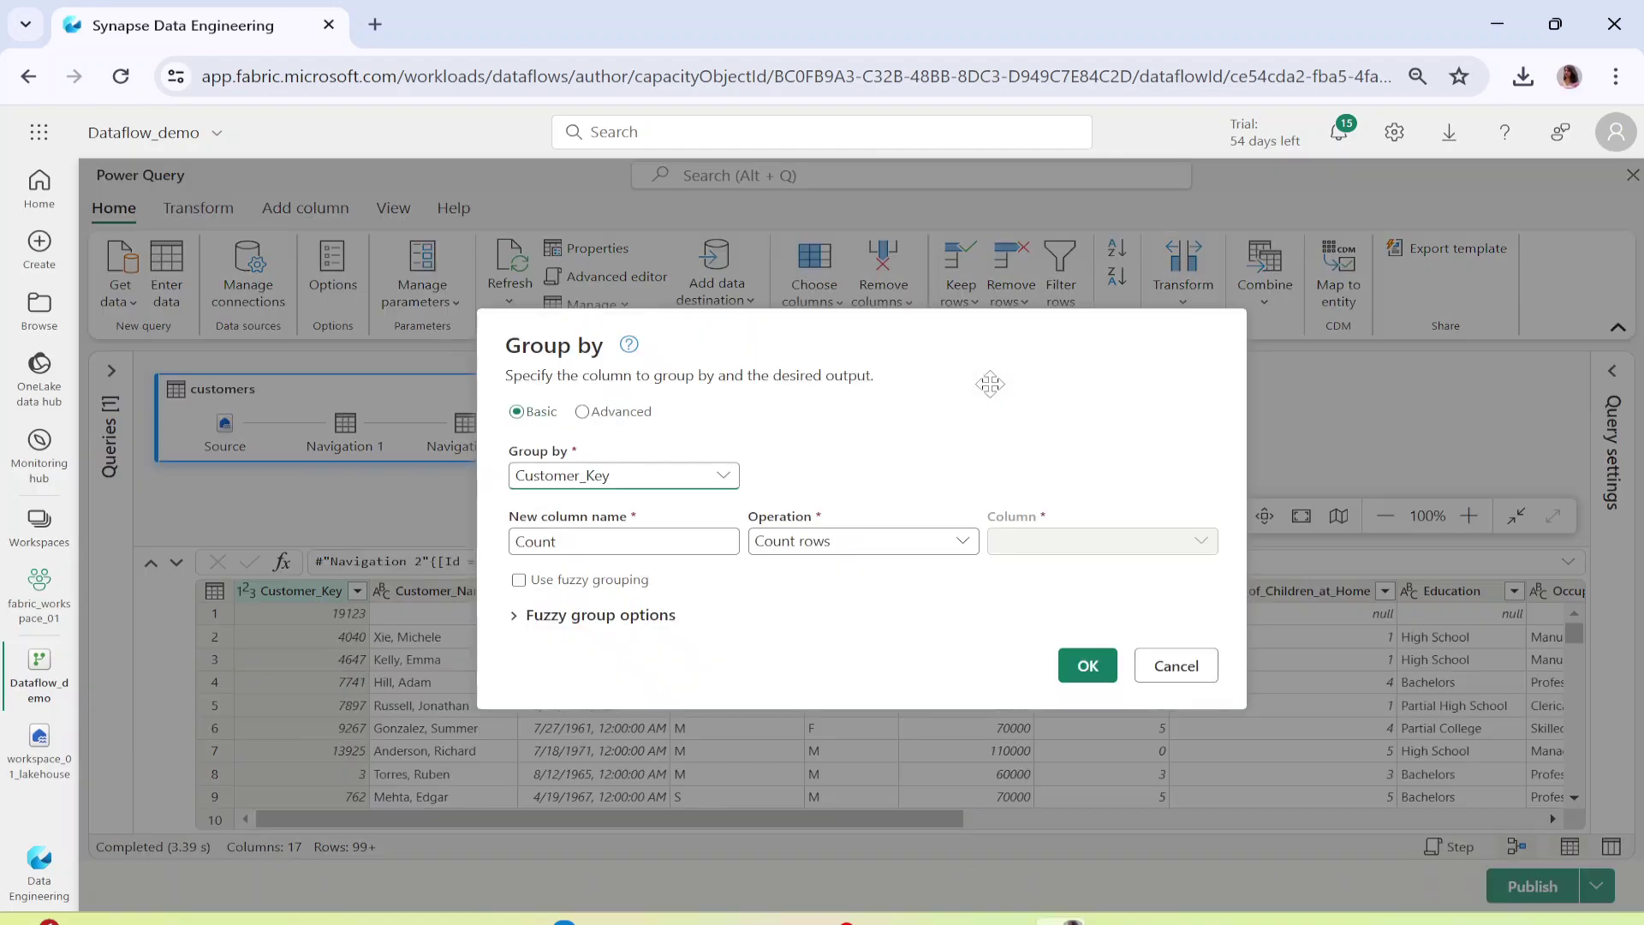
click(711, 482)
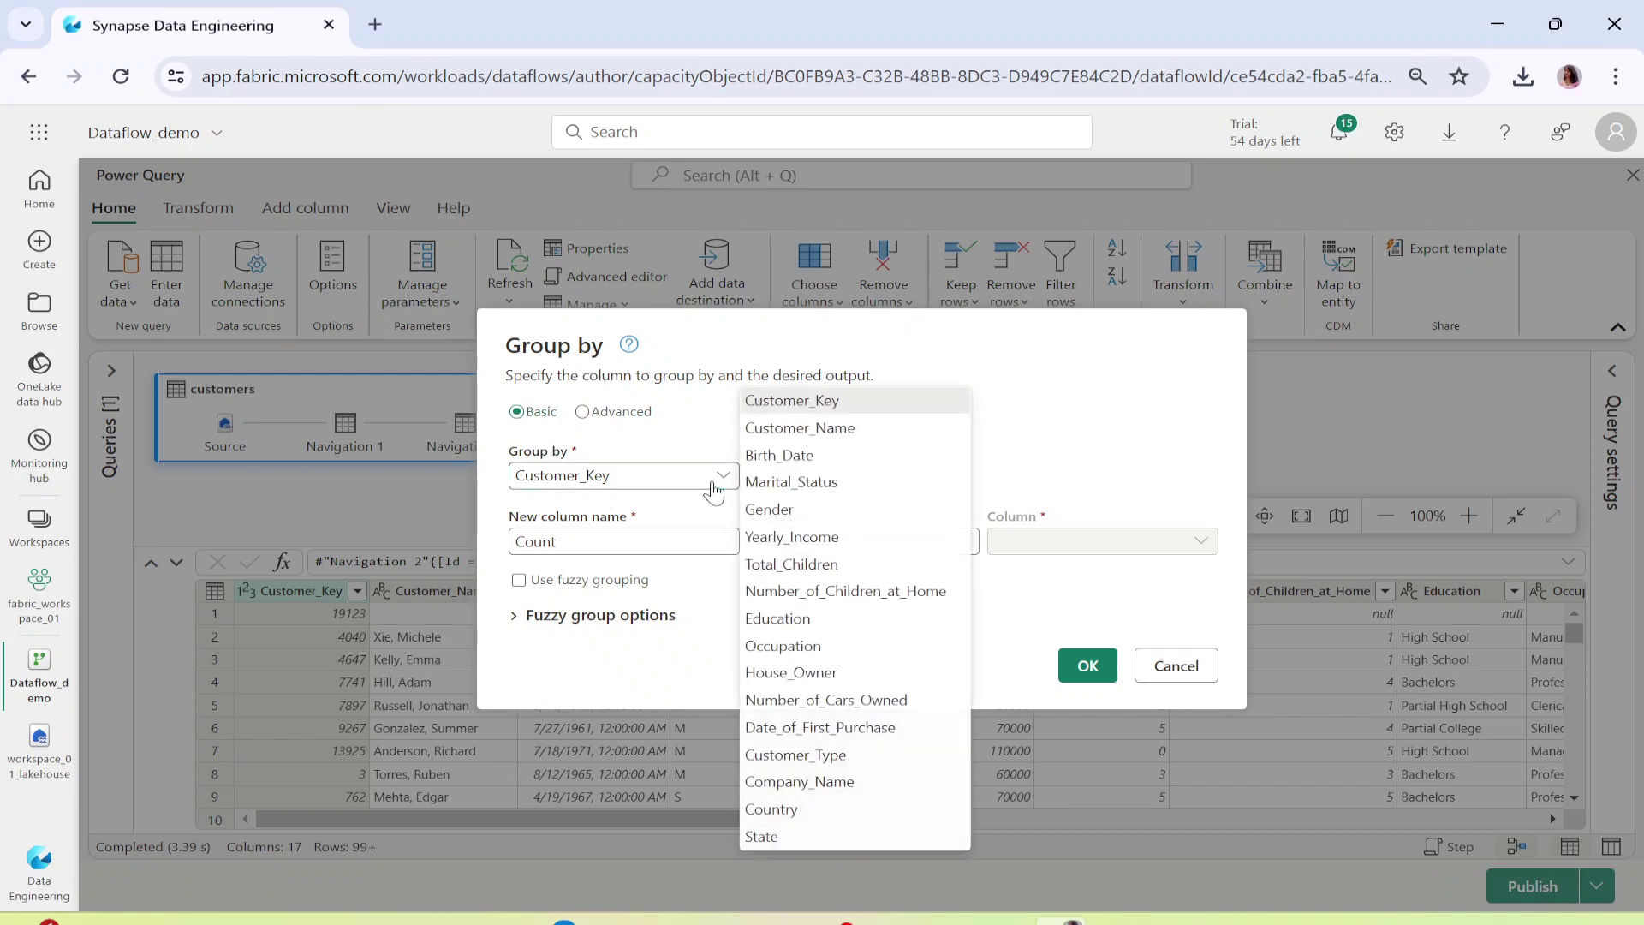
click(820, 810)
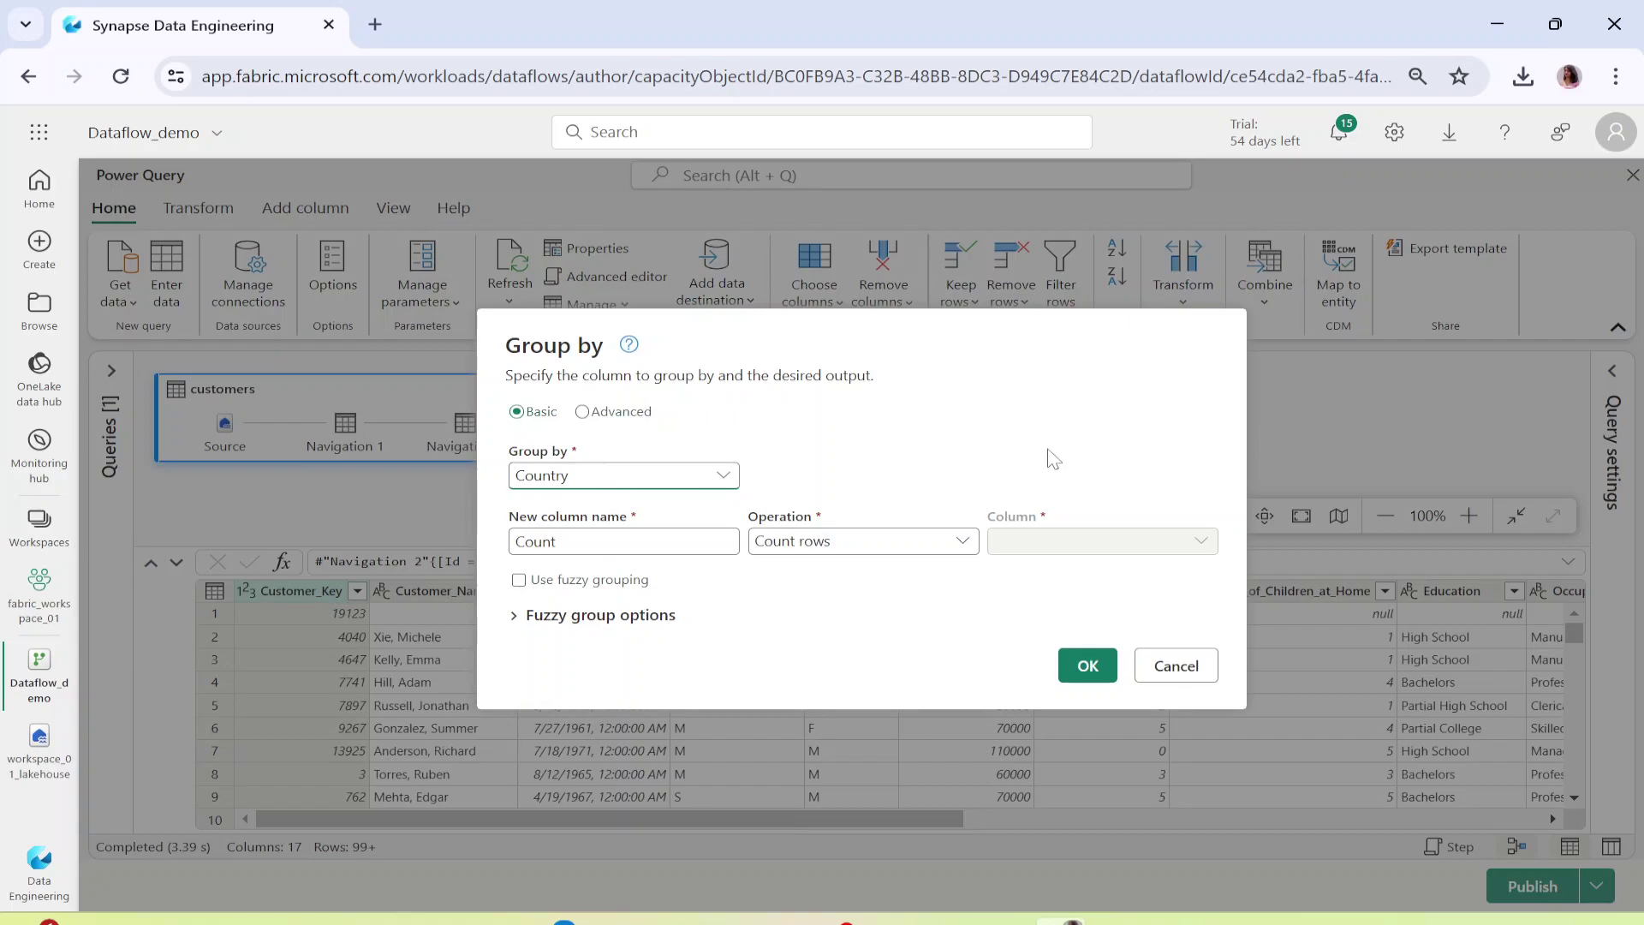
click(1095, 665)
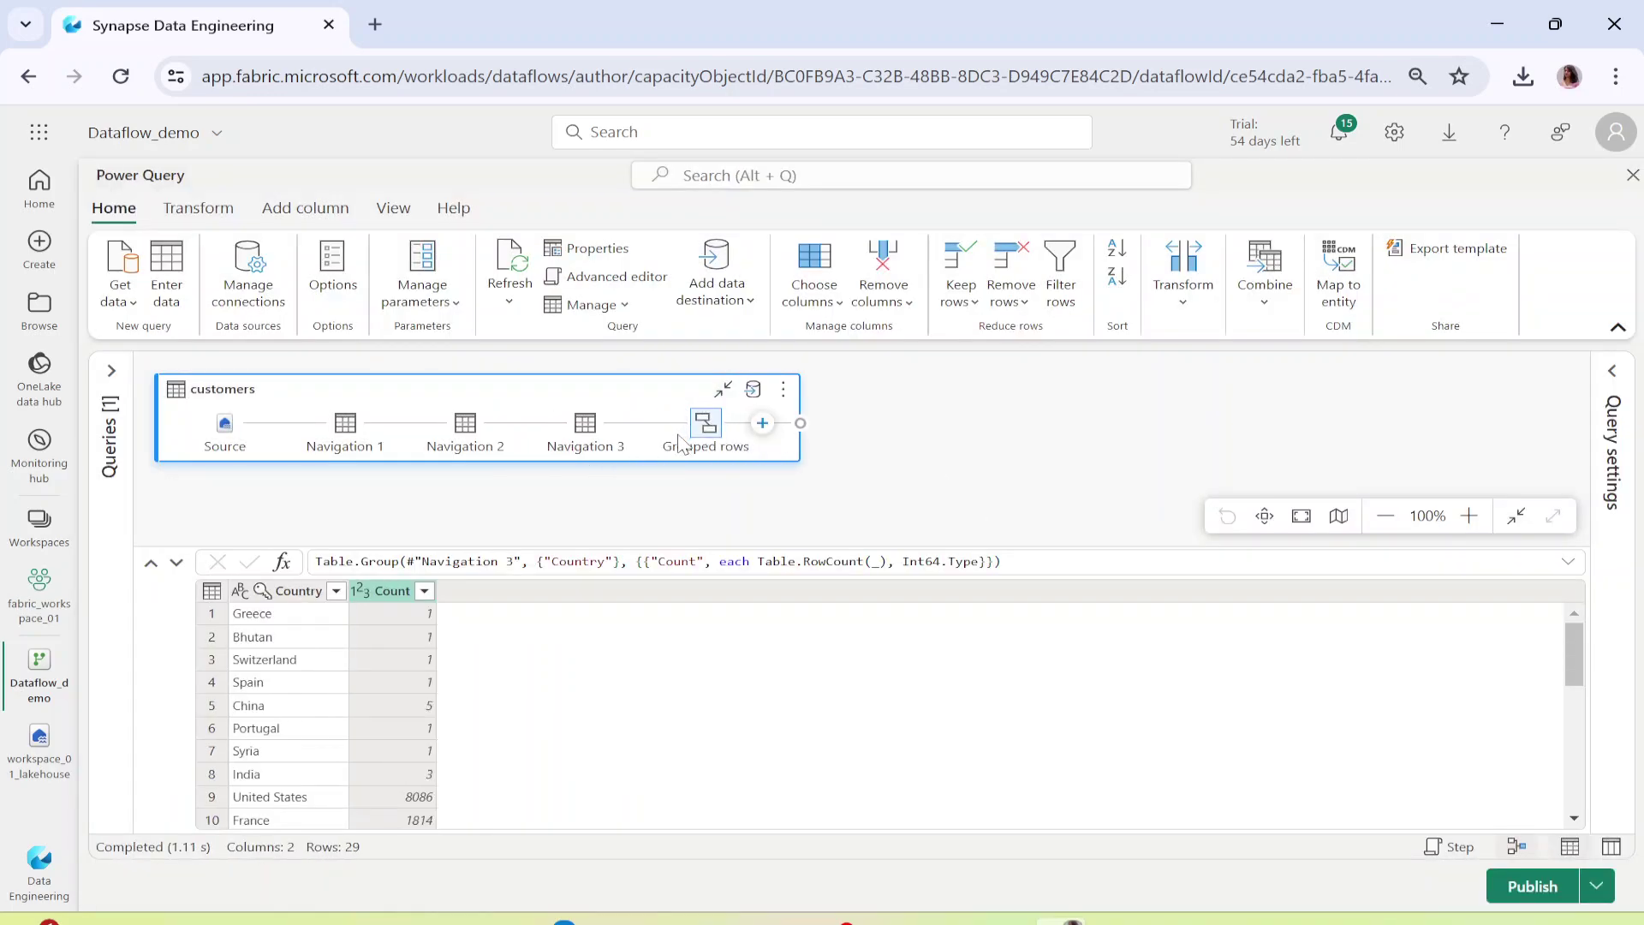
click(1612, 371)
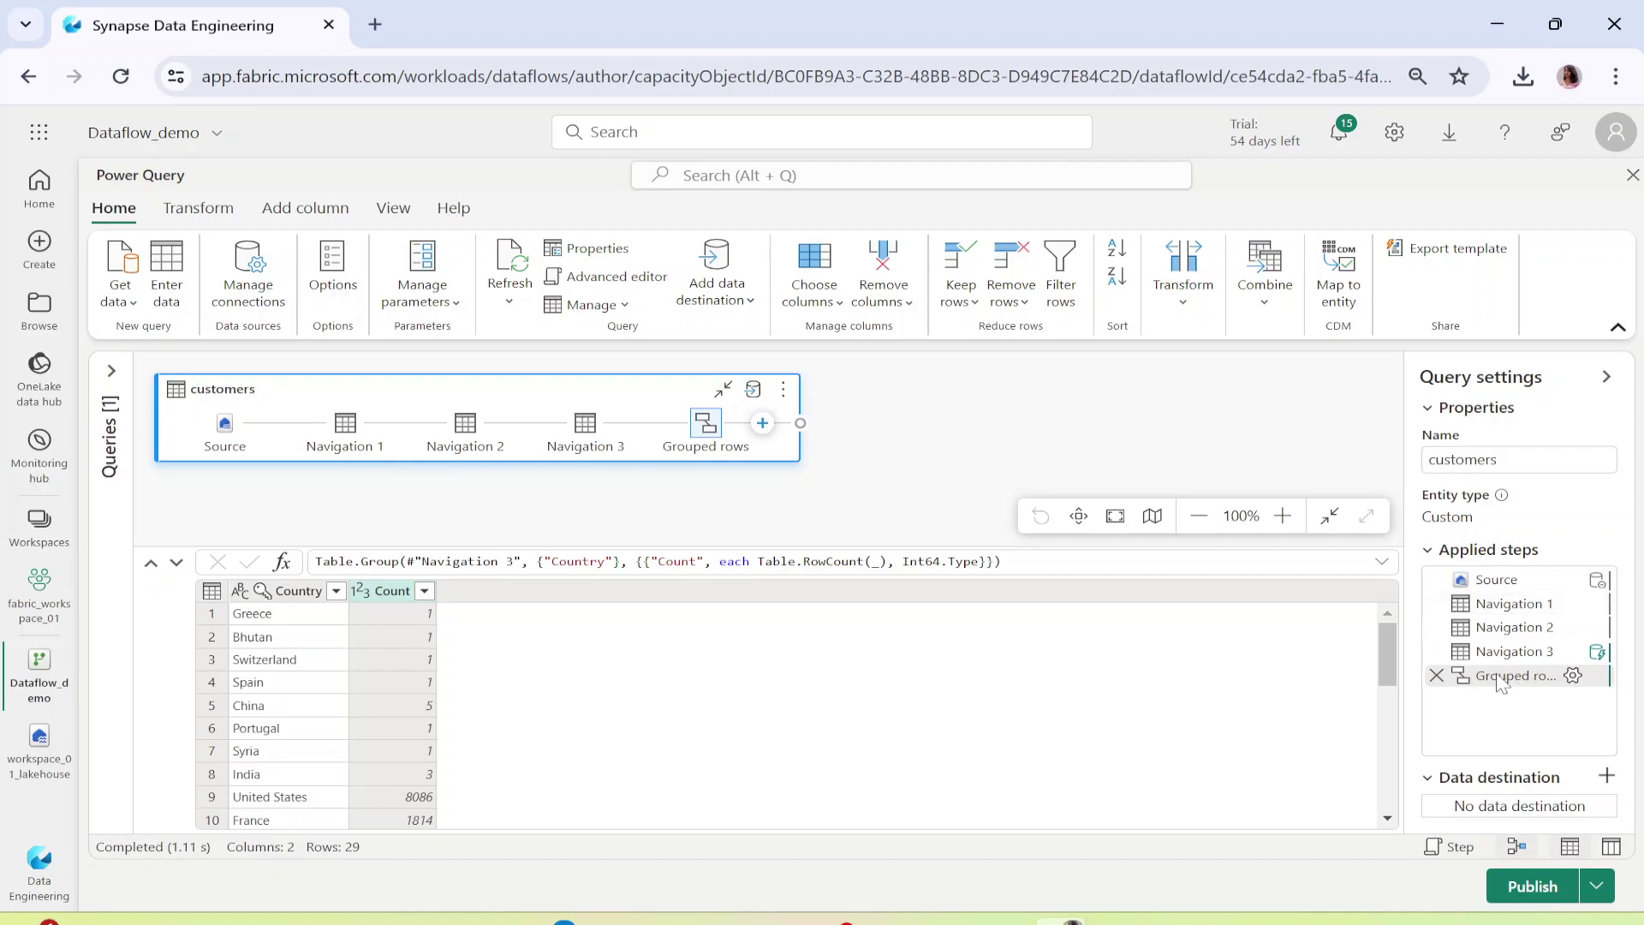
mouse_move(1500, 682)
Filter the grouped rows to keep only those where Count equals 3.
click(1062, 291)
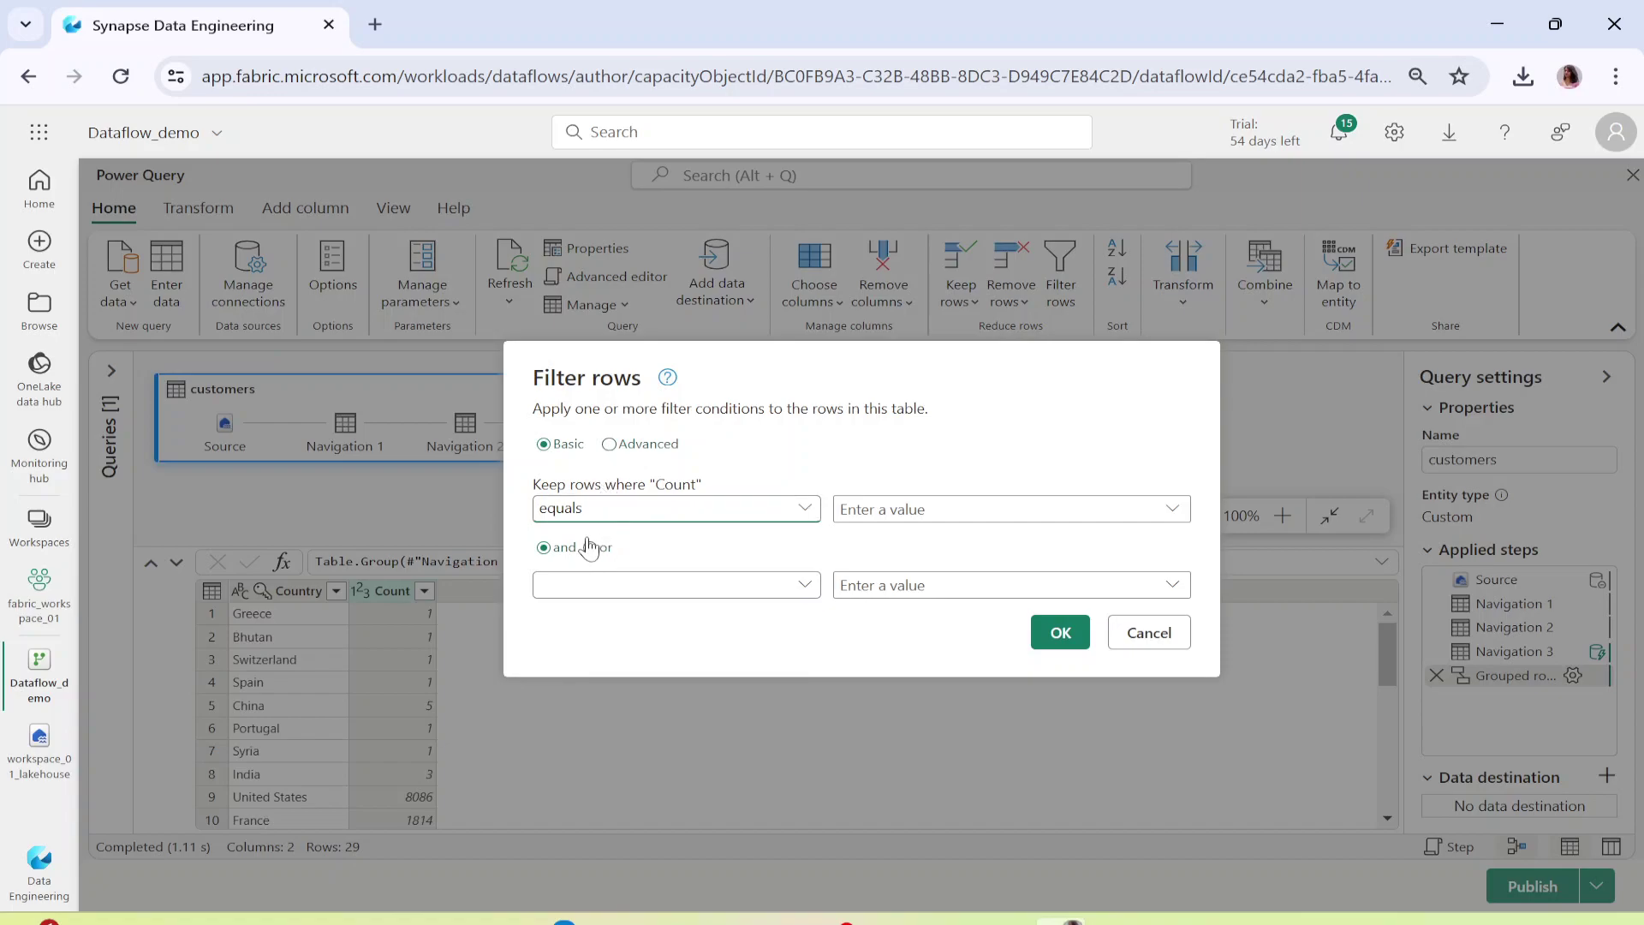
click(1001, 509)
text(3)
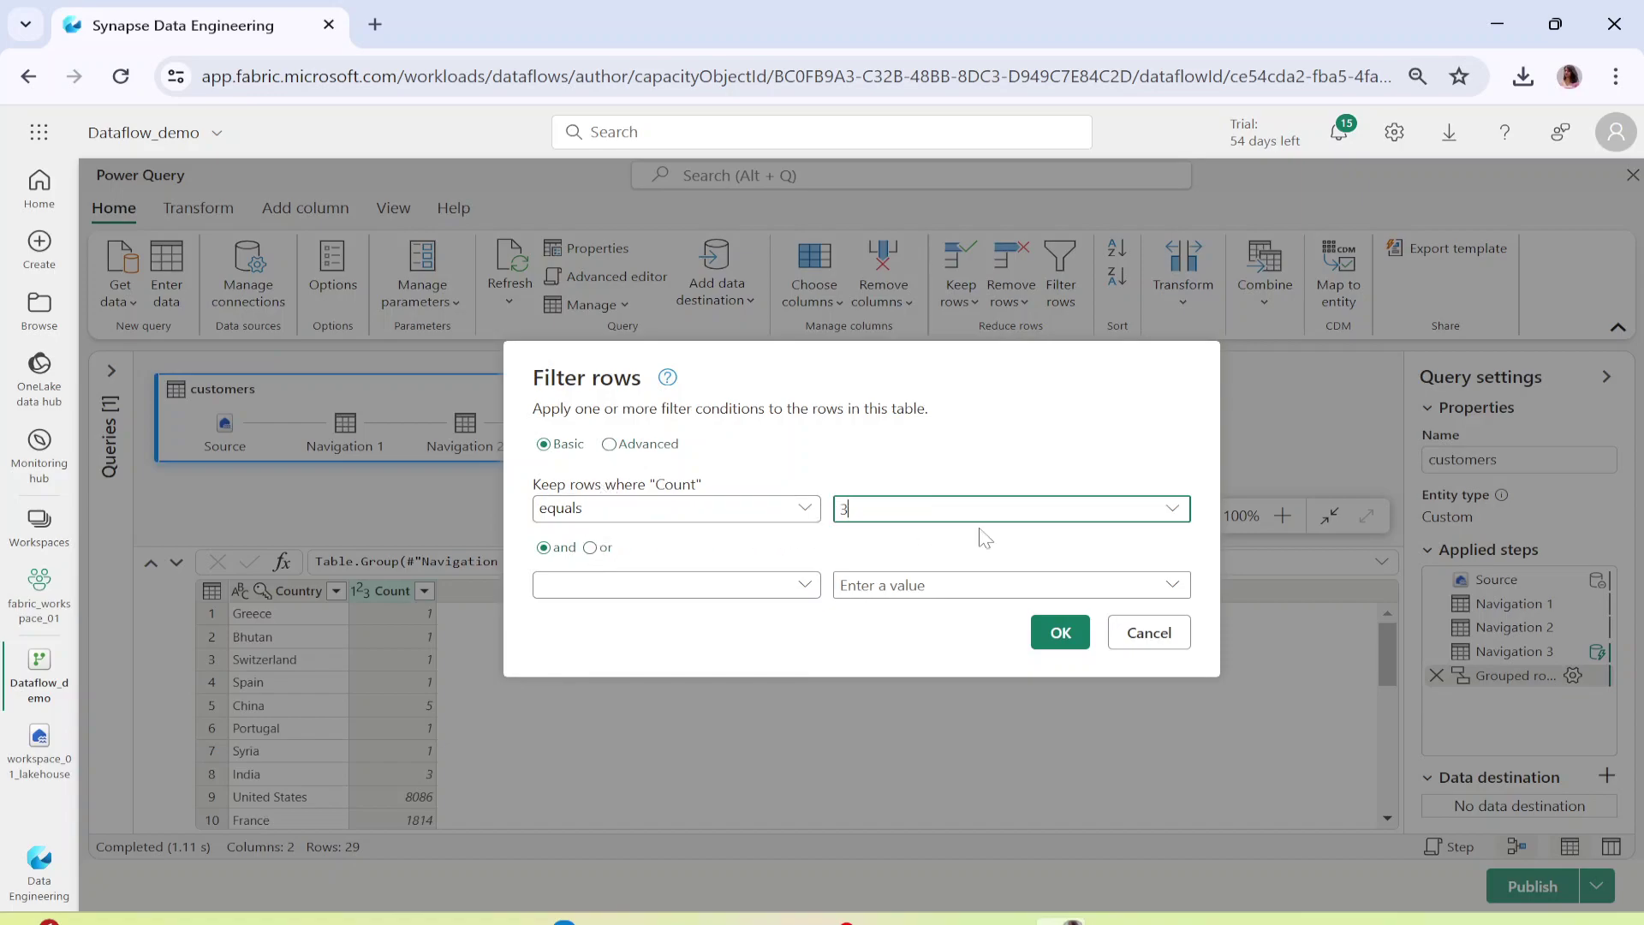
click(1057, 632)
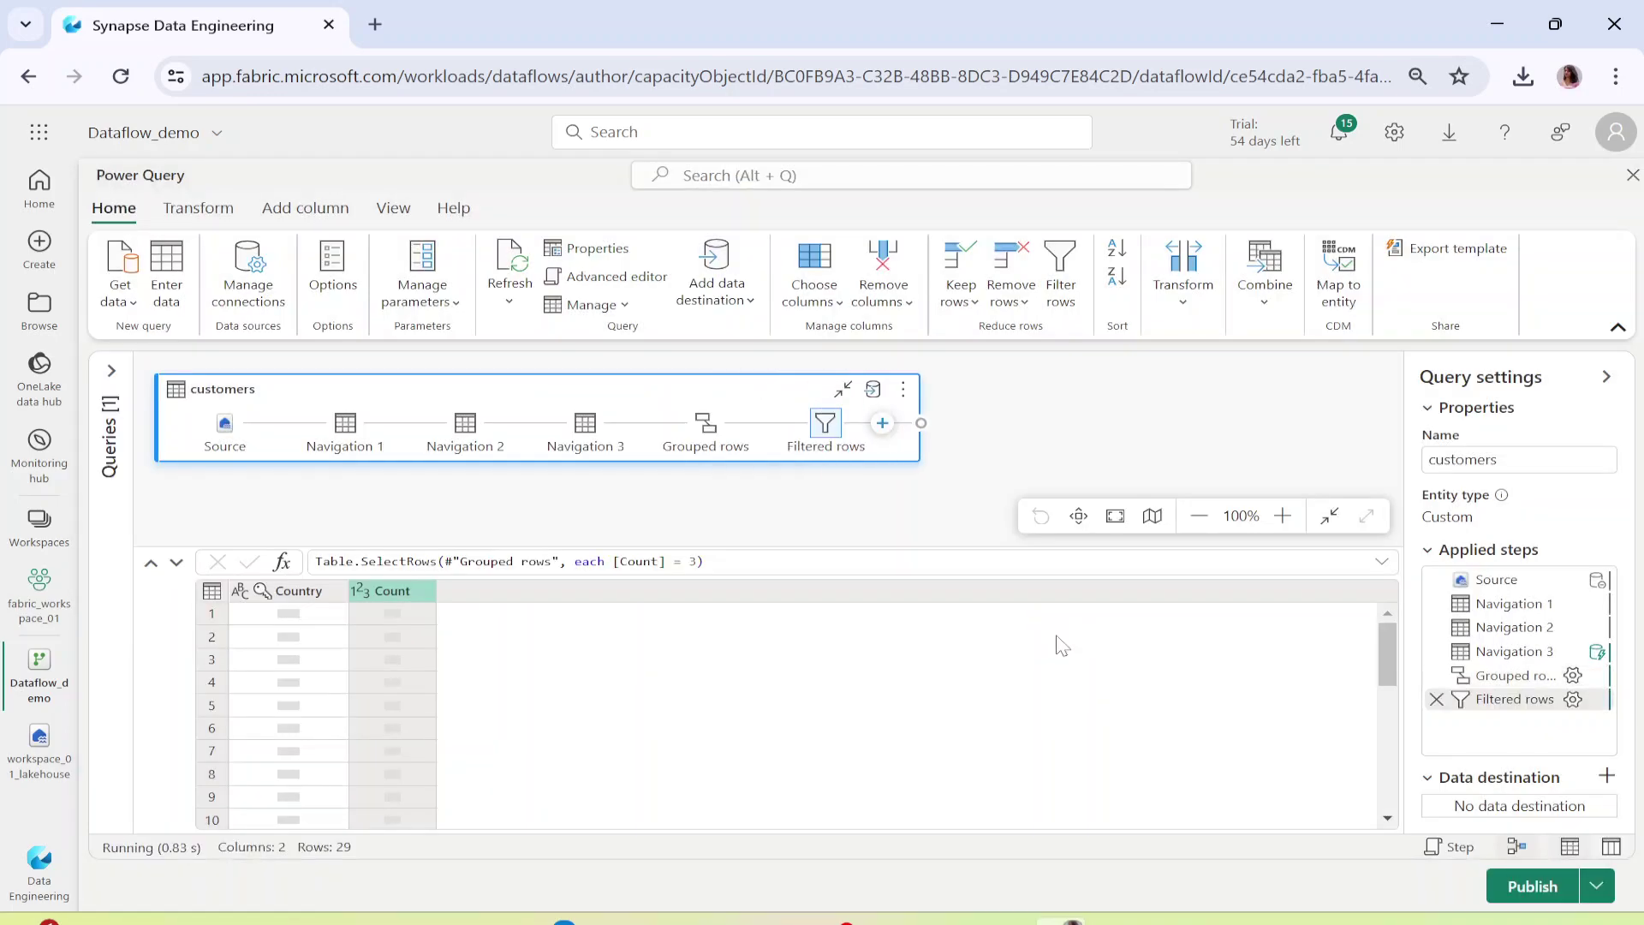
click(293, 617)
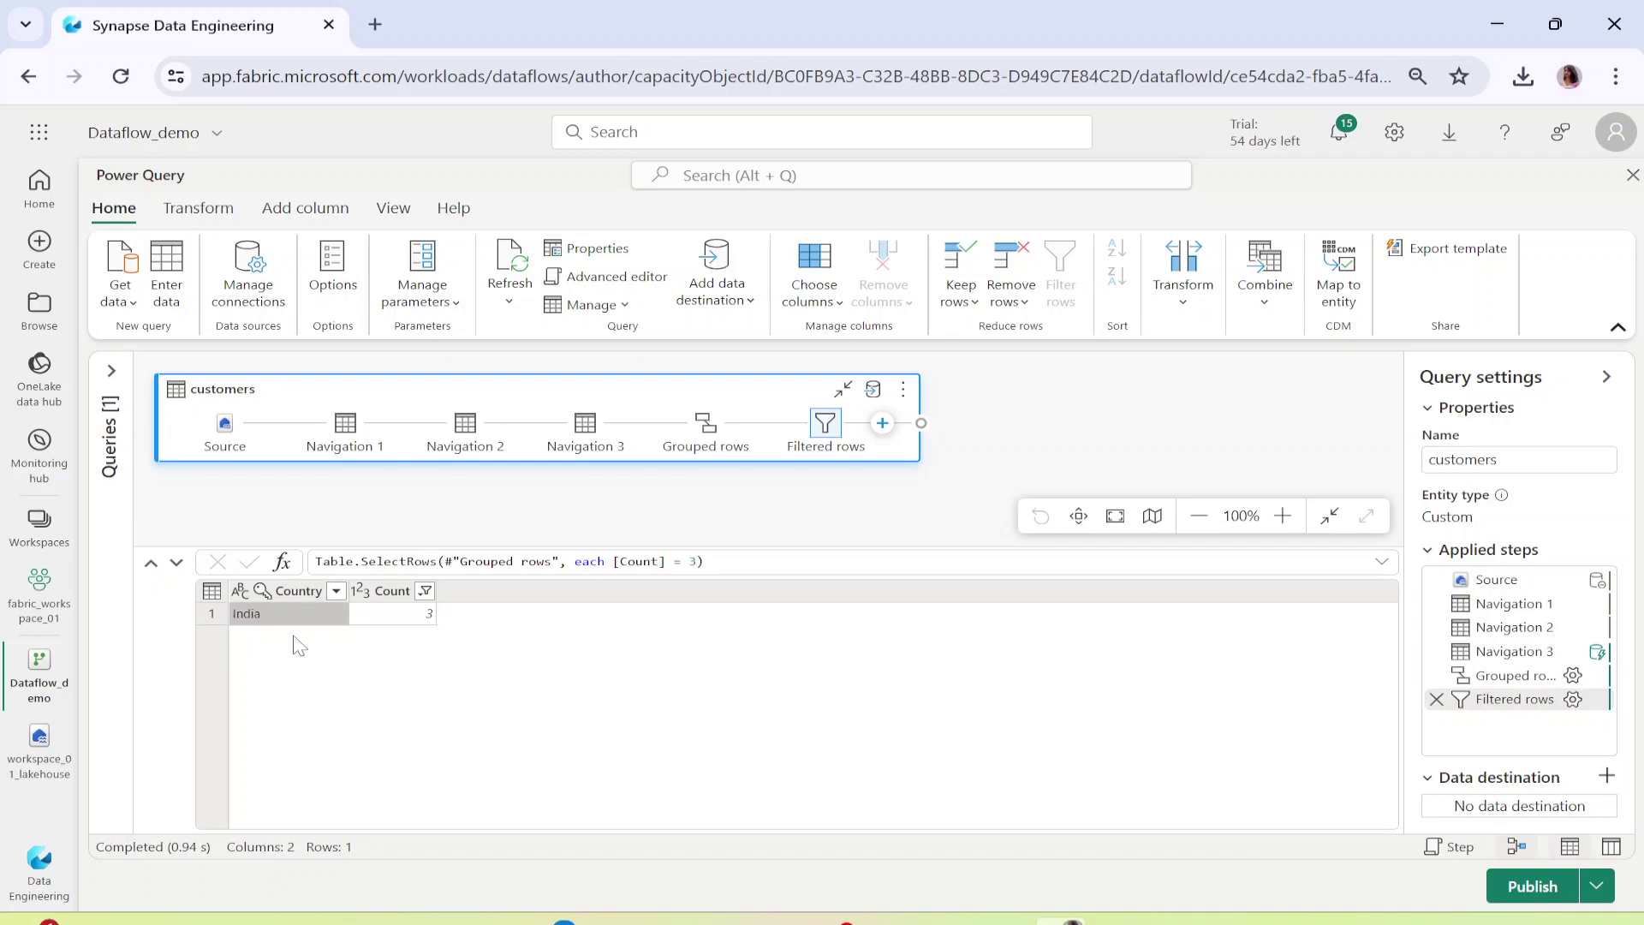
Examine the script view options, the diagram, data and schema views, and the query settings of the customers query.
click(1457, 852)
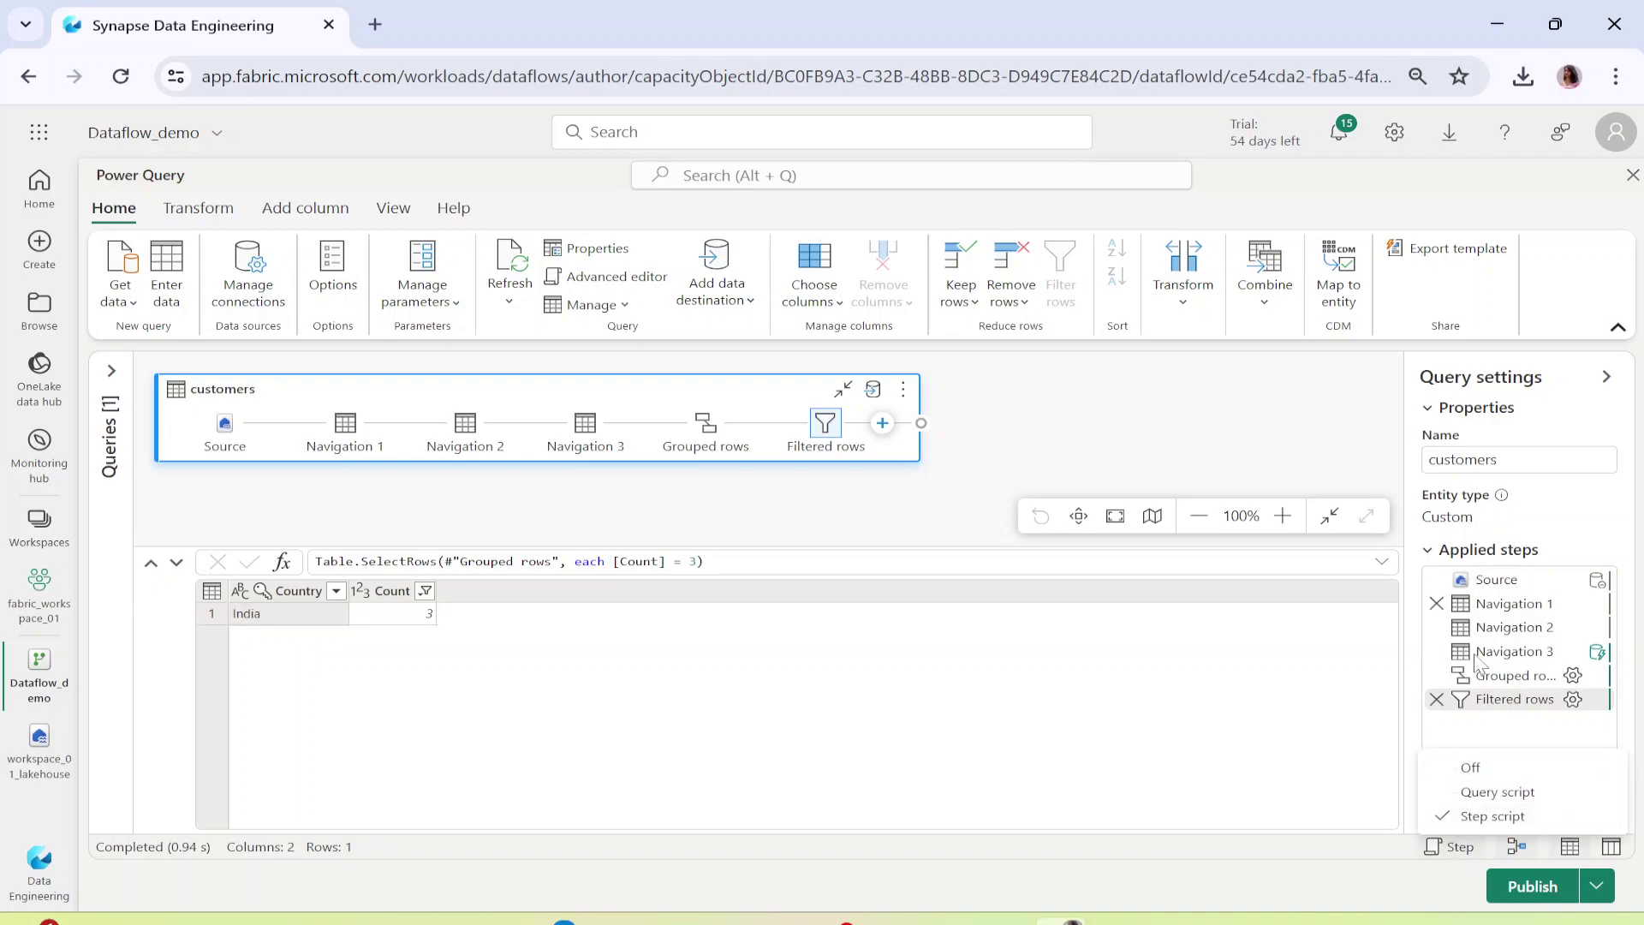
click(1517, 849)
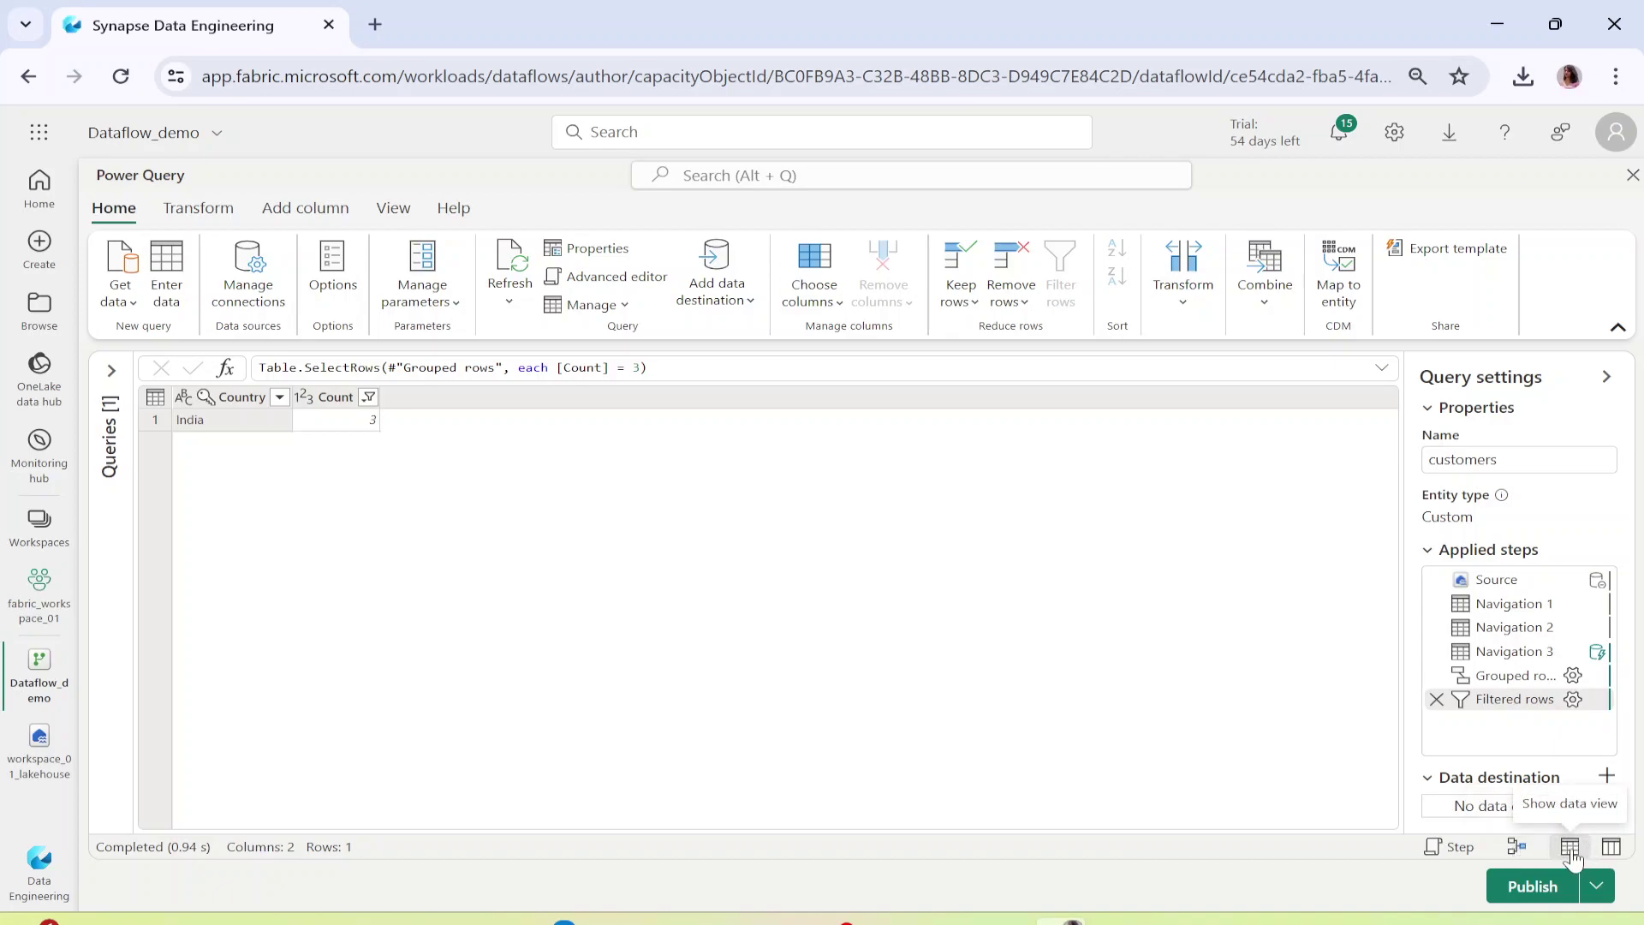
click(1516, 848)
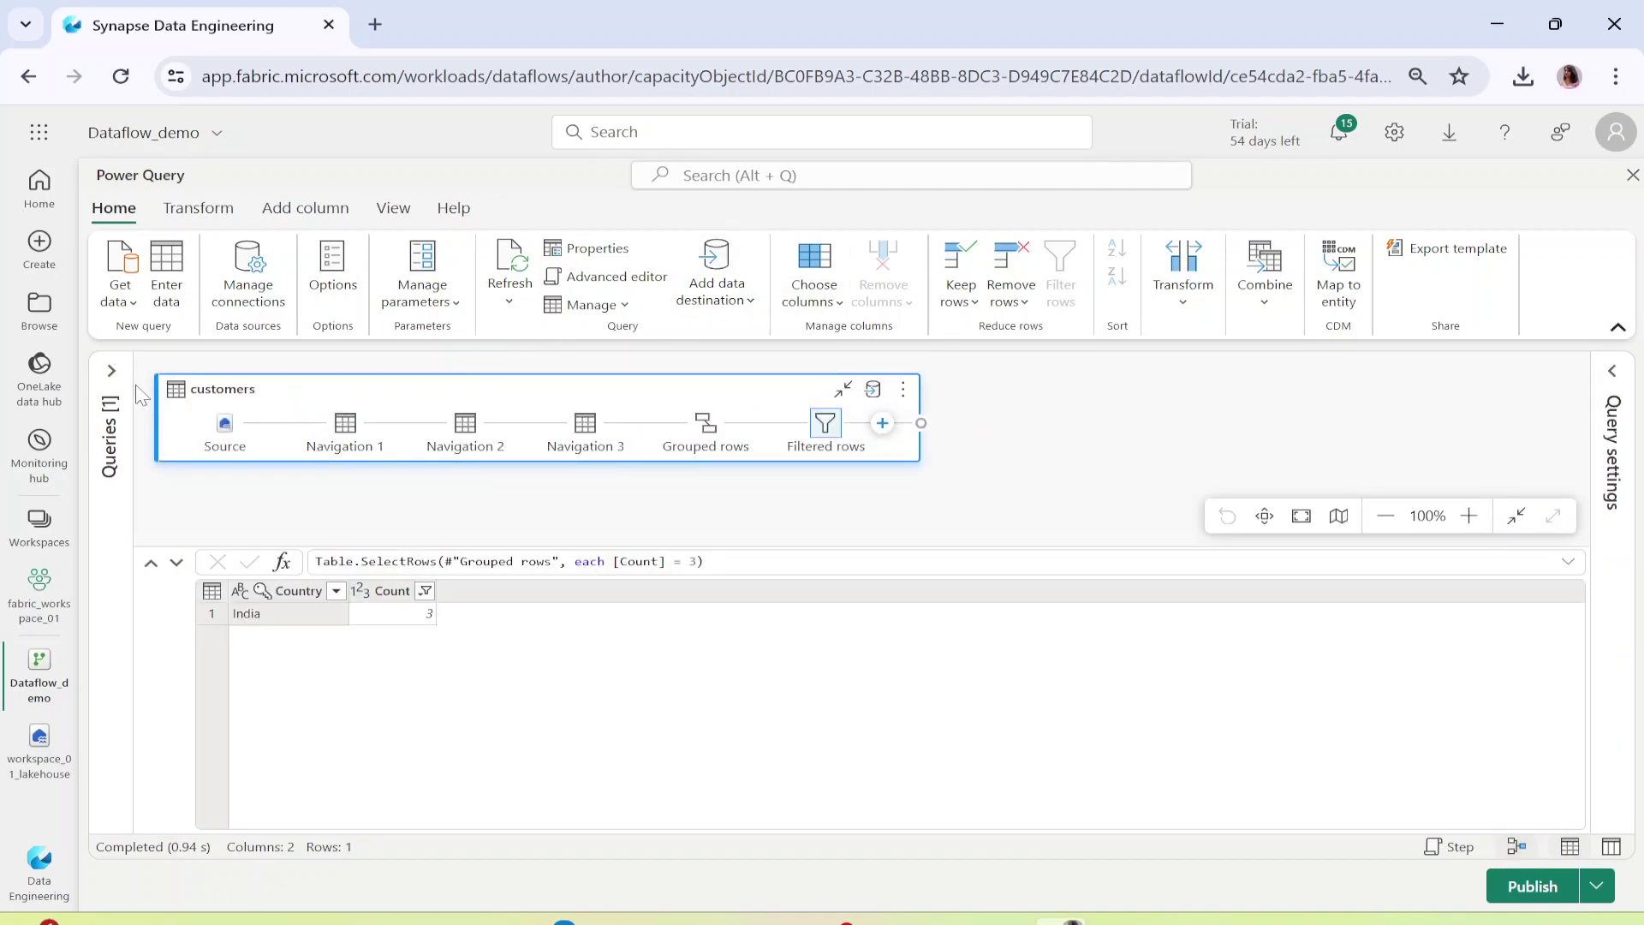
click(1610, 848)
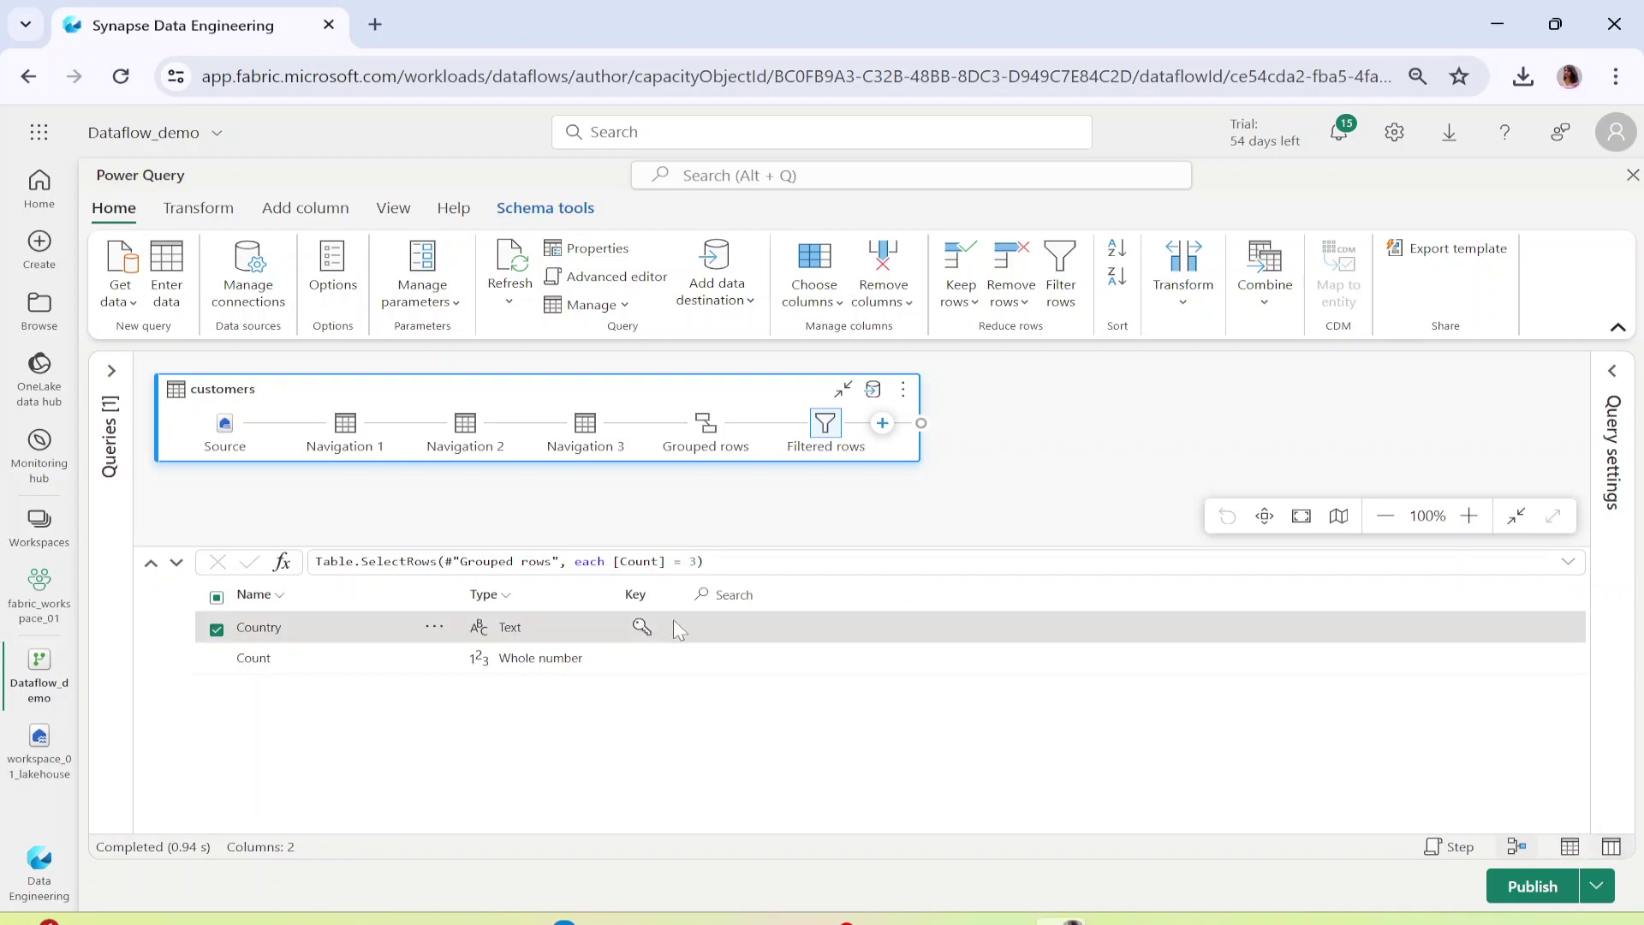
click(1519, 852)
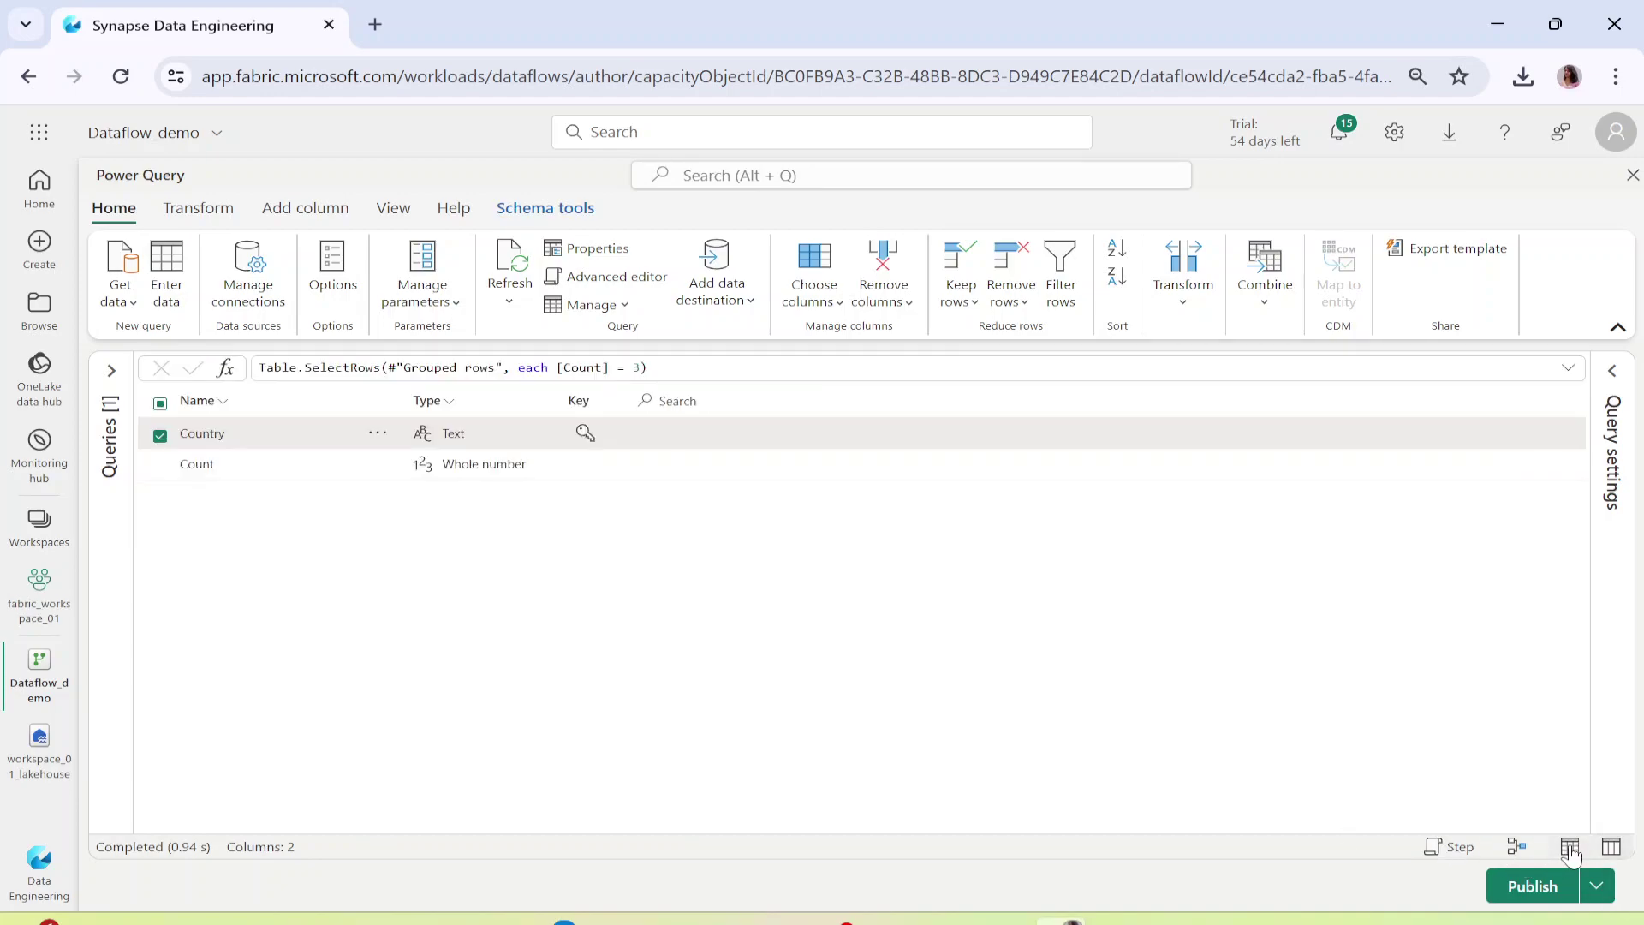
click(1570, 849)
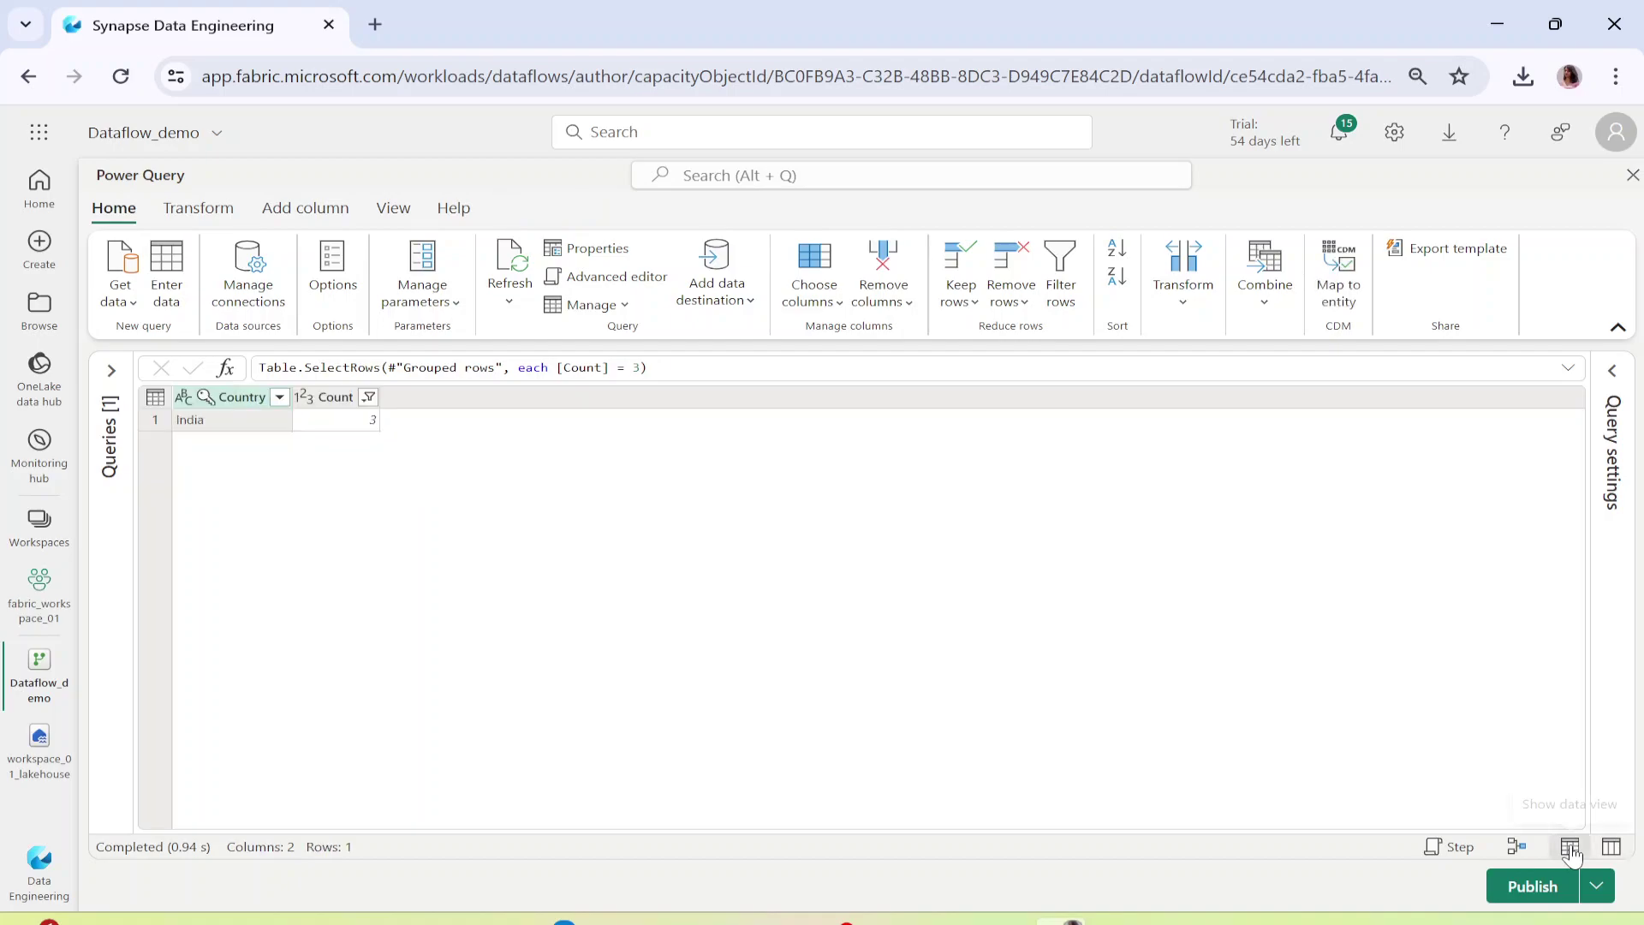
click(1521, 849)
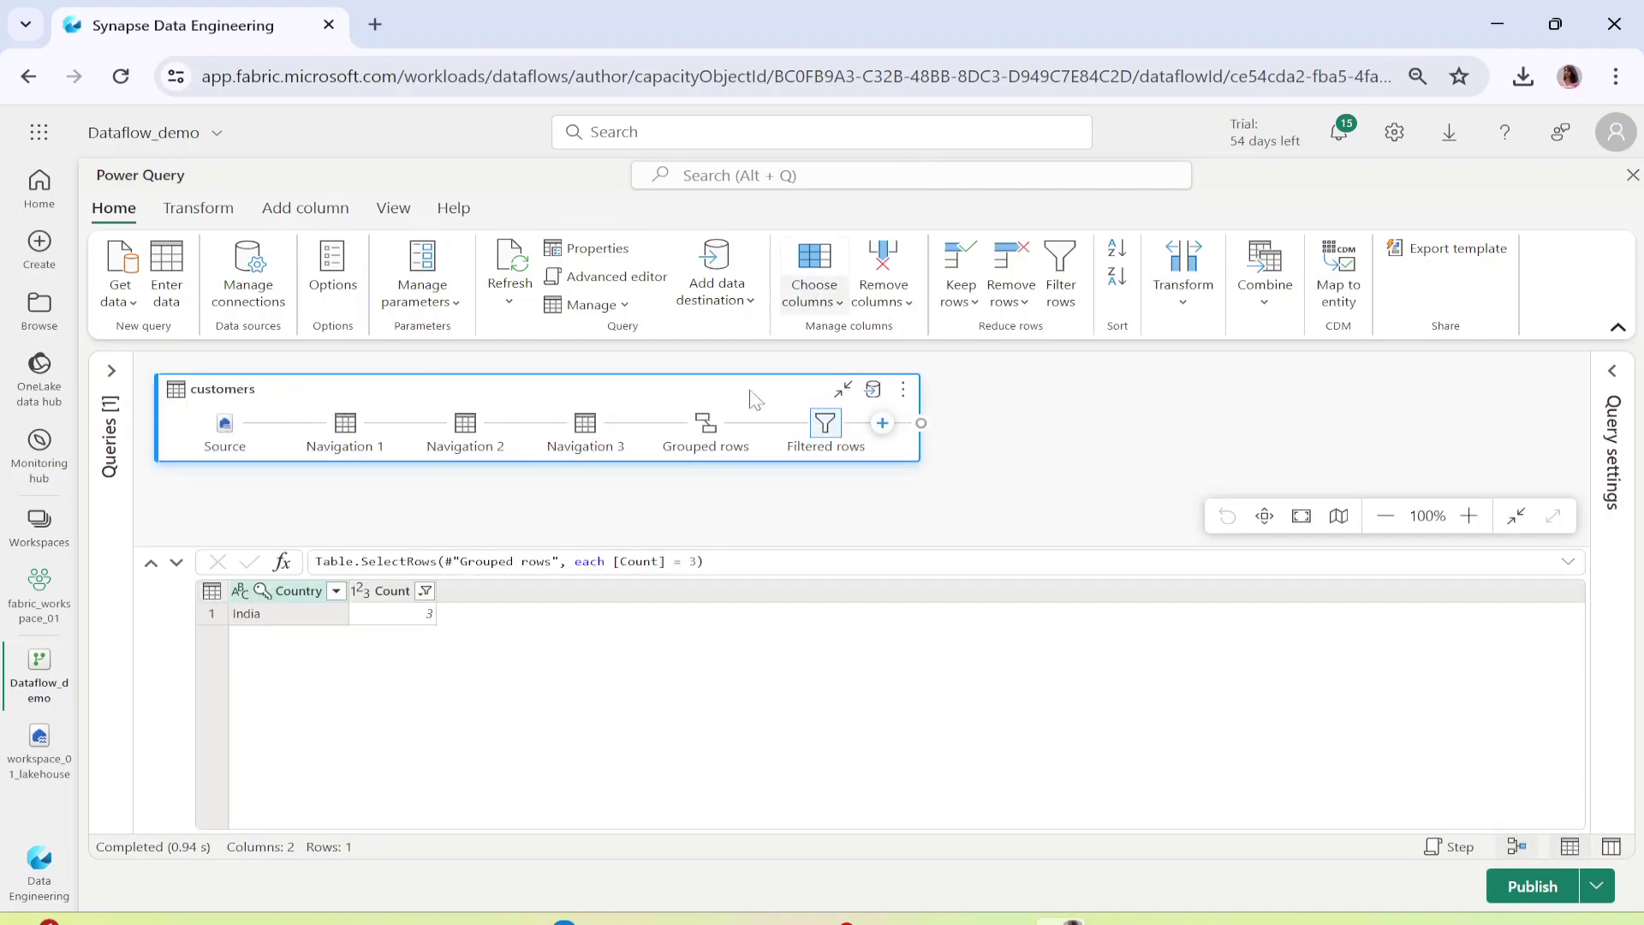
click(1612, 375)
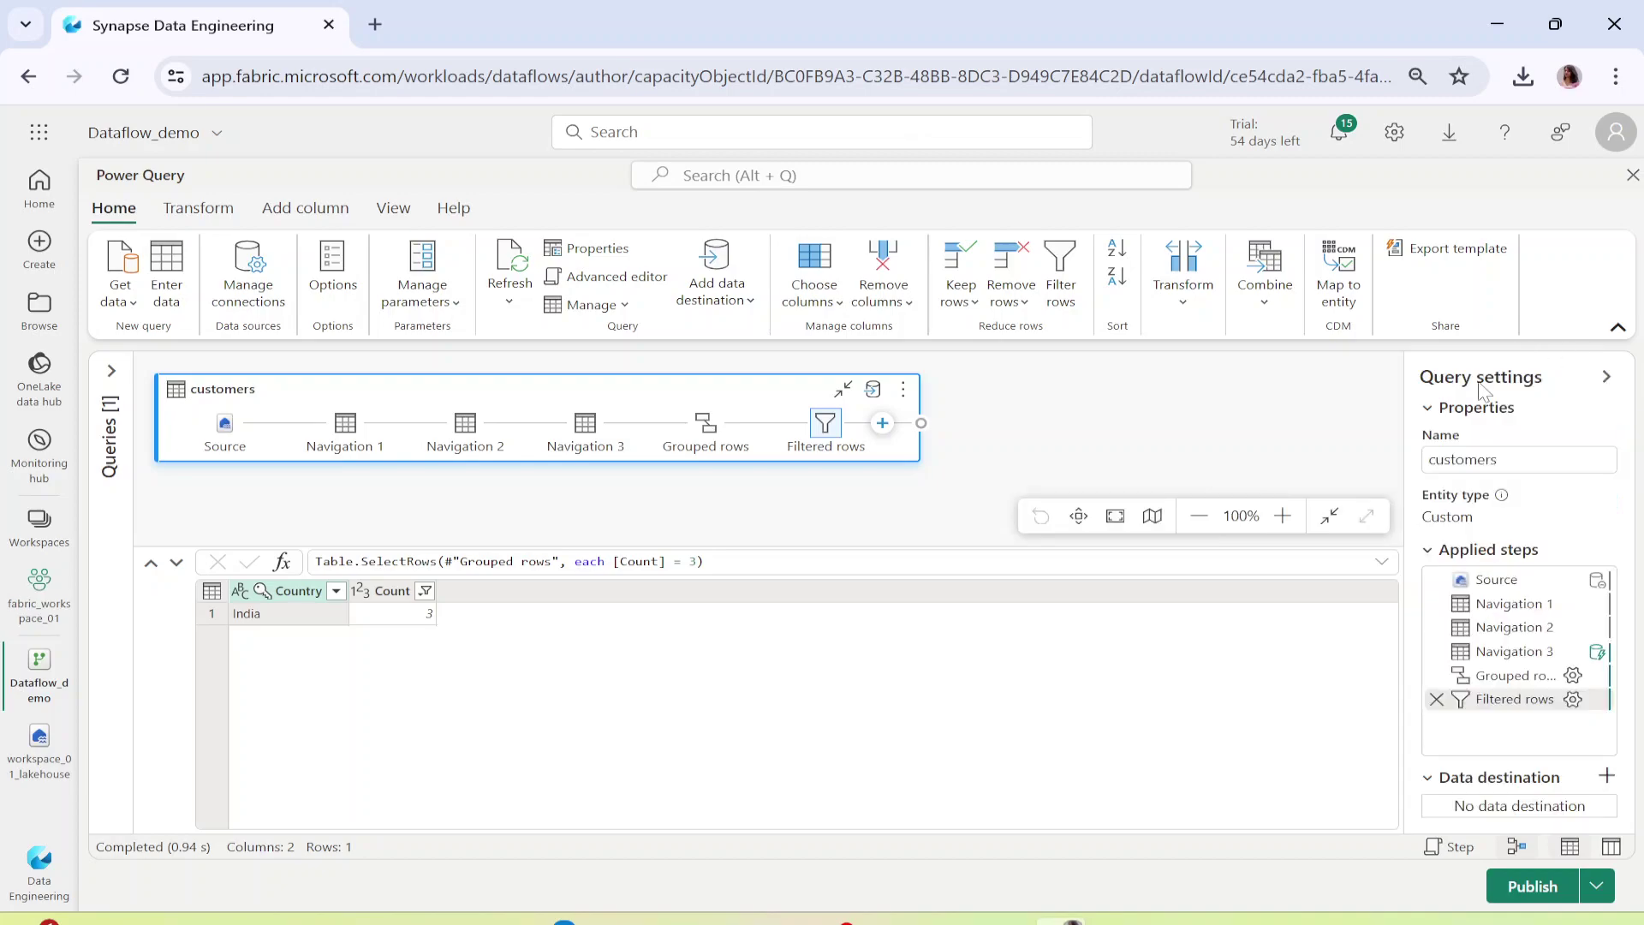
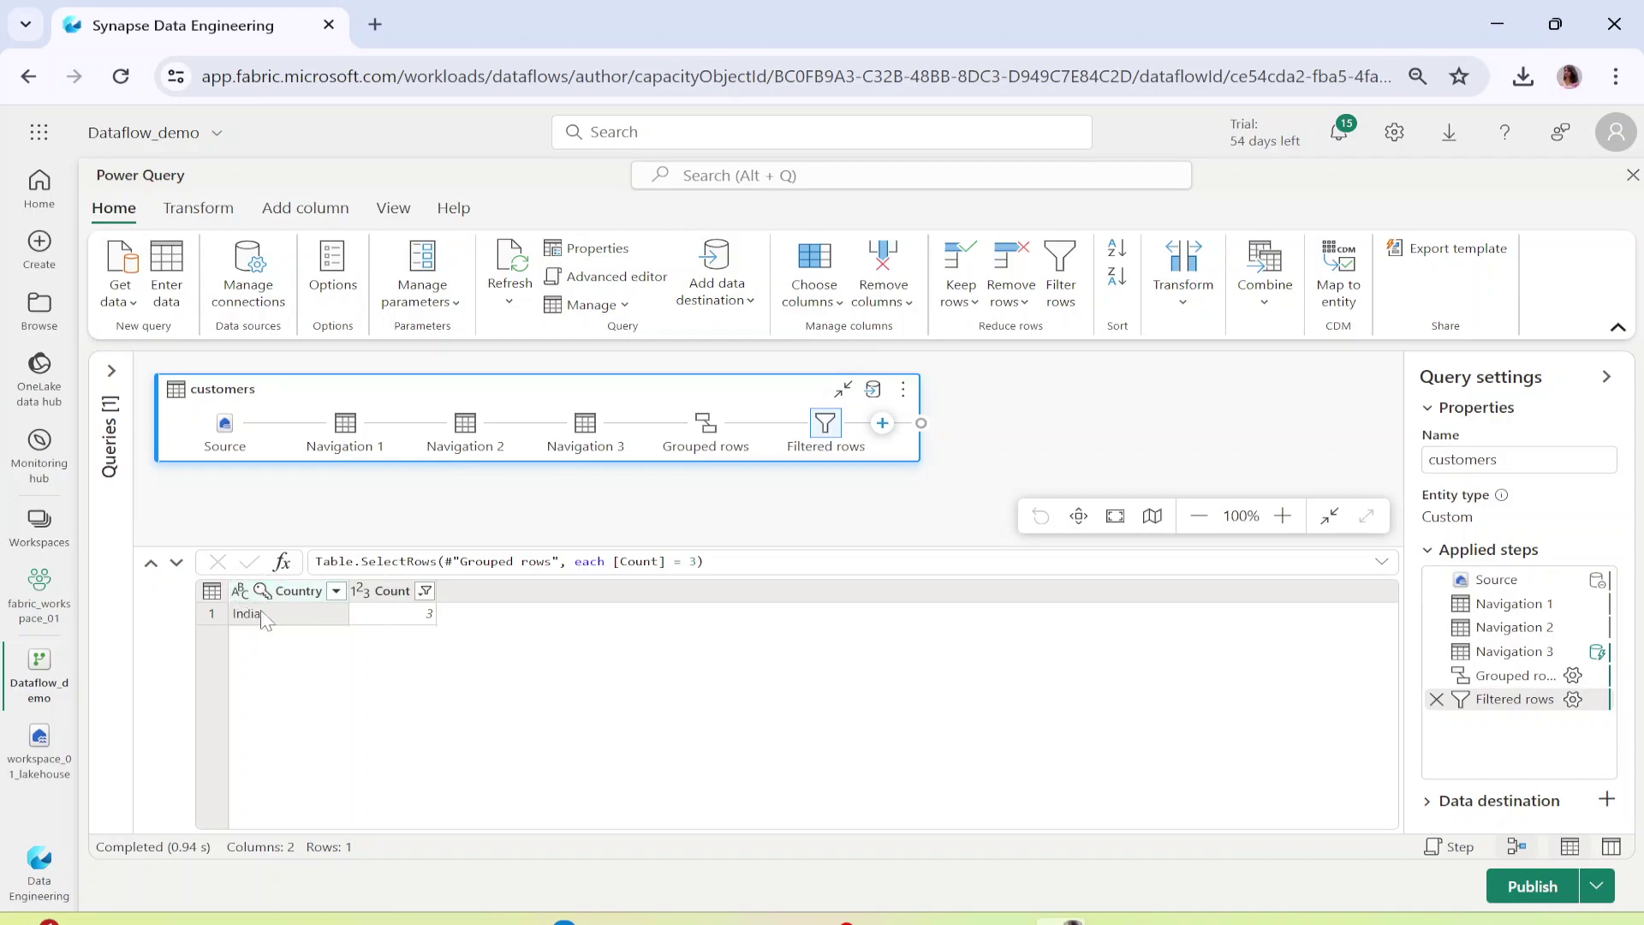
Delete the Filtered rows step from the customers query.
right_click(825, 424)
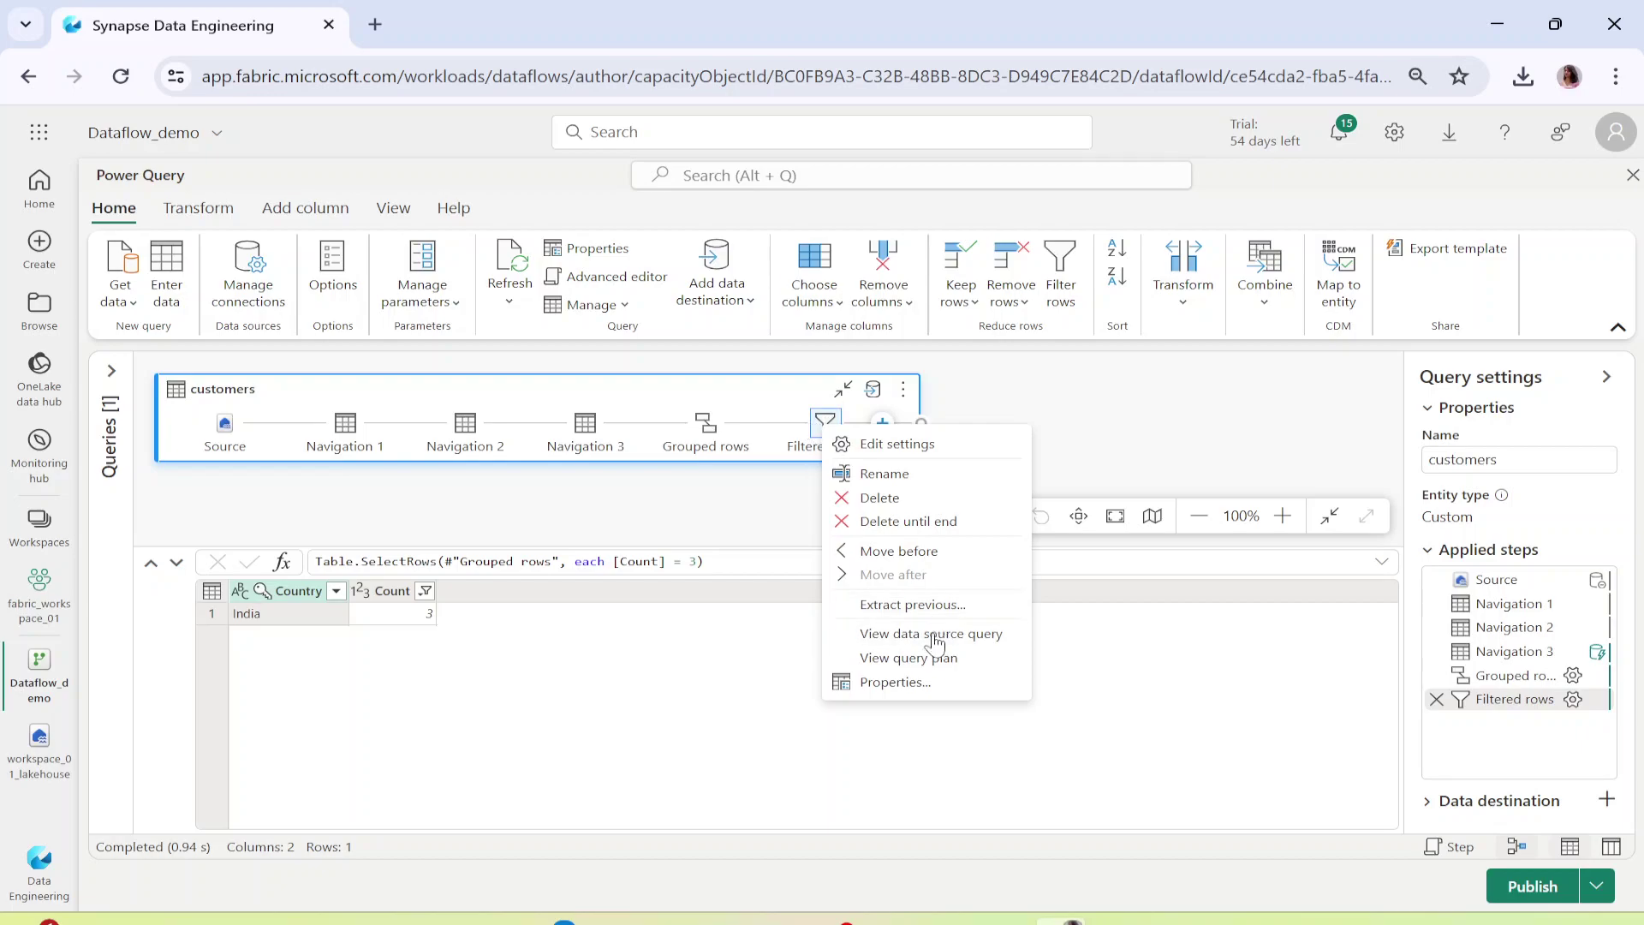
click(879, 498)
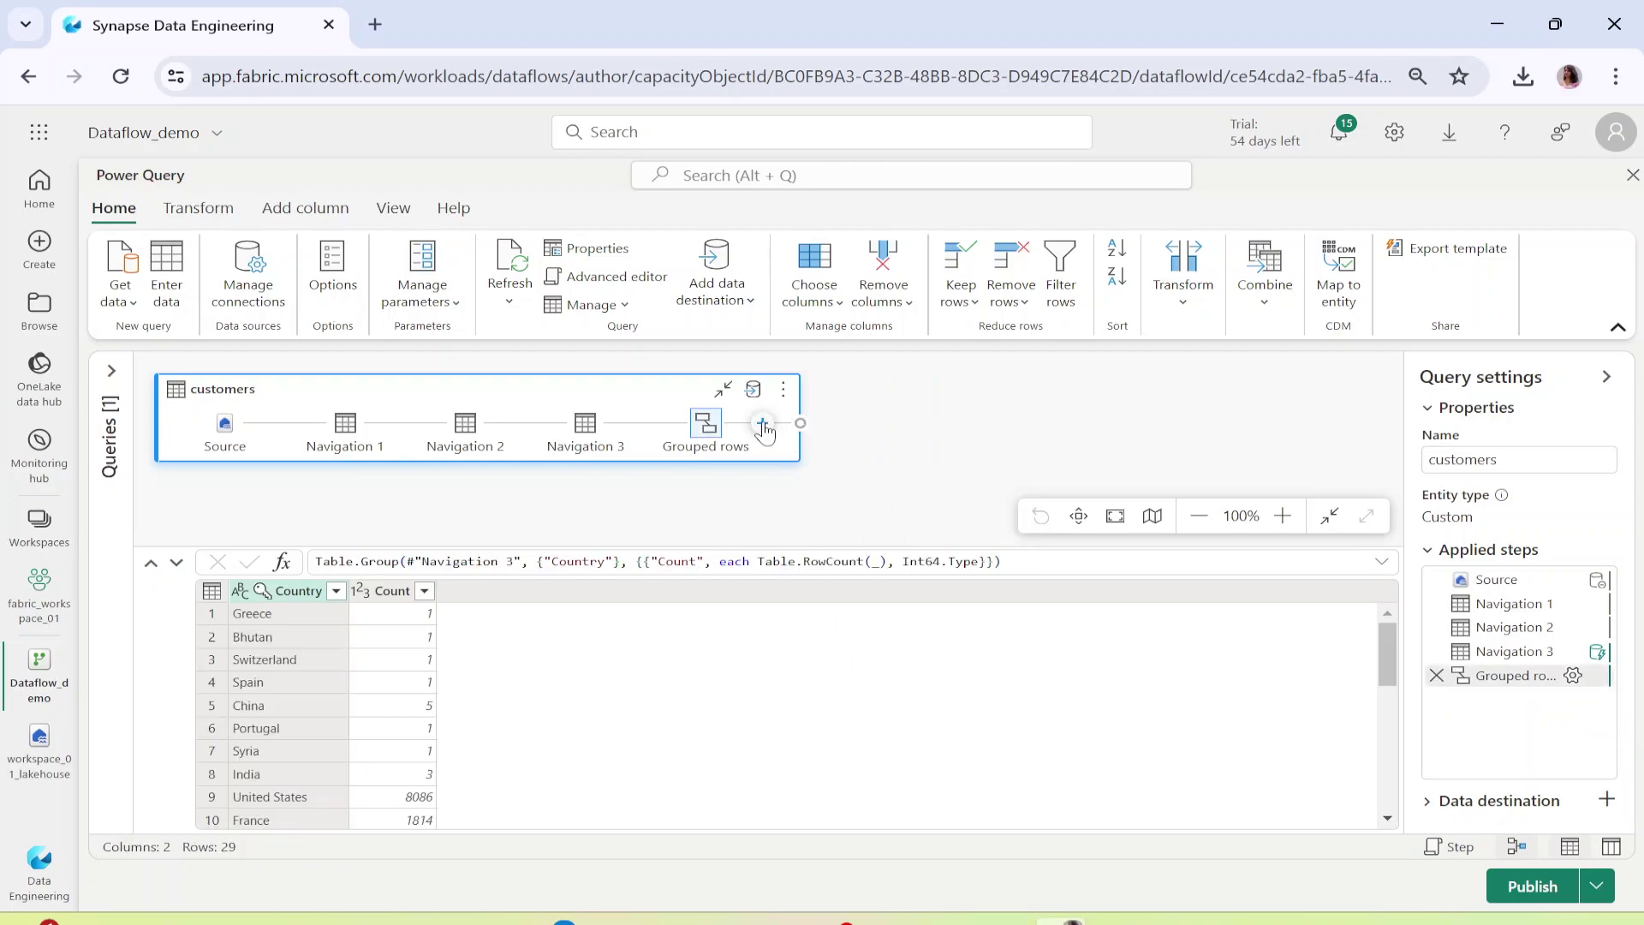
Start a new row filter after the Grouped rows step and base its conditions on the Count column.
click(762, 424)
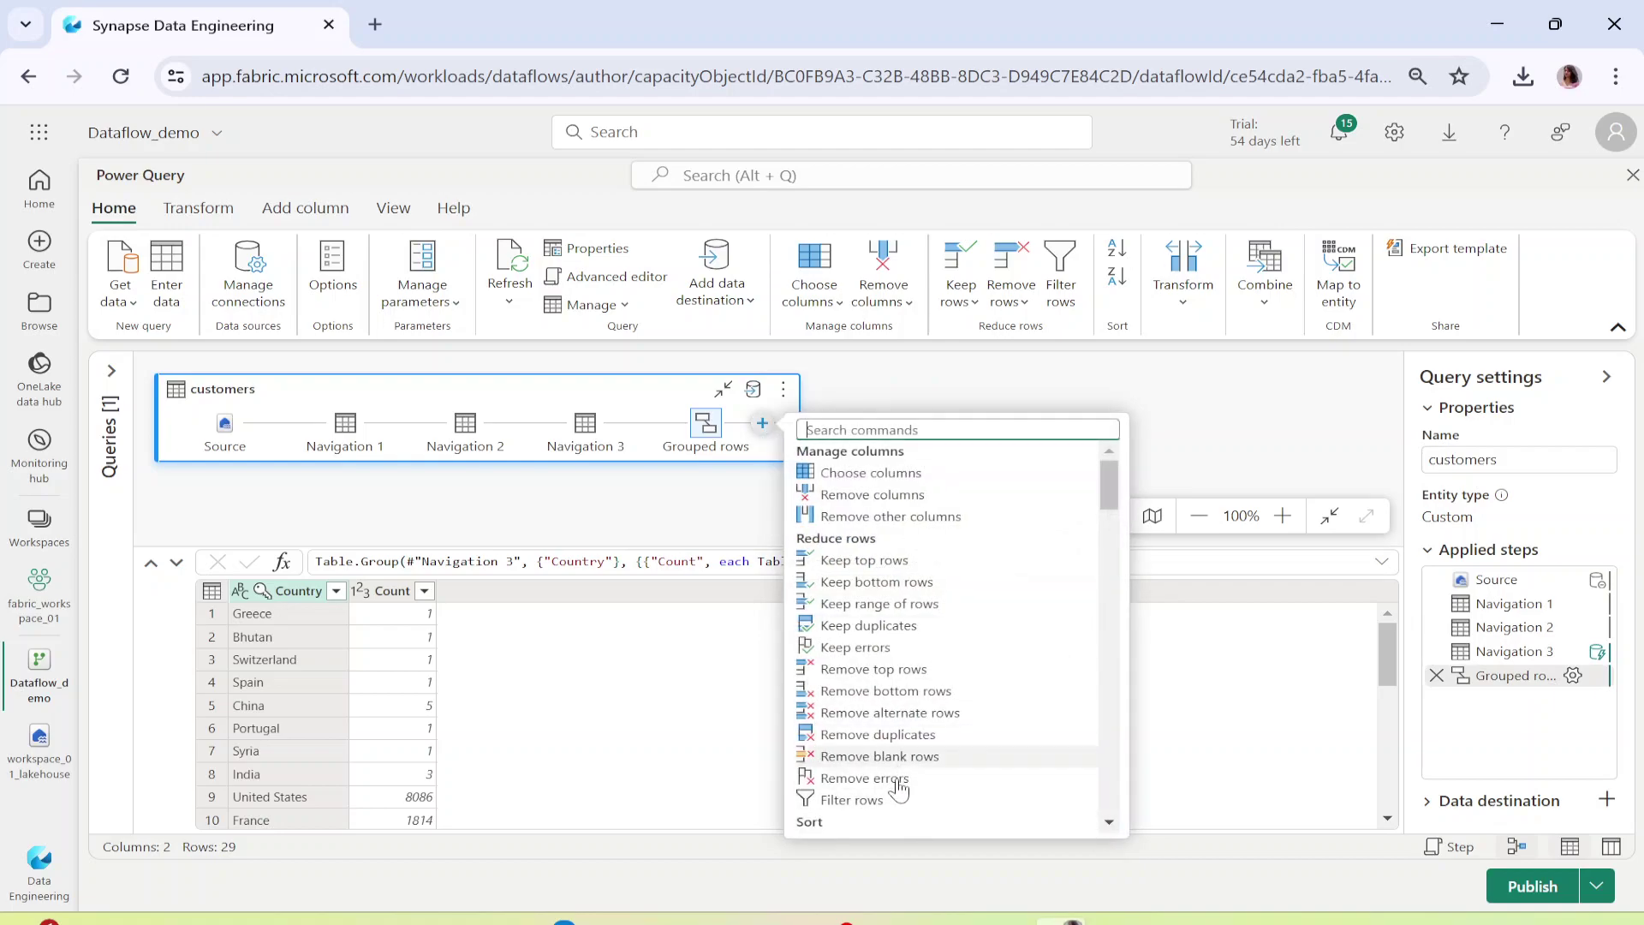
click(856, 800)
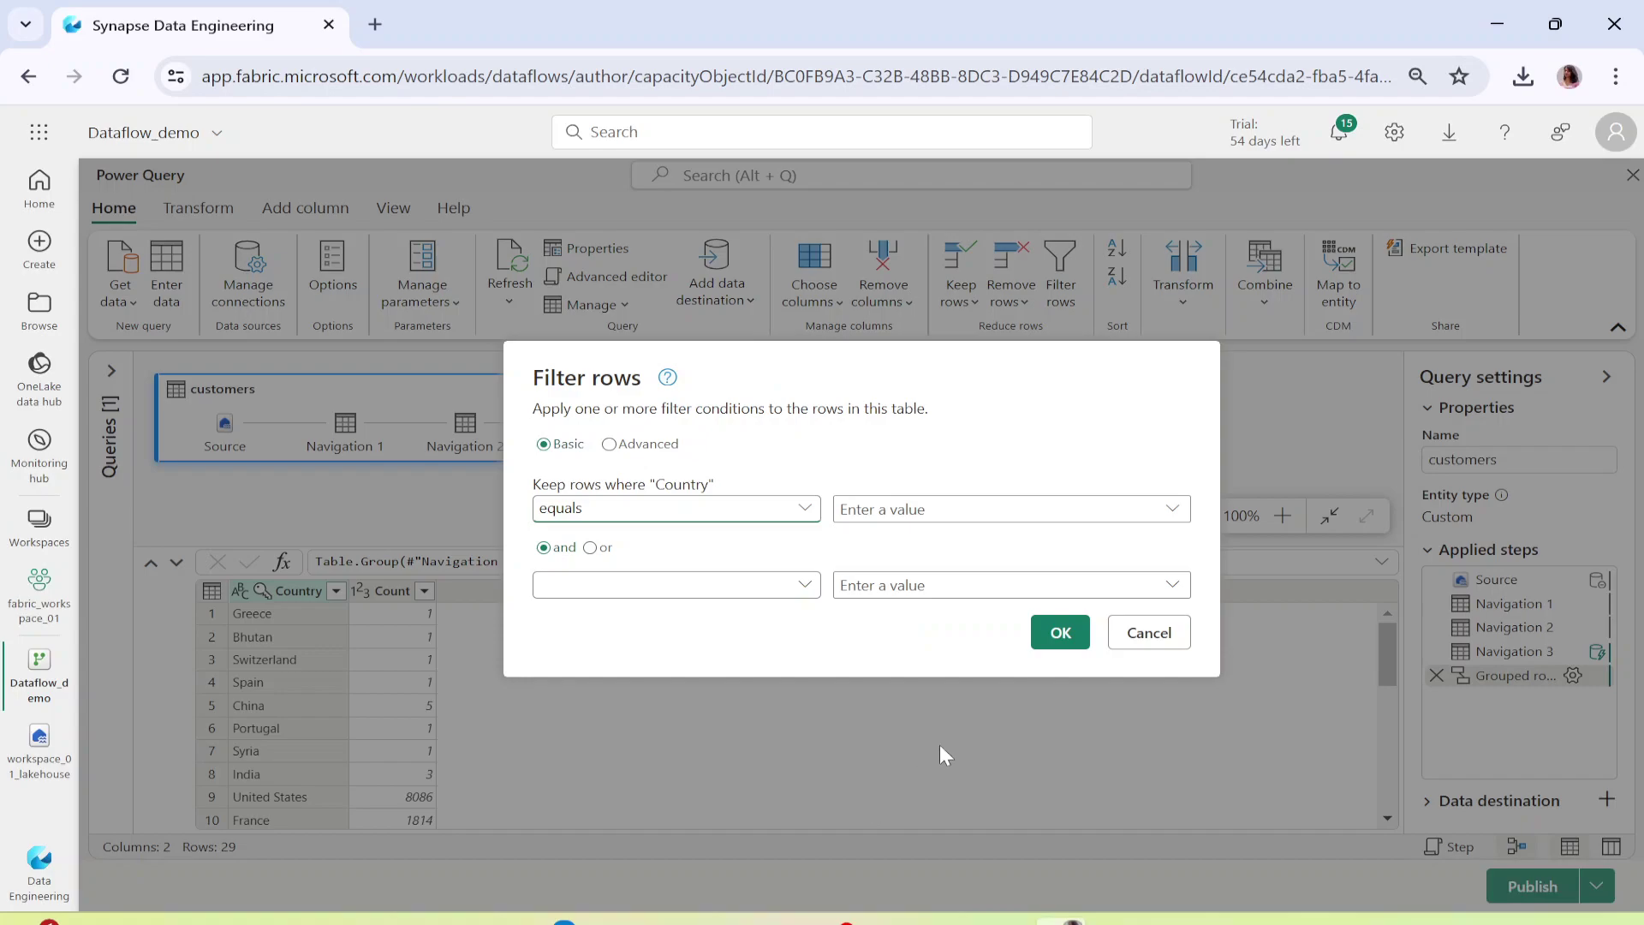
click(655, 445)
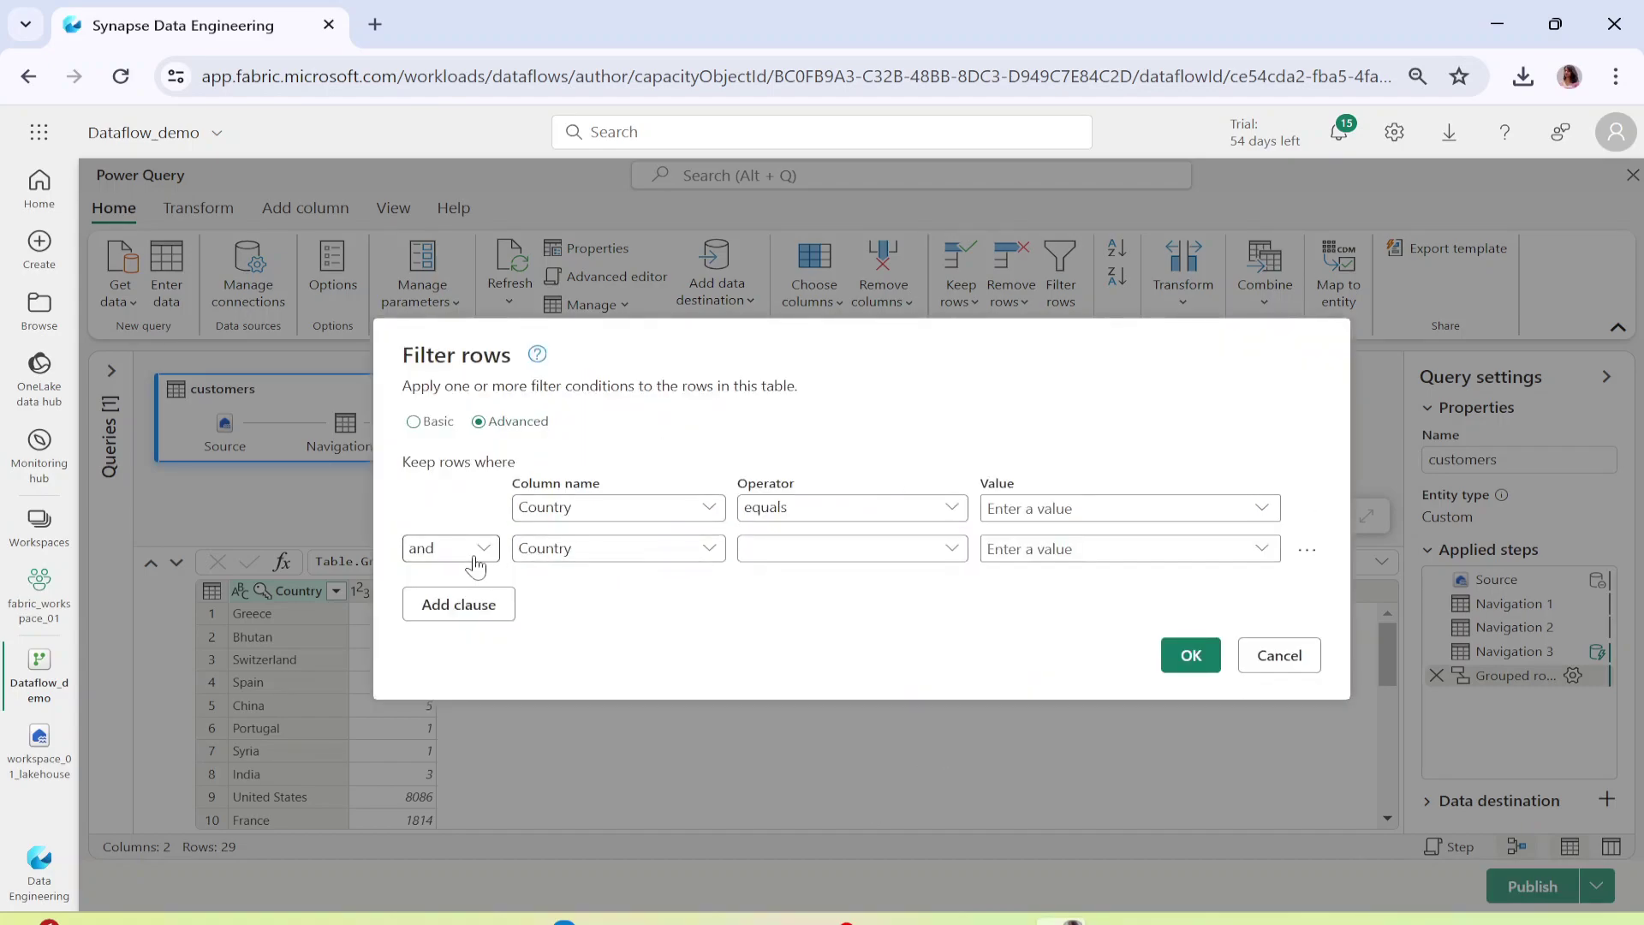
click(413, 421)
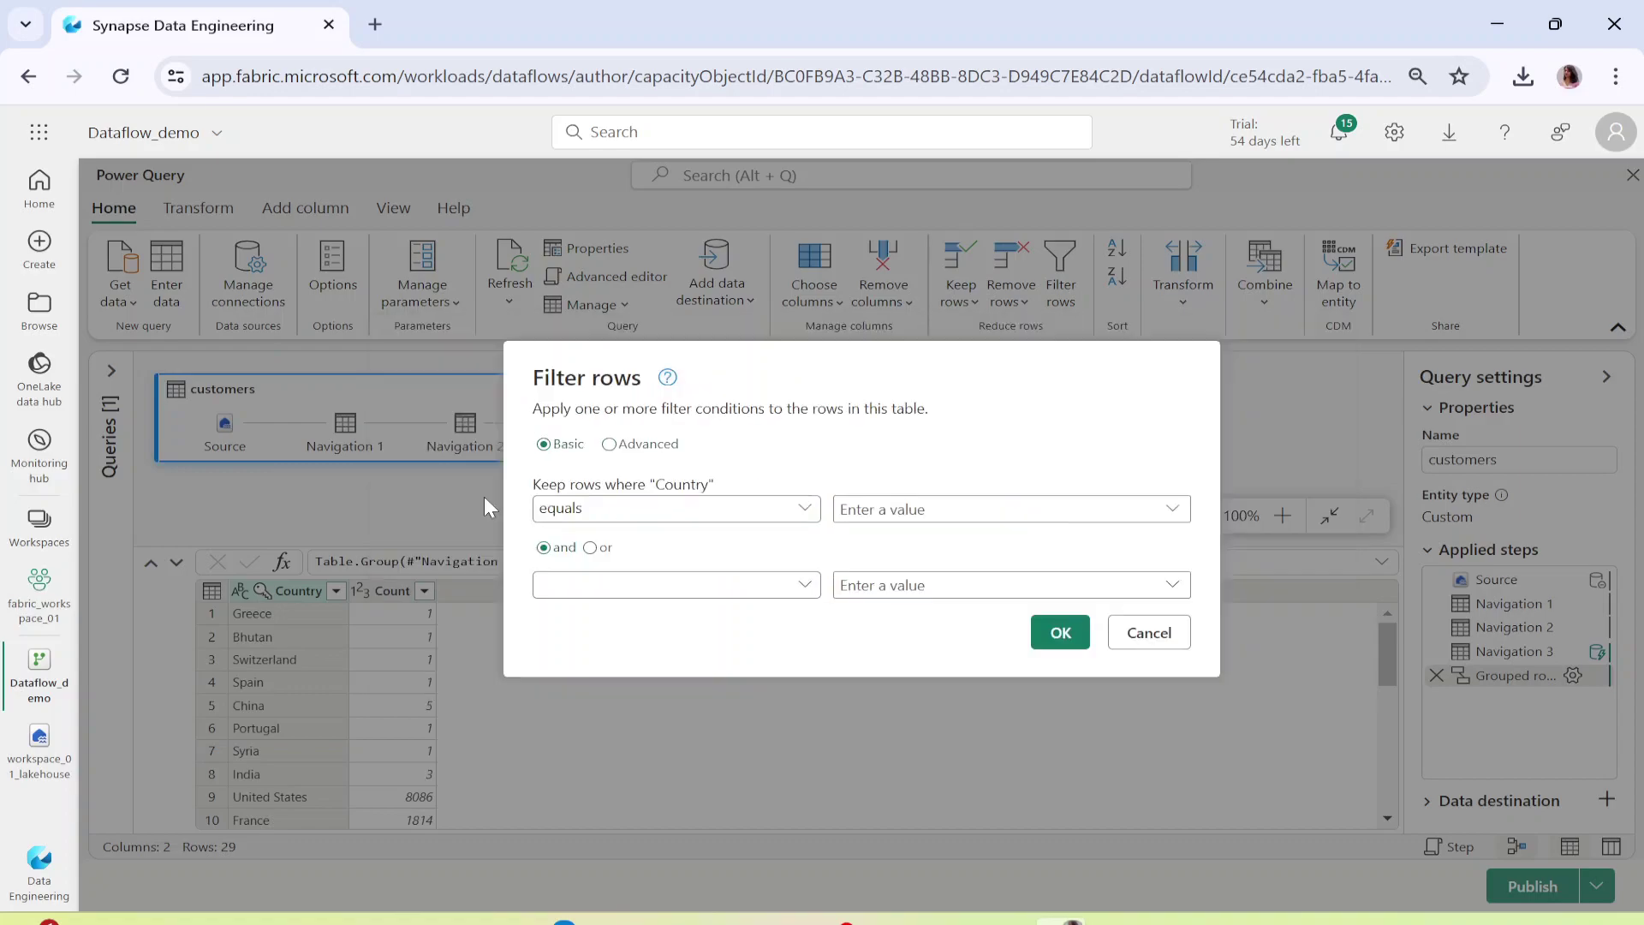
click(800, 510)
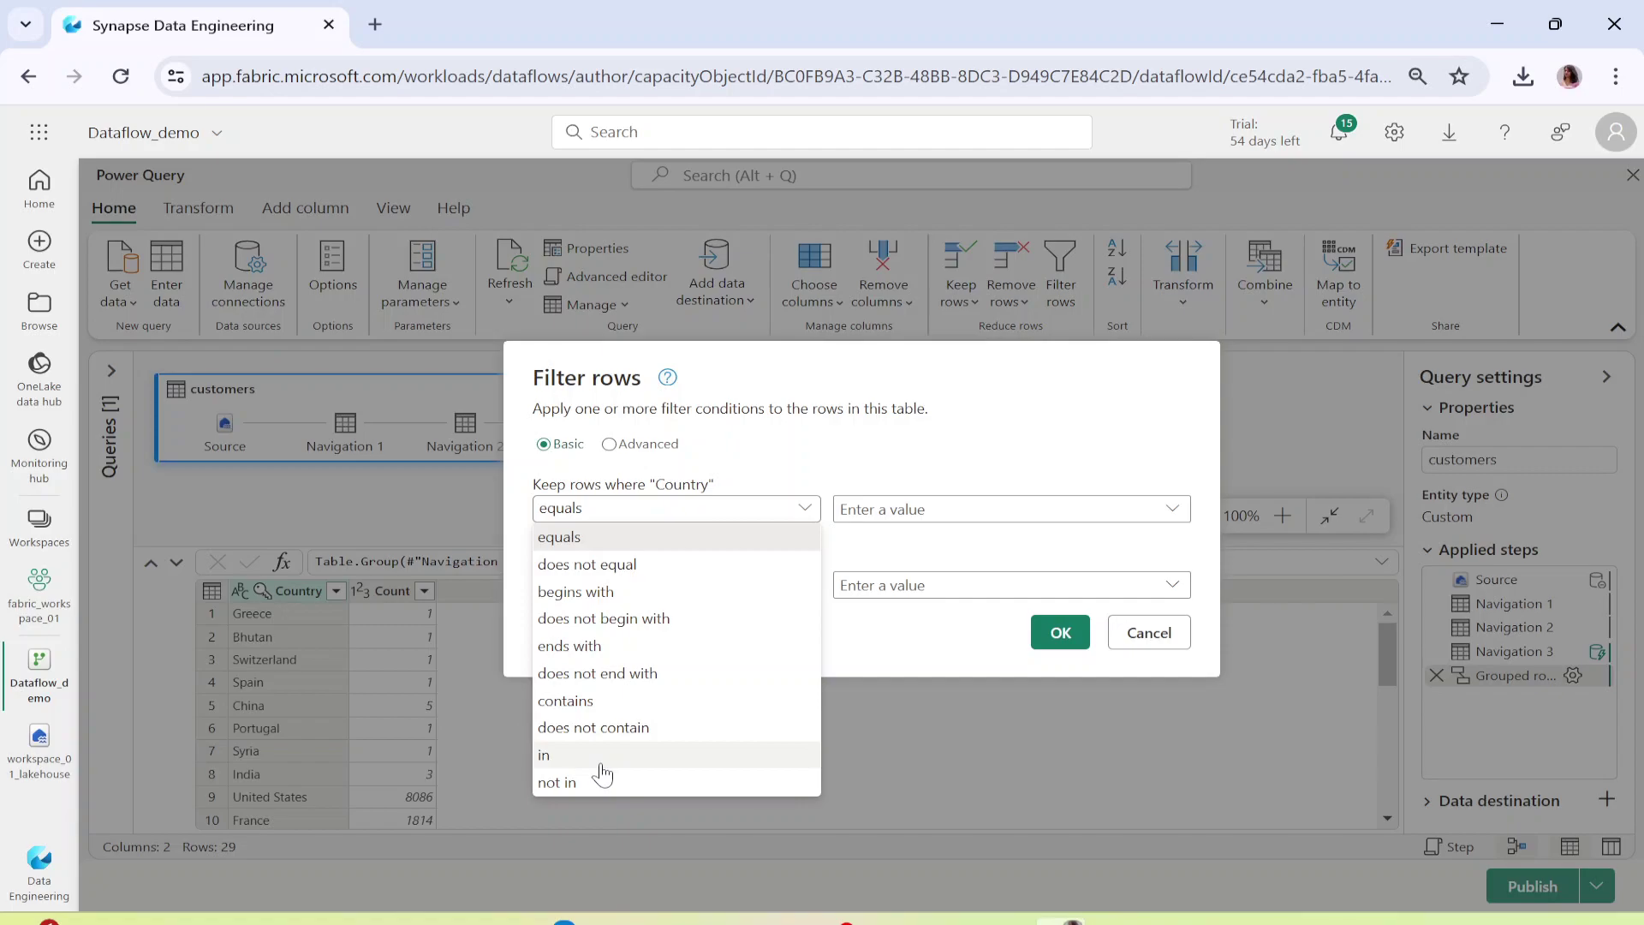
click(809, 473)
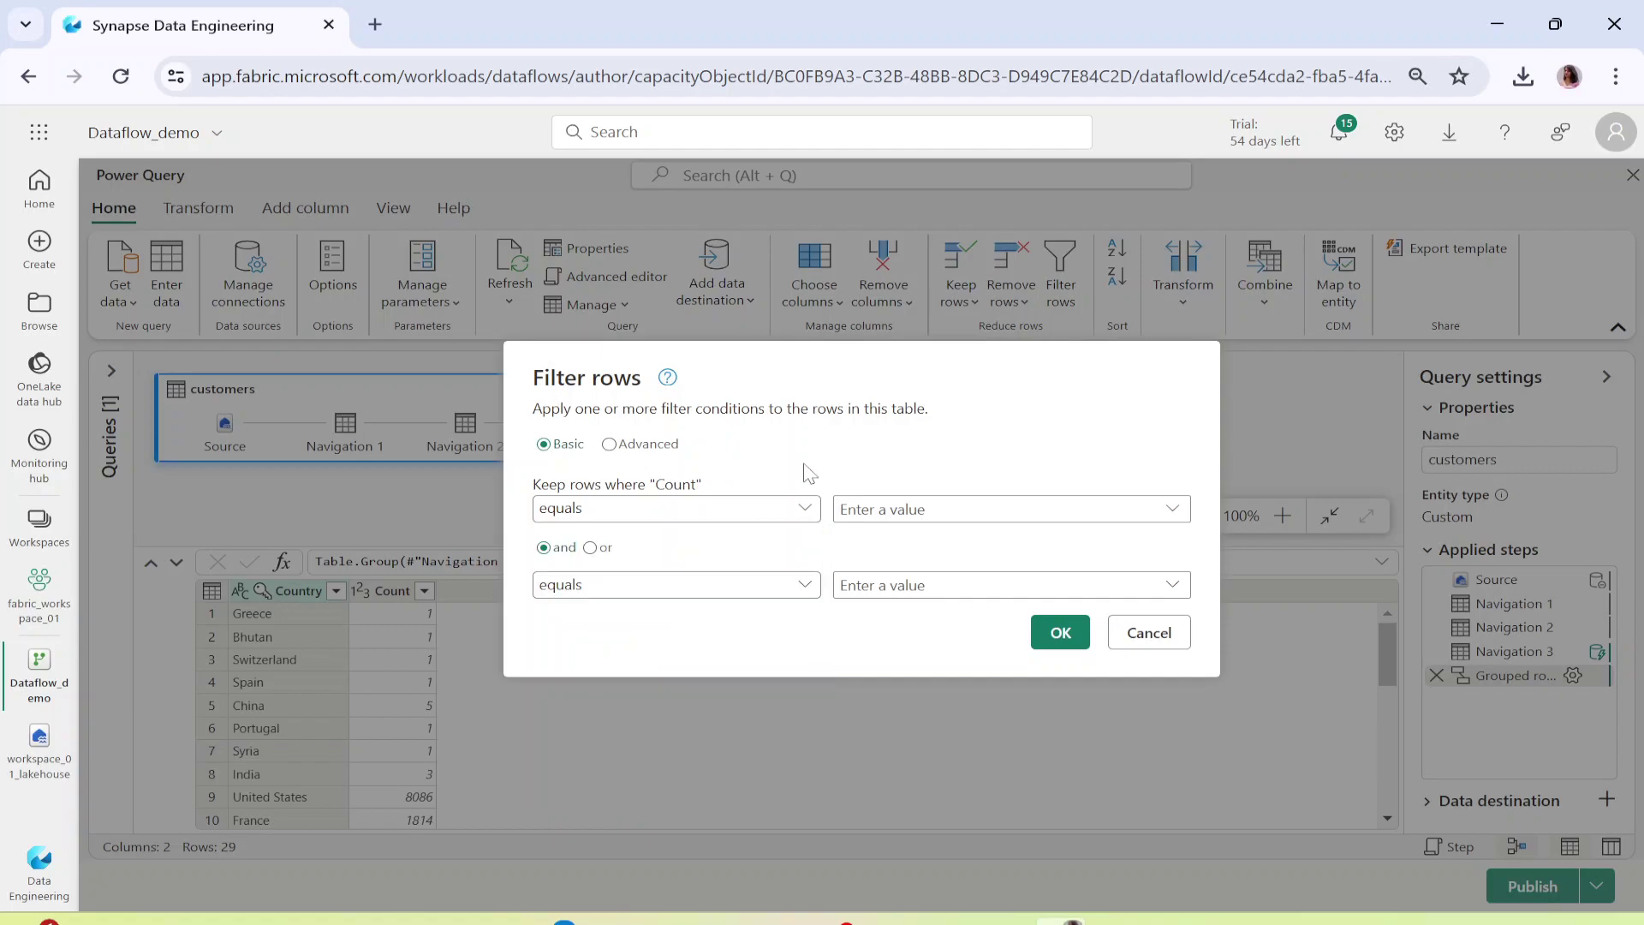
Apply an advanced row filter with two clauses joined by and: Count equals 2, and Count is greater than 2.
click(609, 444)
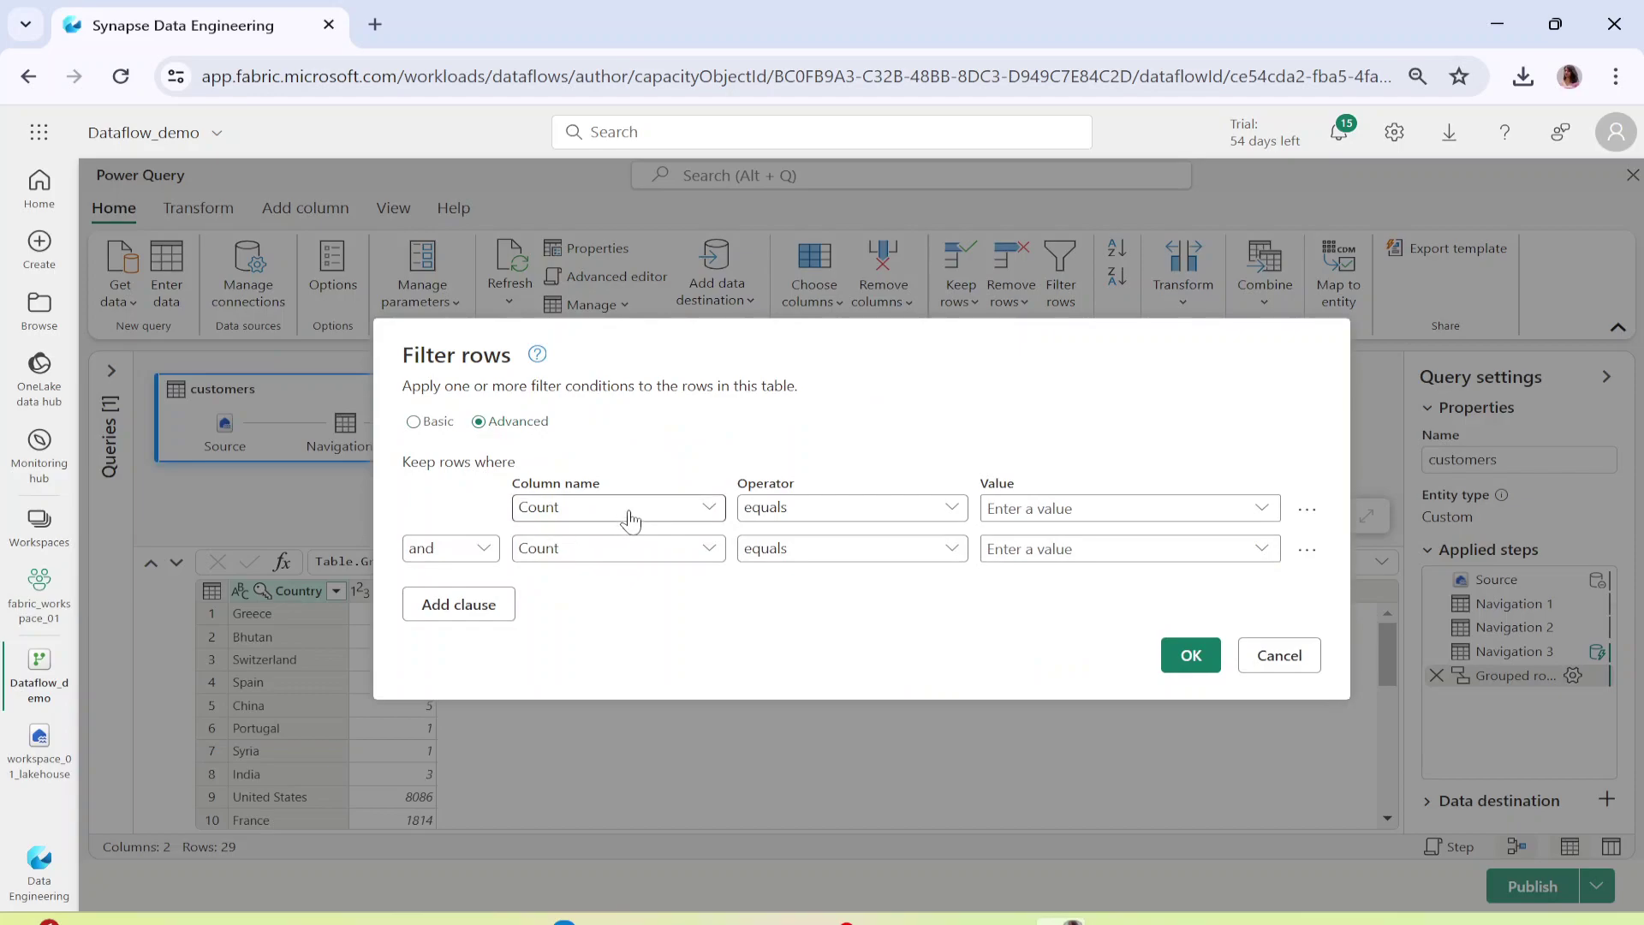
click(991, 510)
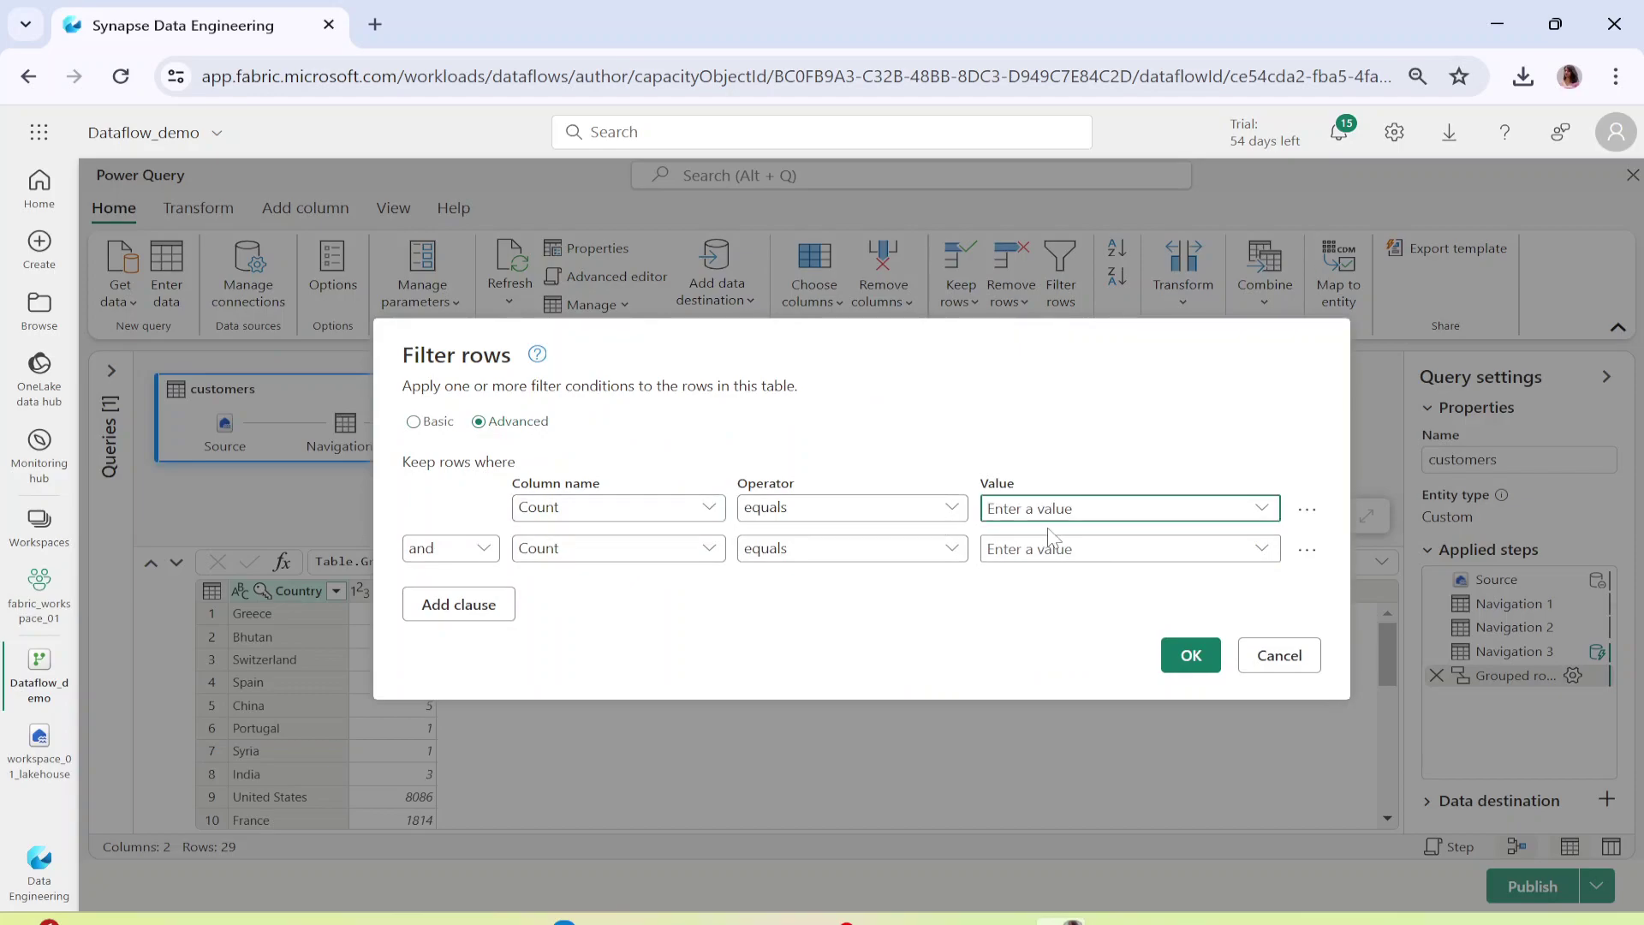
text(2)
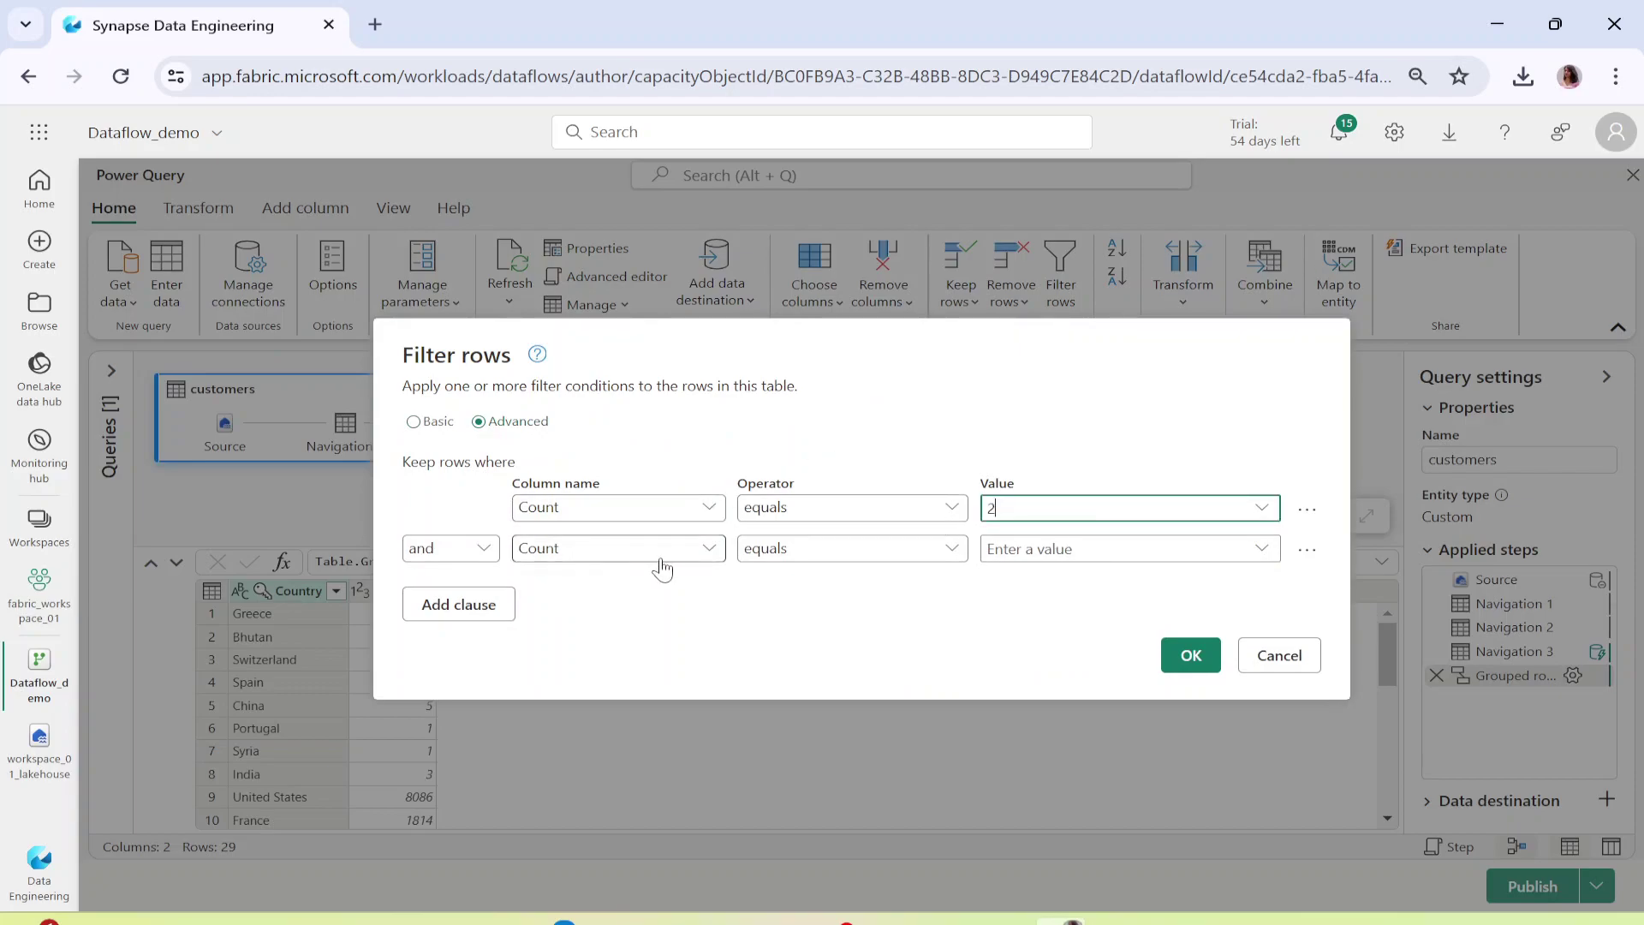
click(890, 551)
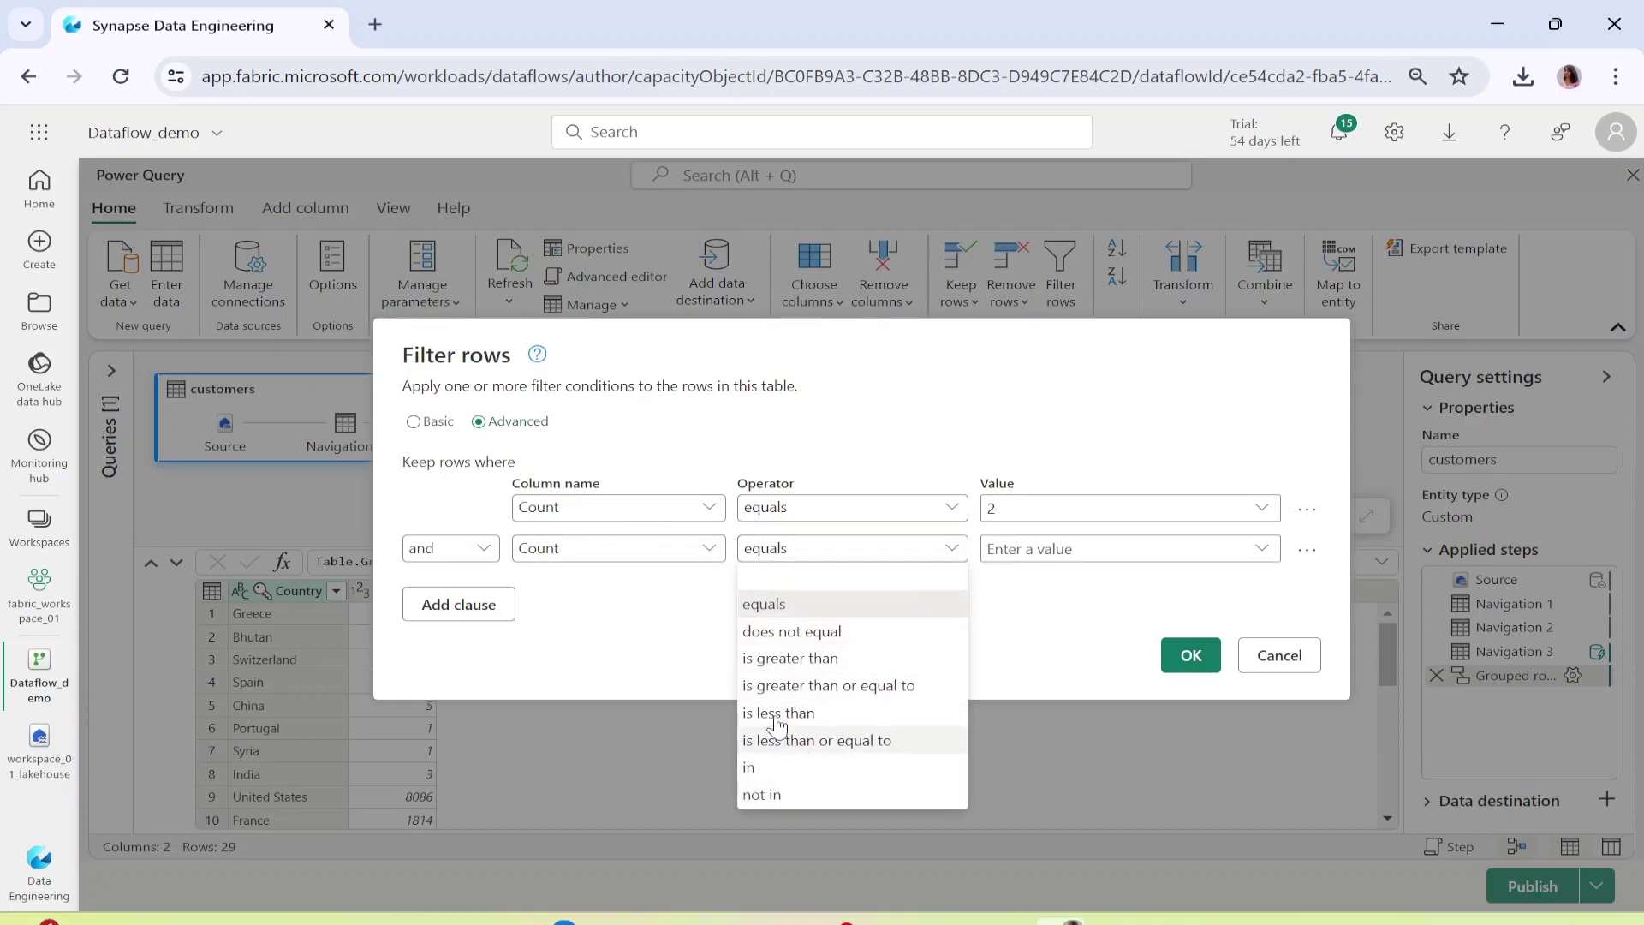
click(809, 661)
click(1089, 539)
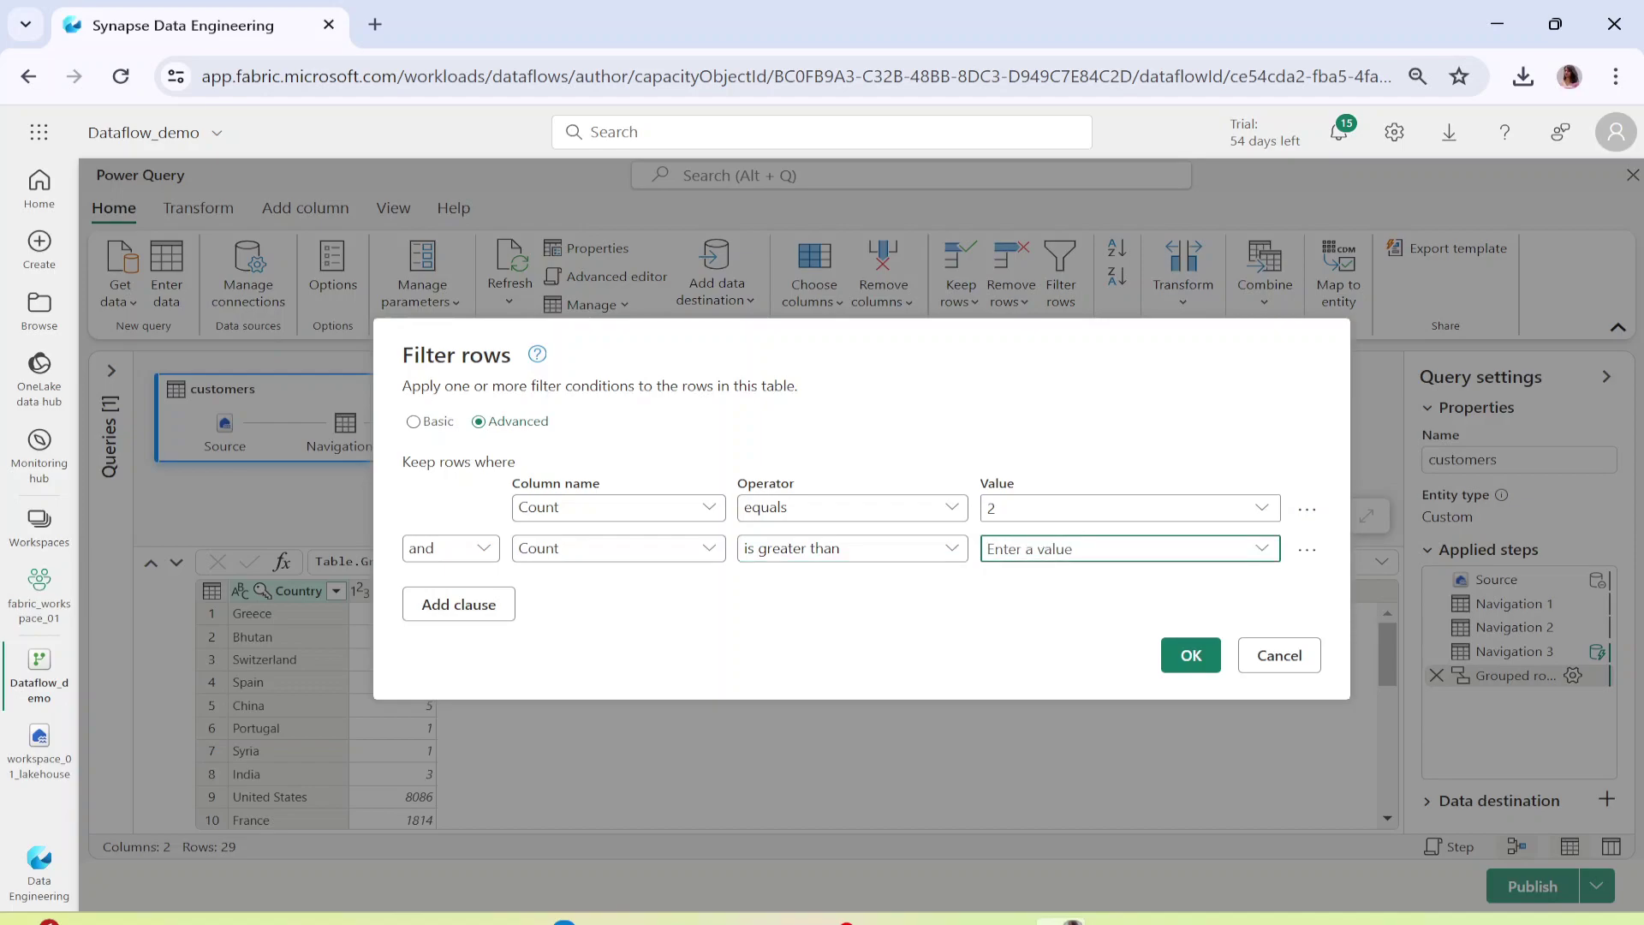
text(2)
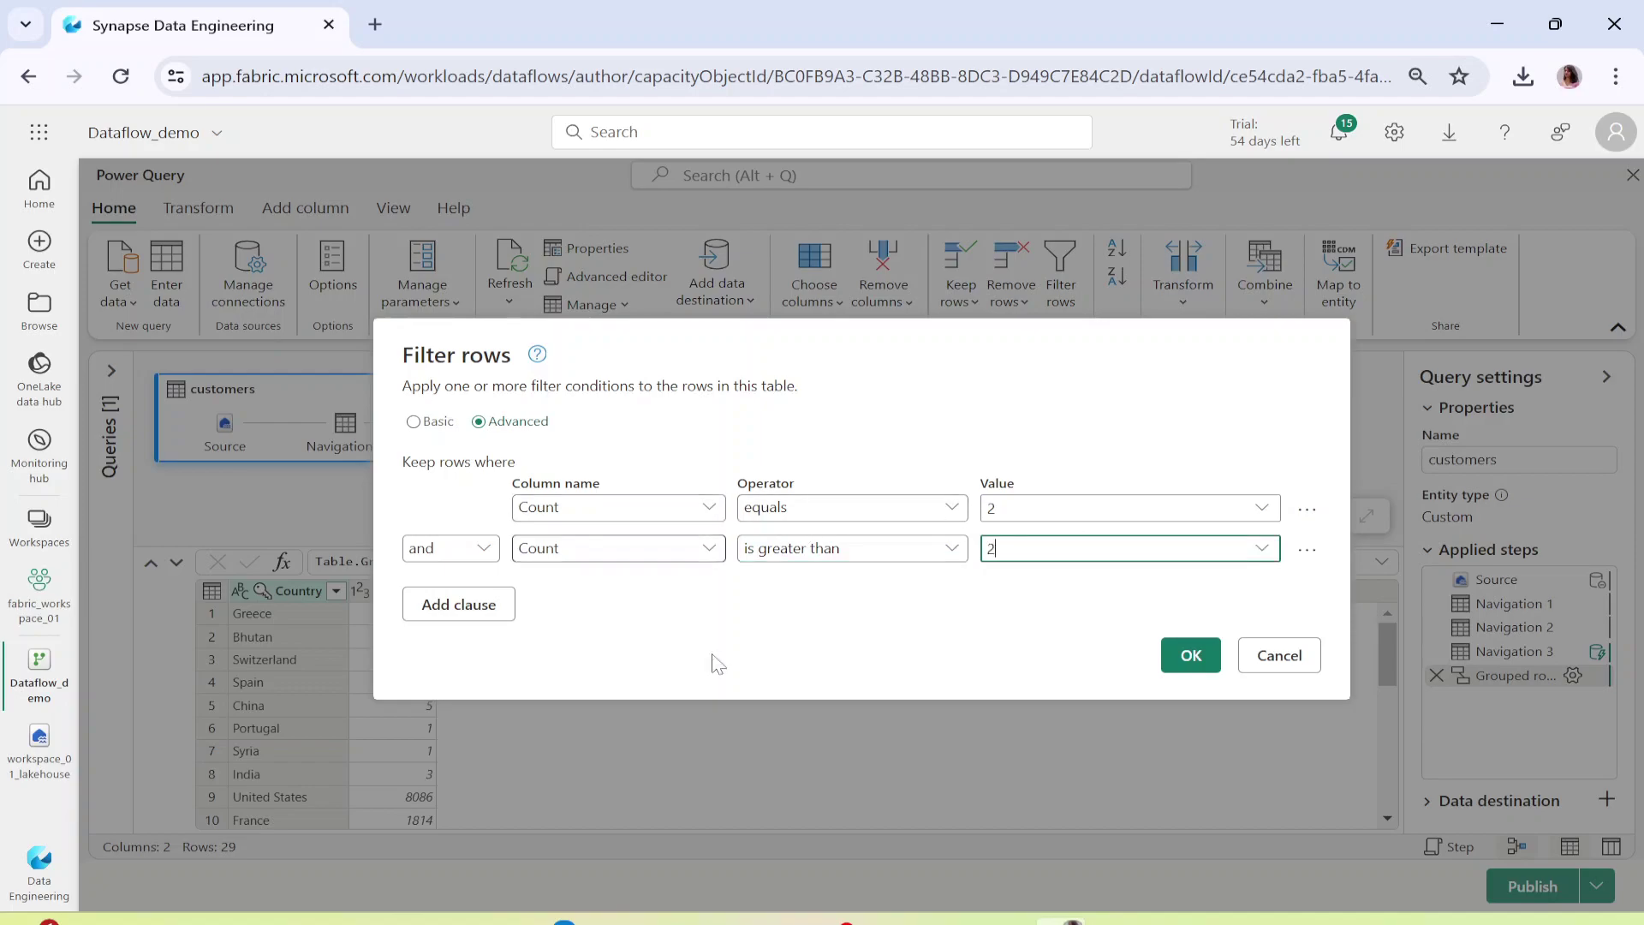
click(1193, 656)
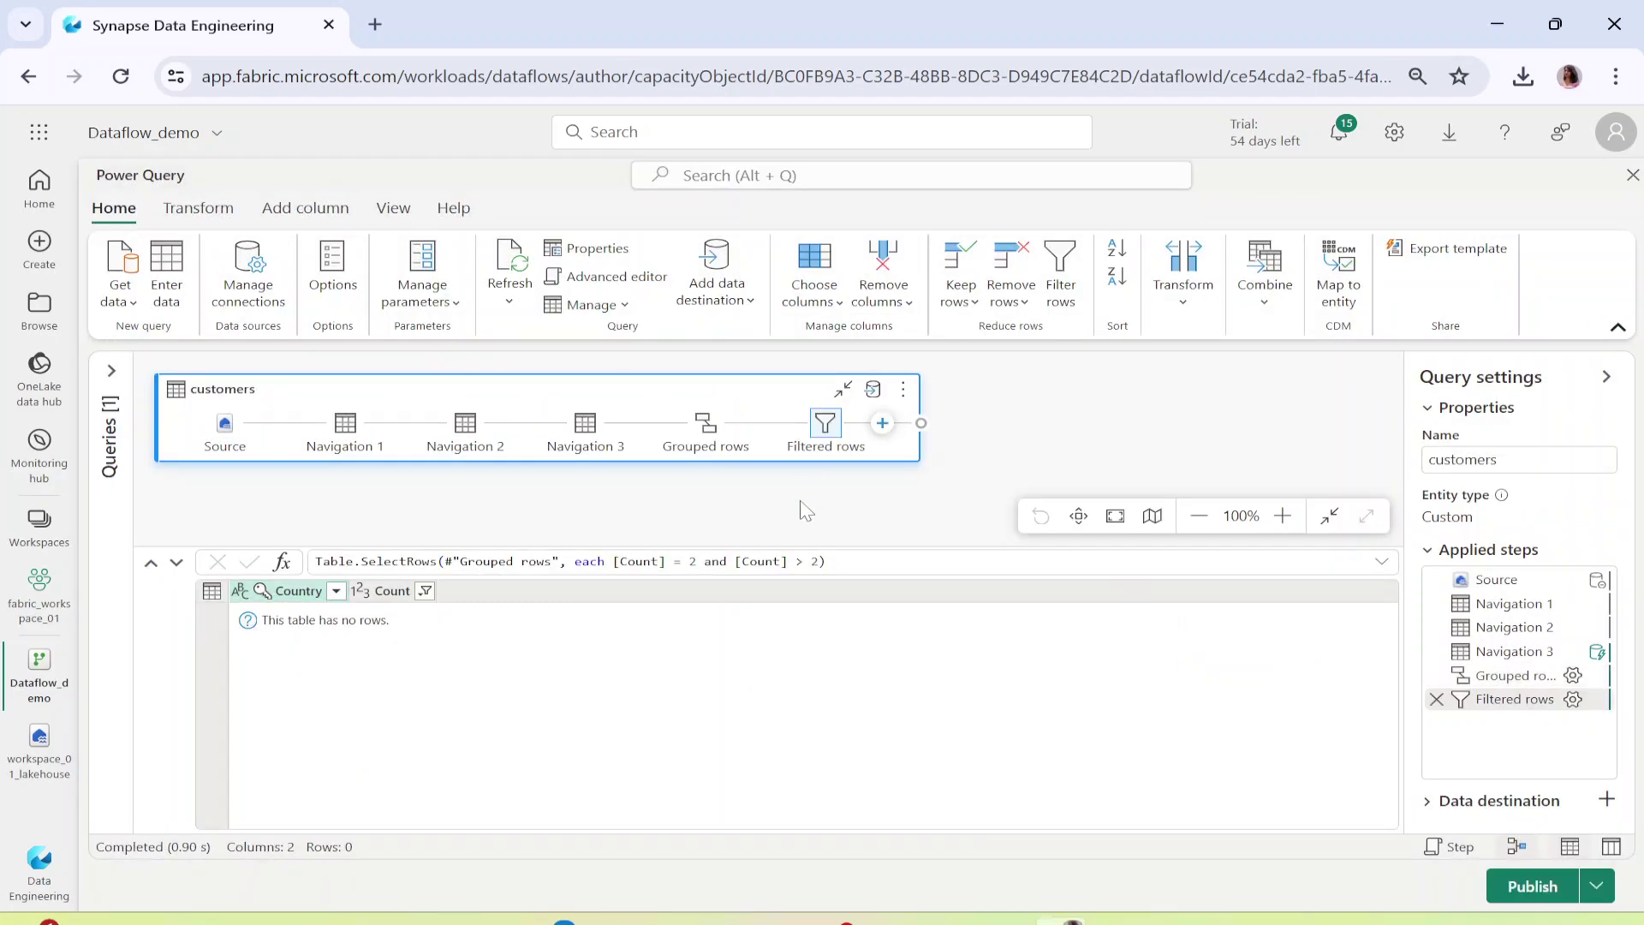
Edit the Filtered rows step so that its two Count conditions are joined by or.
double_click(824, 431)
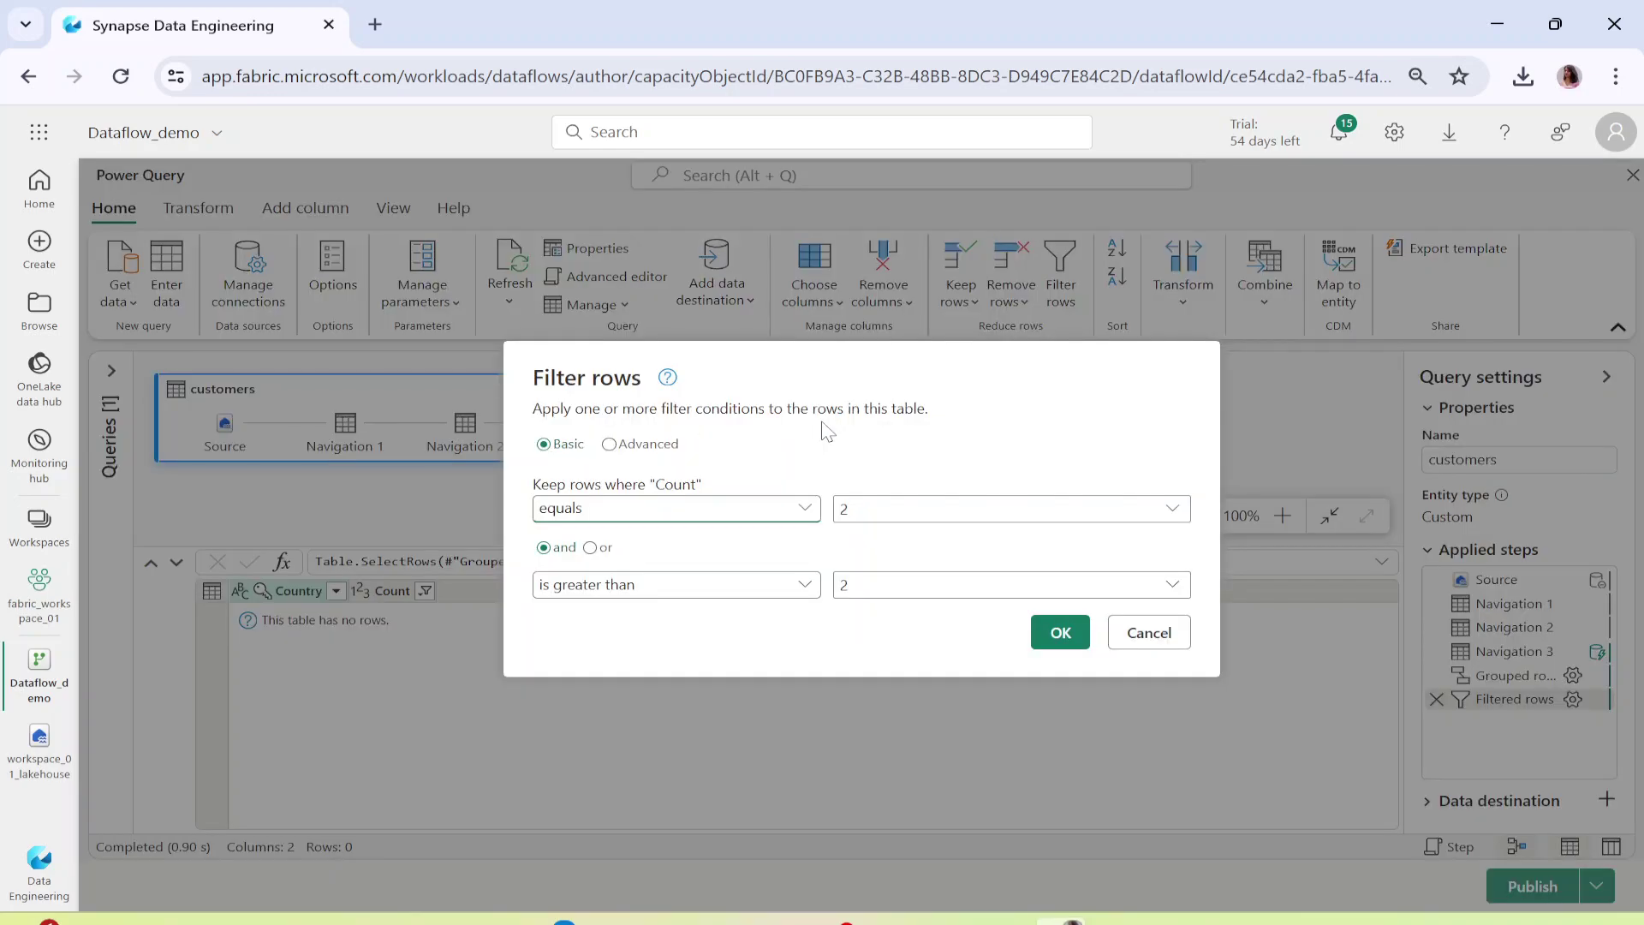
click(589, 547)
click(1062, 655)
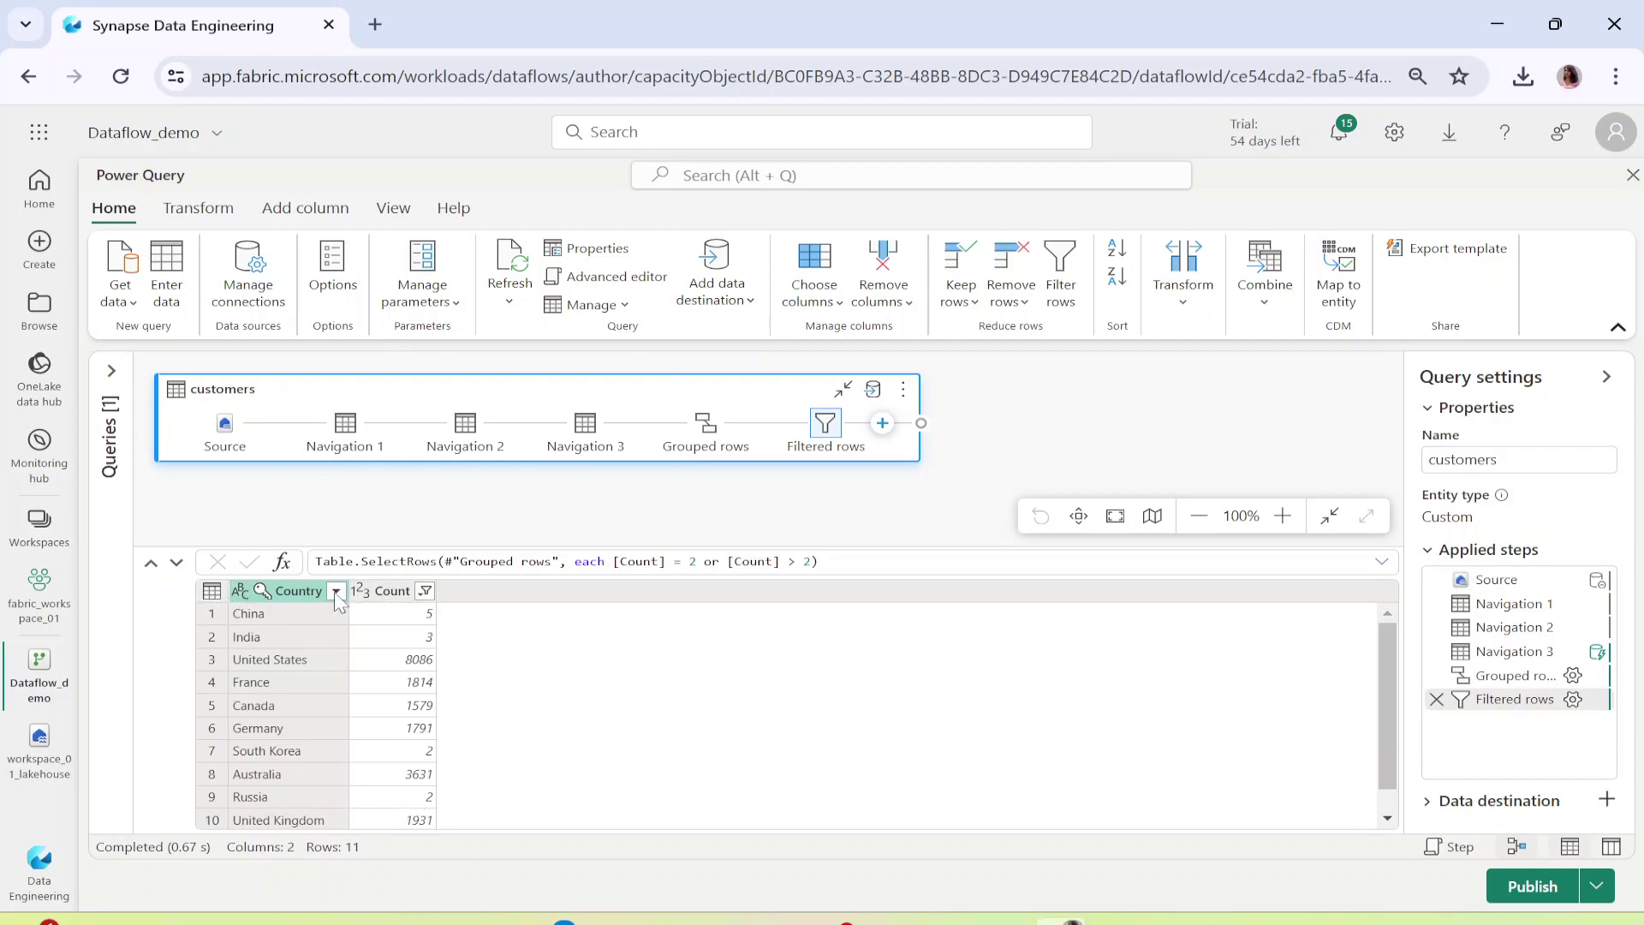
Add a Lakehouse data destination to the customers query using the Lakehouse (none) connection.
click(749, 300)
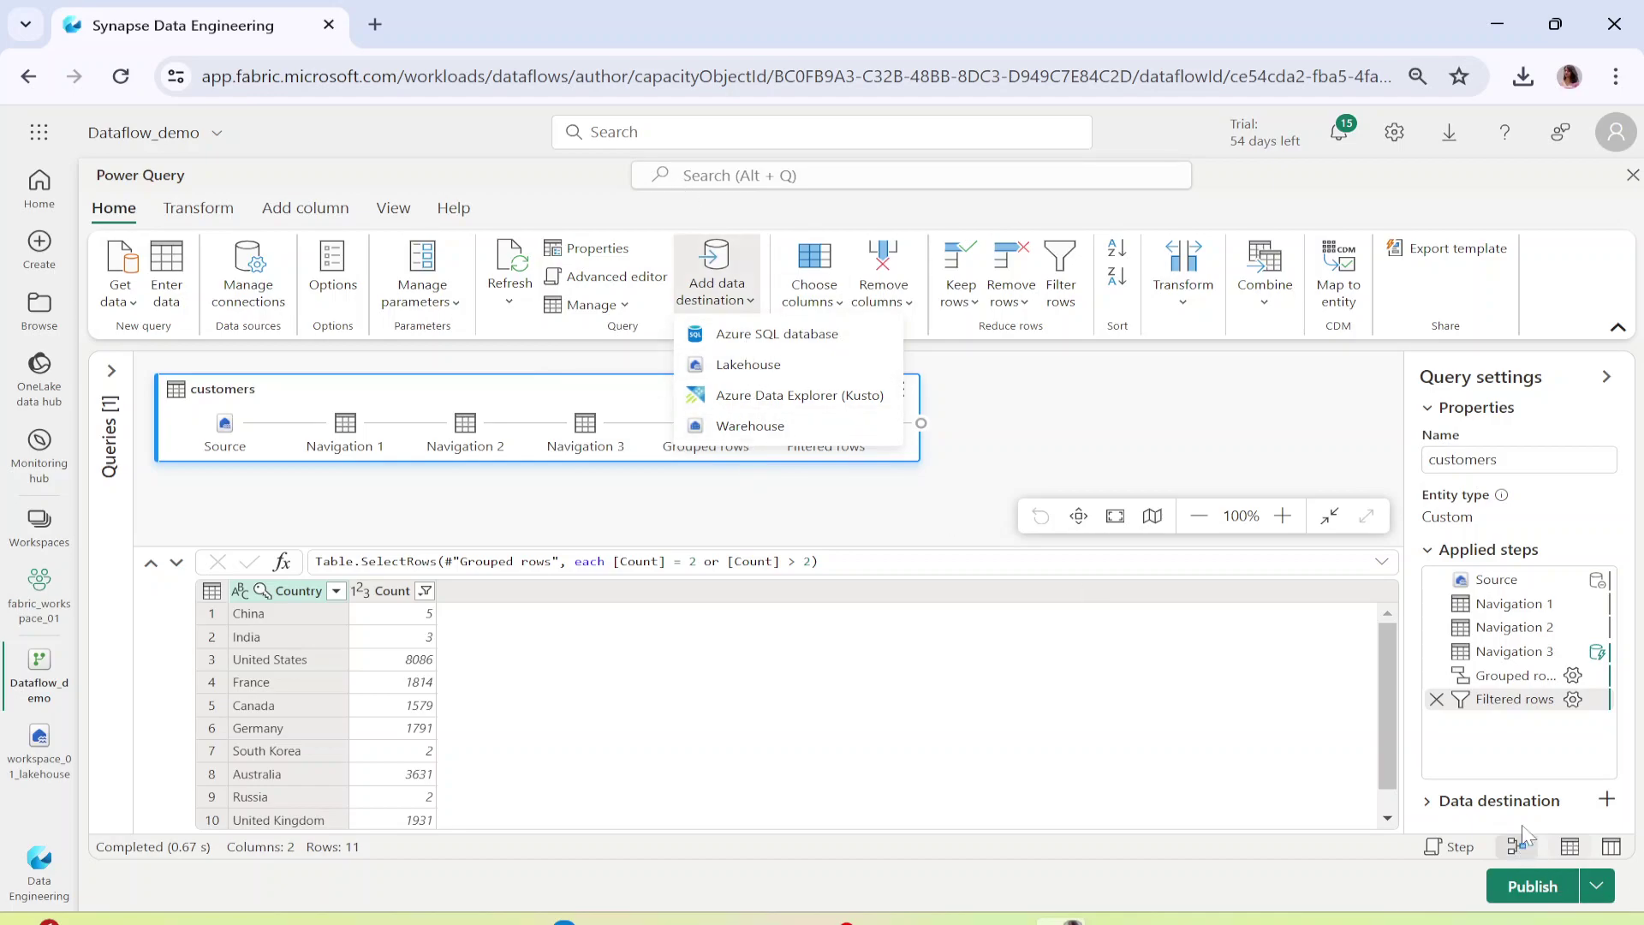
click(1460, 803)
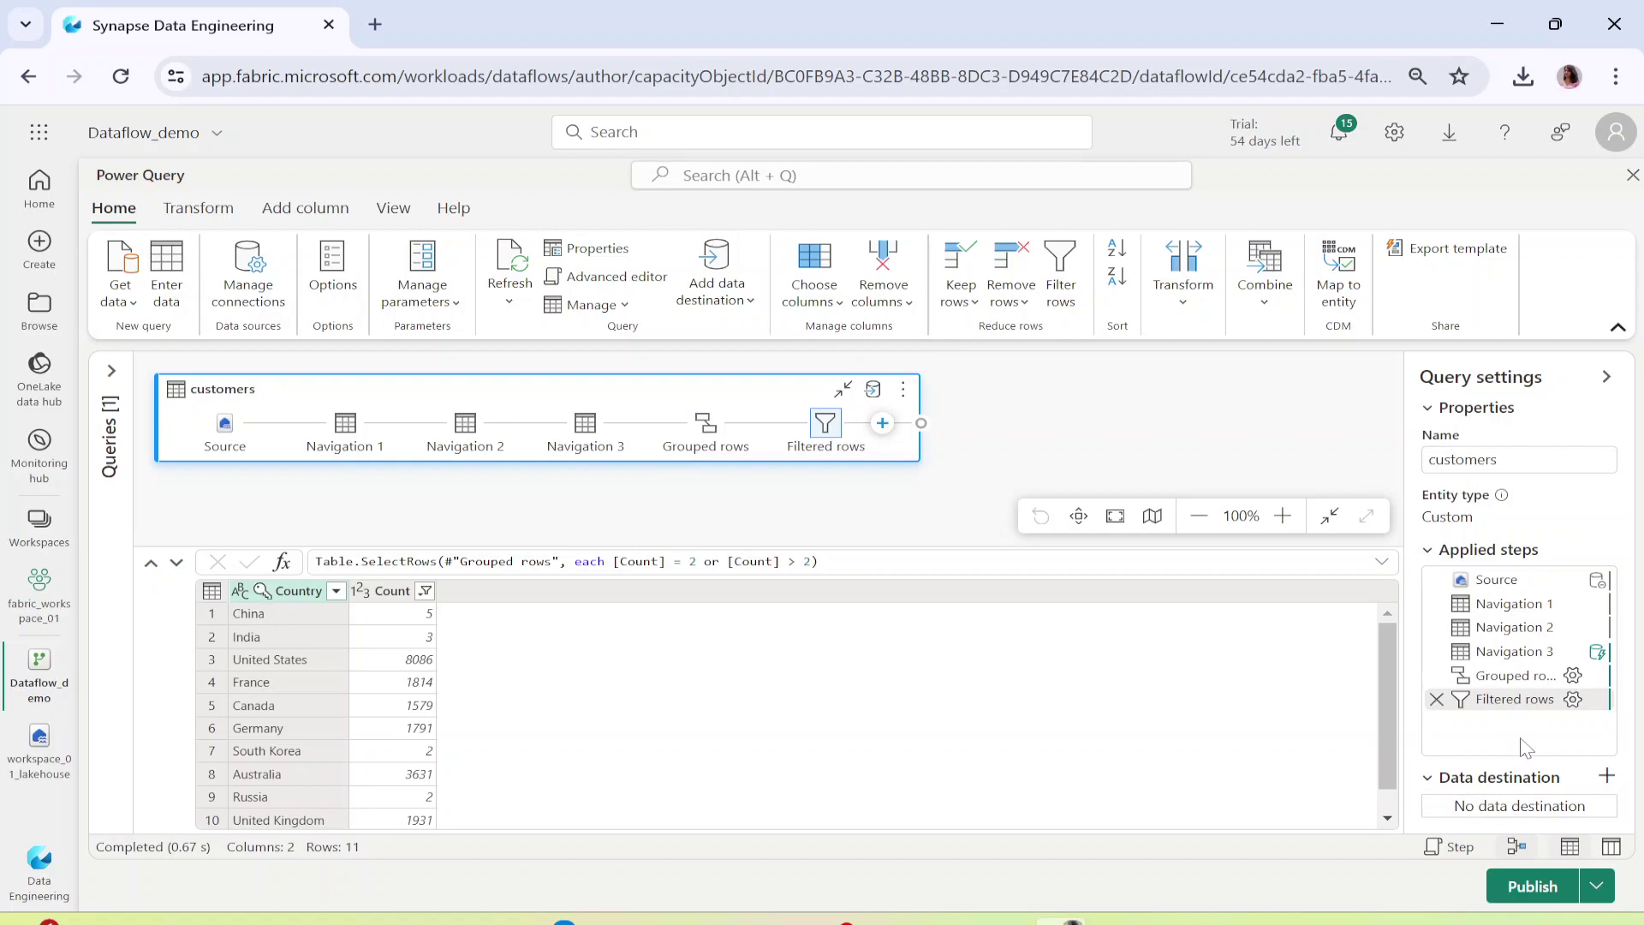
click(748, 304)
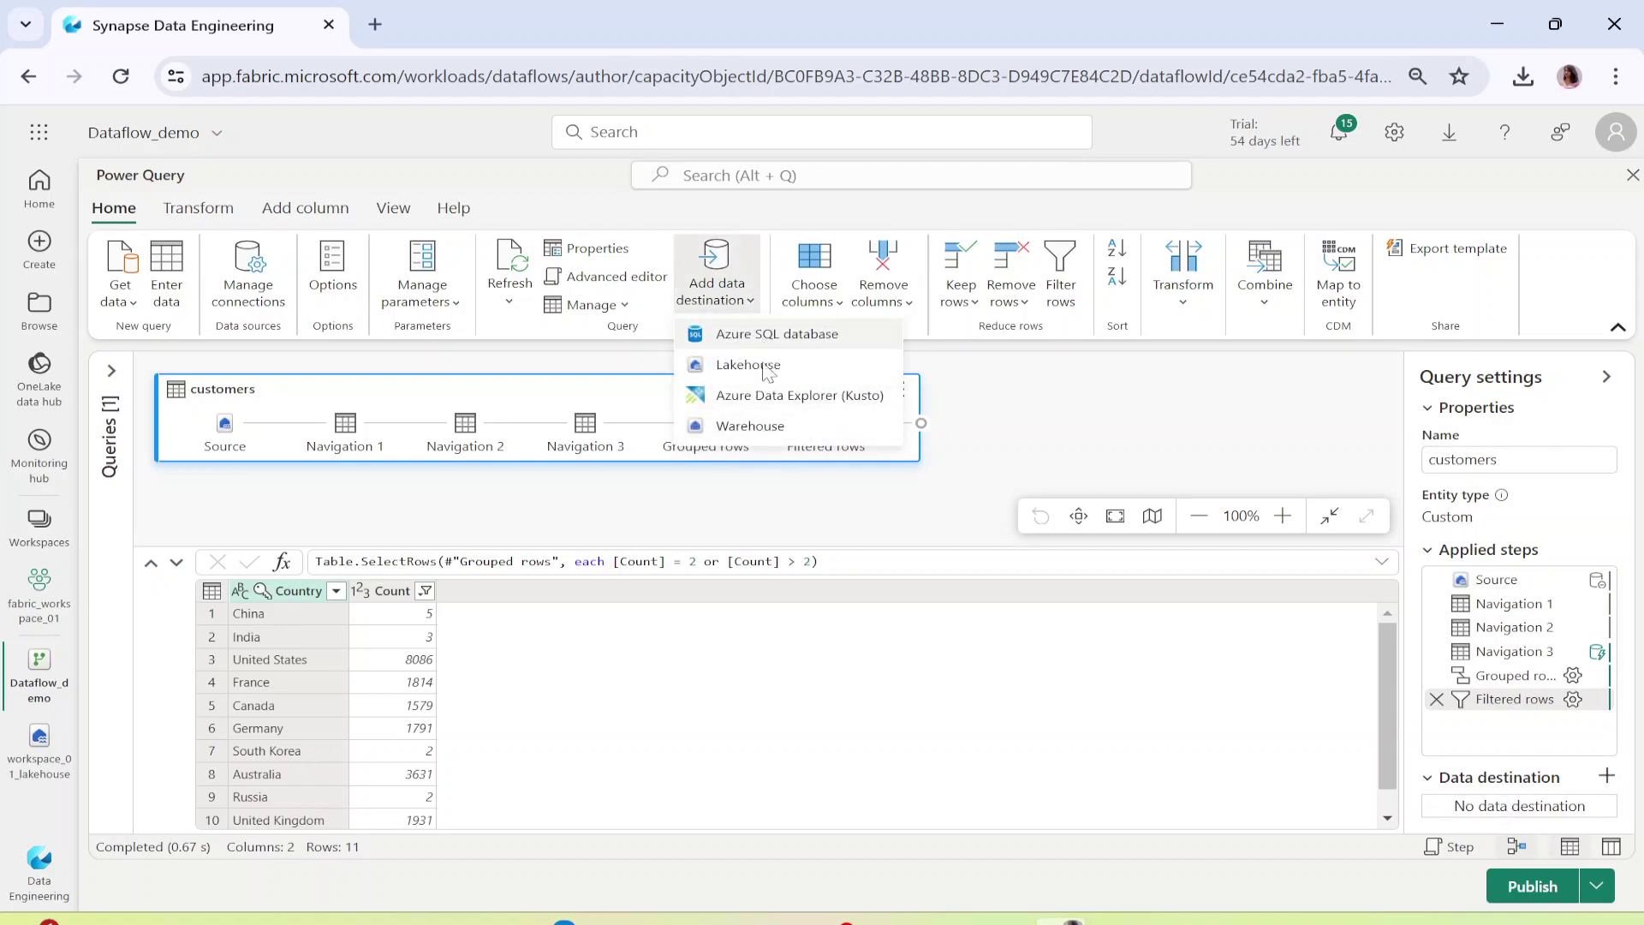
click(764, 368)
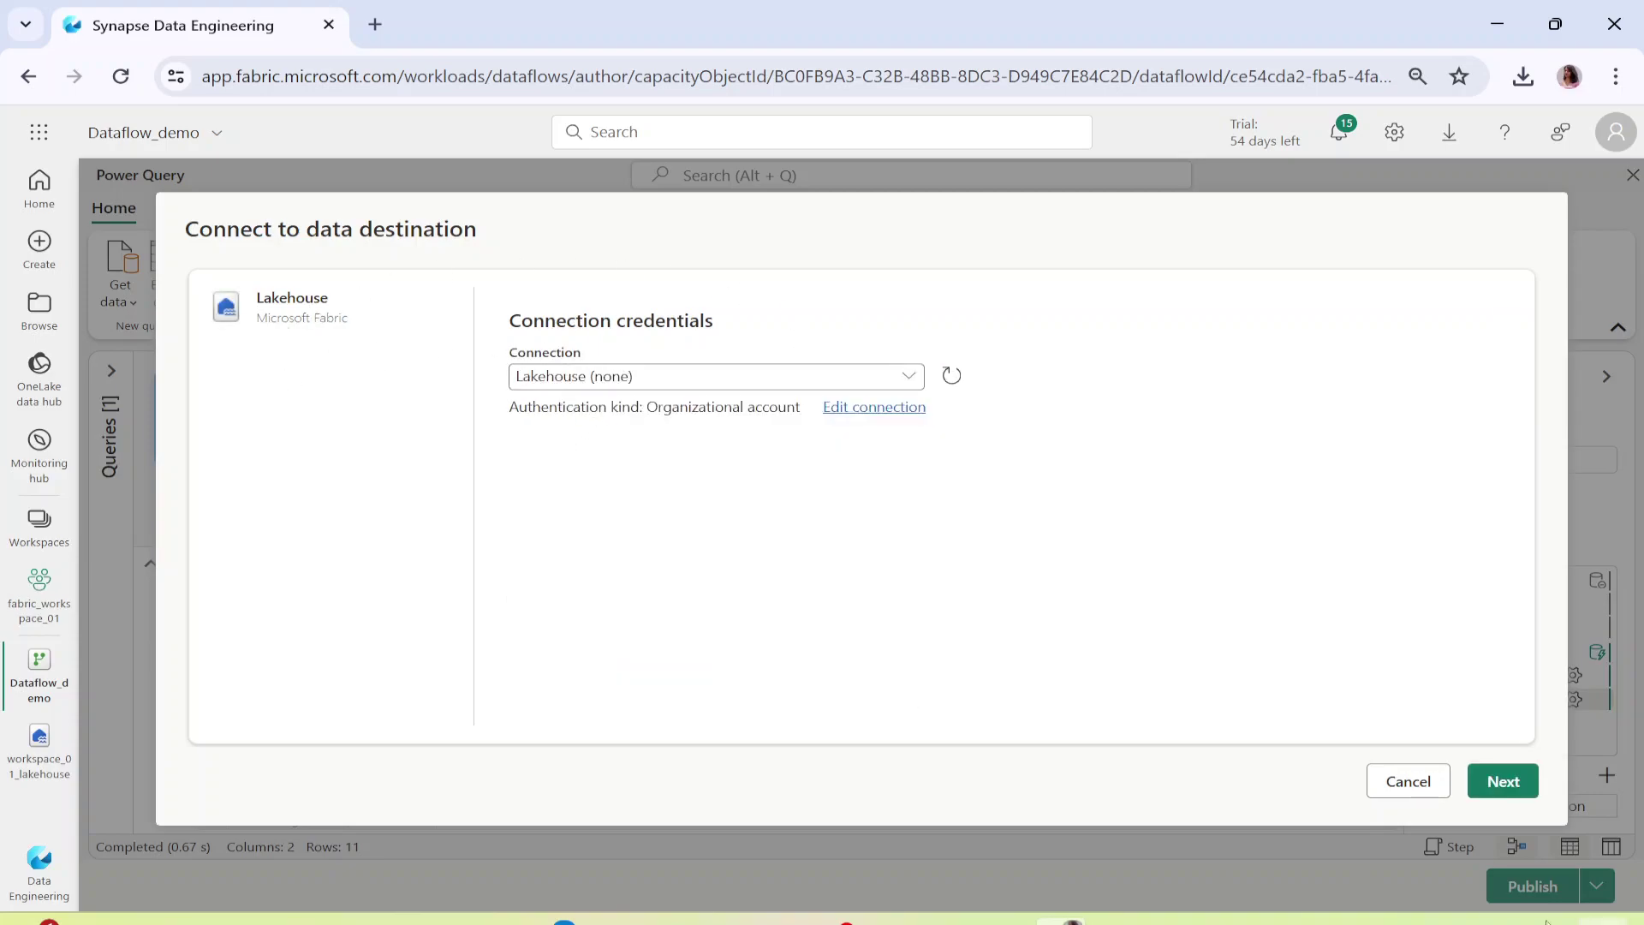
click(1498, 782)
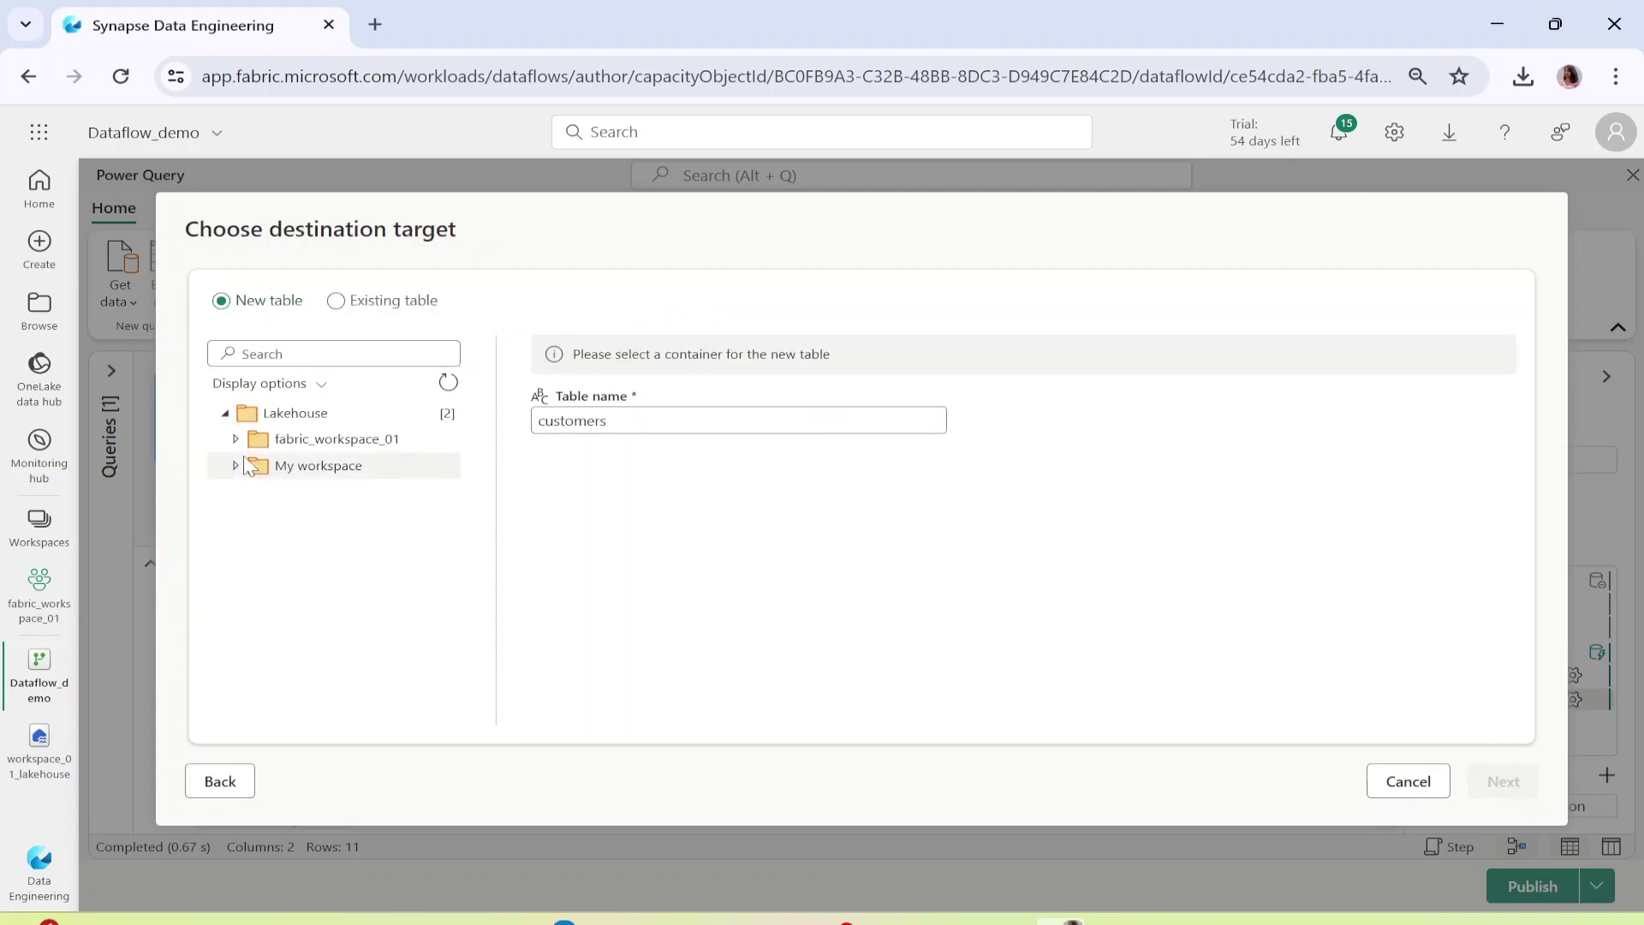
Choose workspace_01_lakehouse in fabric_workspace_01 as the container for the new destination table.
click(237, 439)
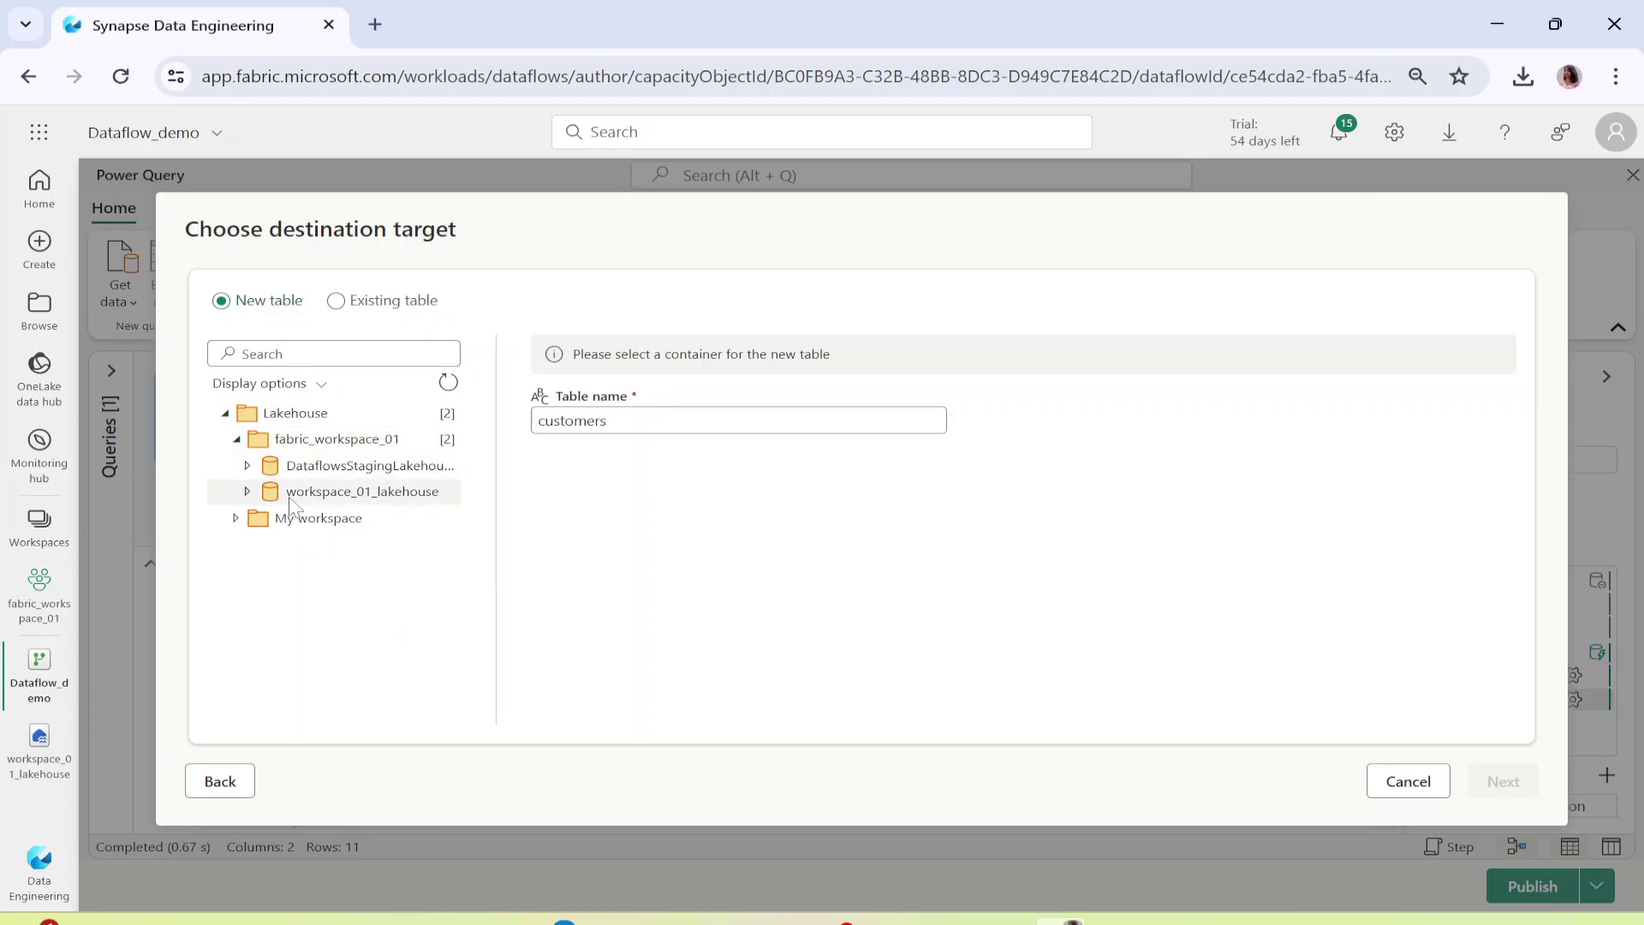
click(289, 498)
click(248, 491)
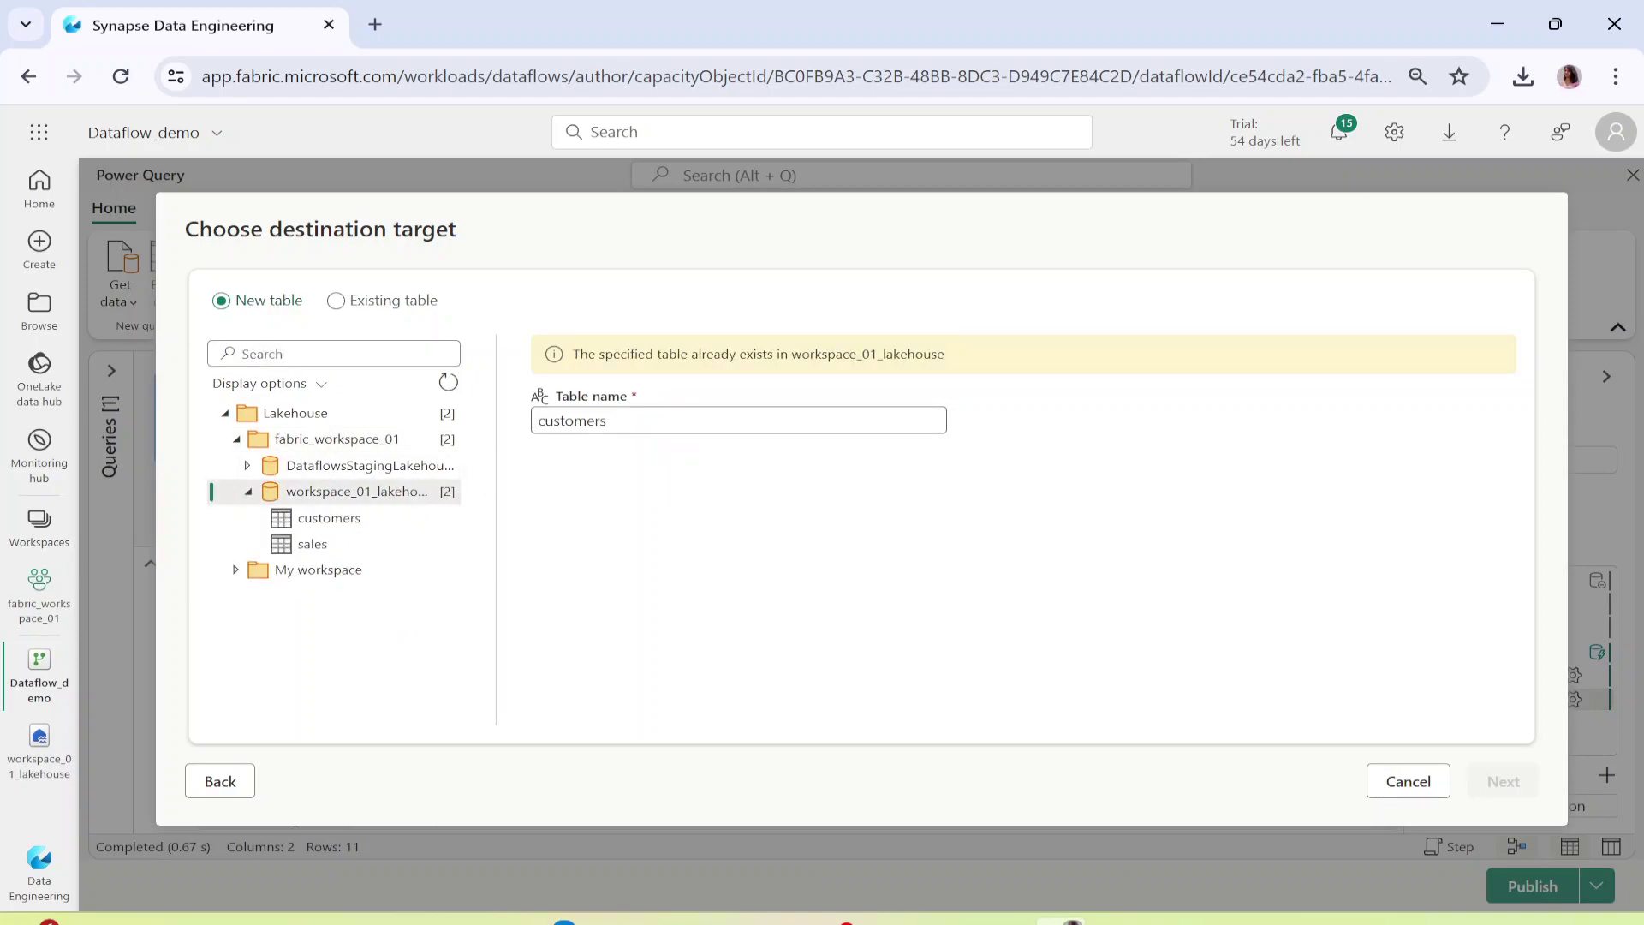
Name the new destination table aggregated_customers_dataflow and save the destination with automatic settings.
key(shift+Left)
key(shift+Left)
key(shift+Left)
key(shift+Left)
click(538, 420)
text(aggregs)
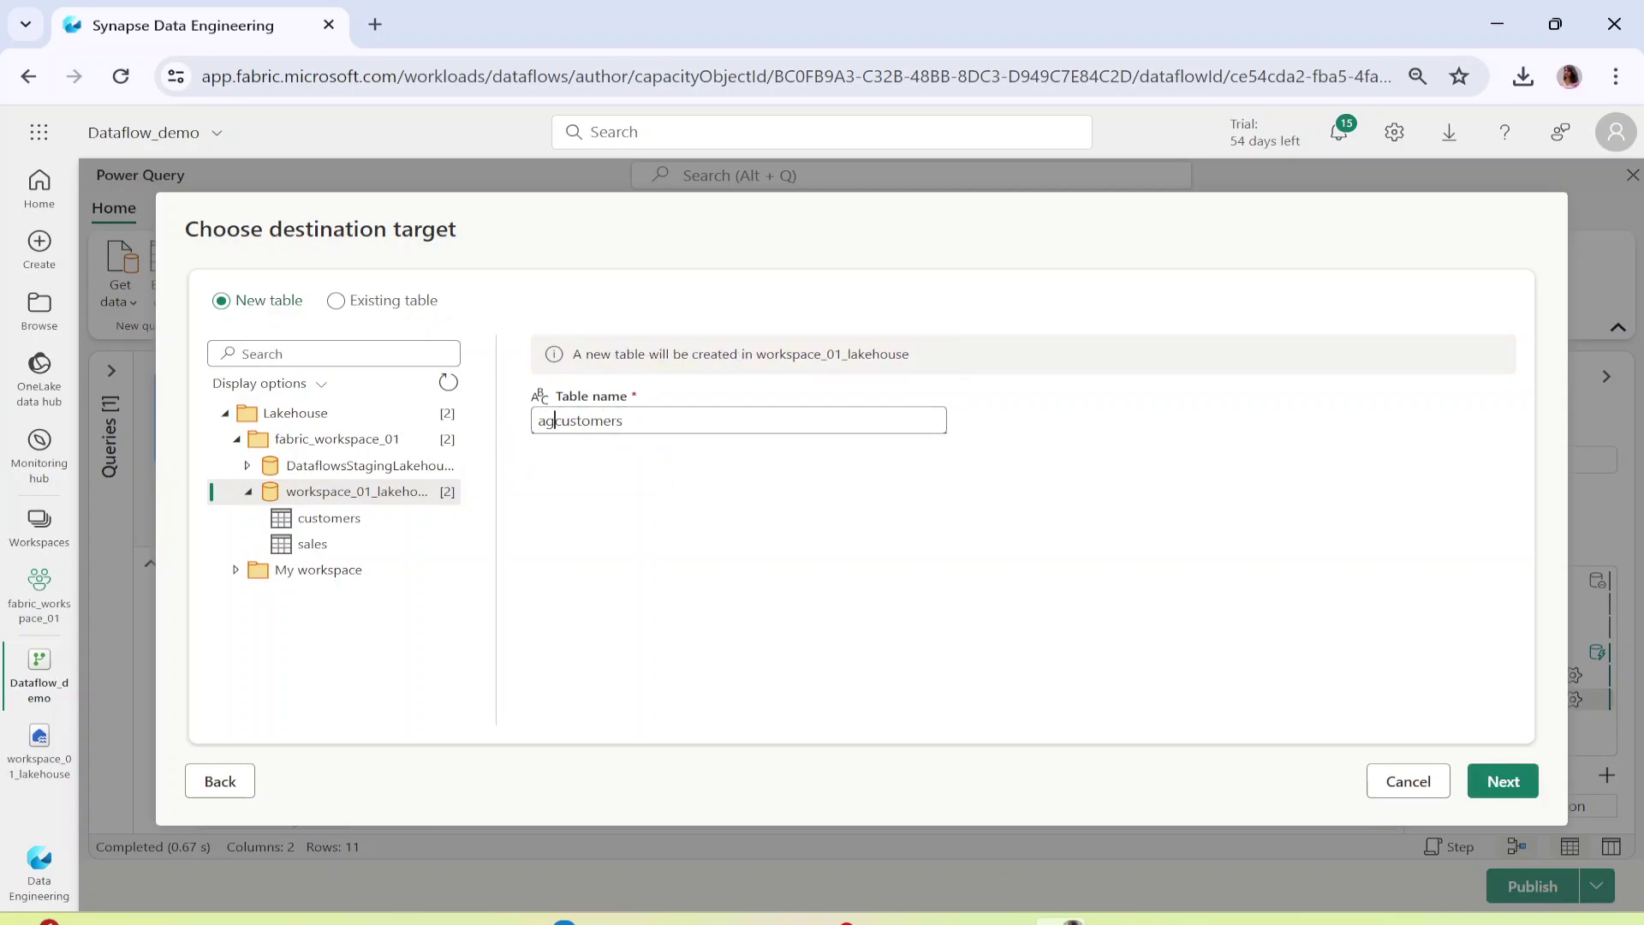
key(BackSpace)
text(ated_)
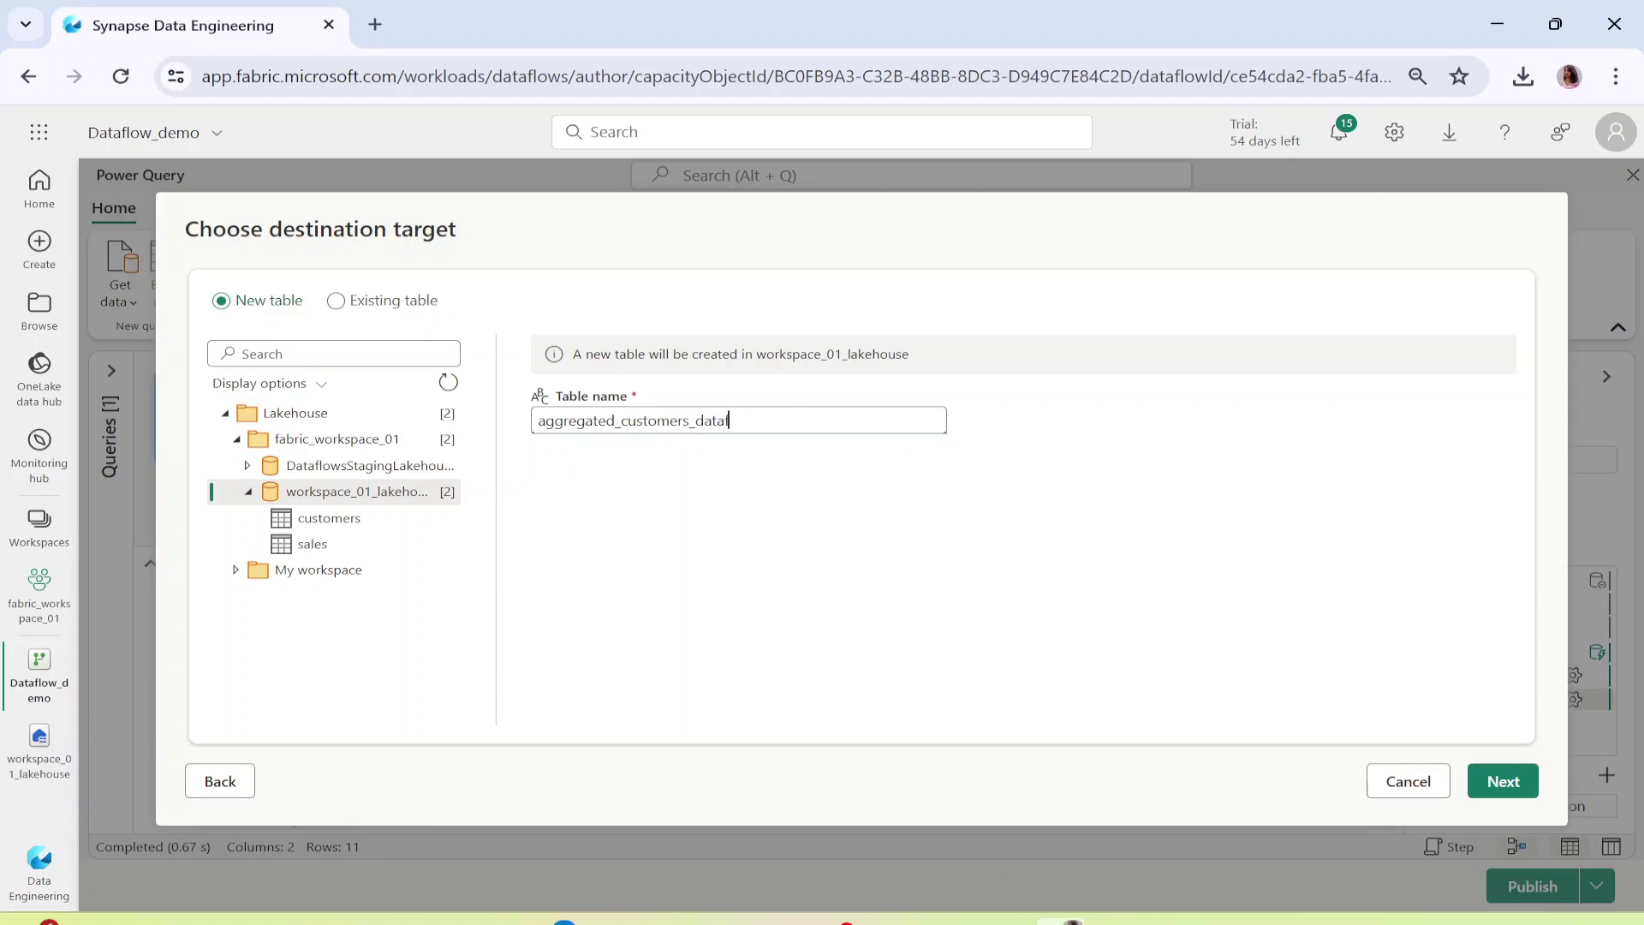
click(1503, 781)
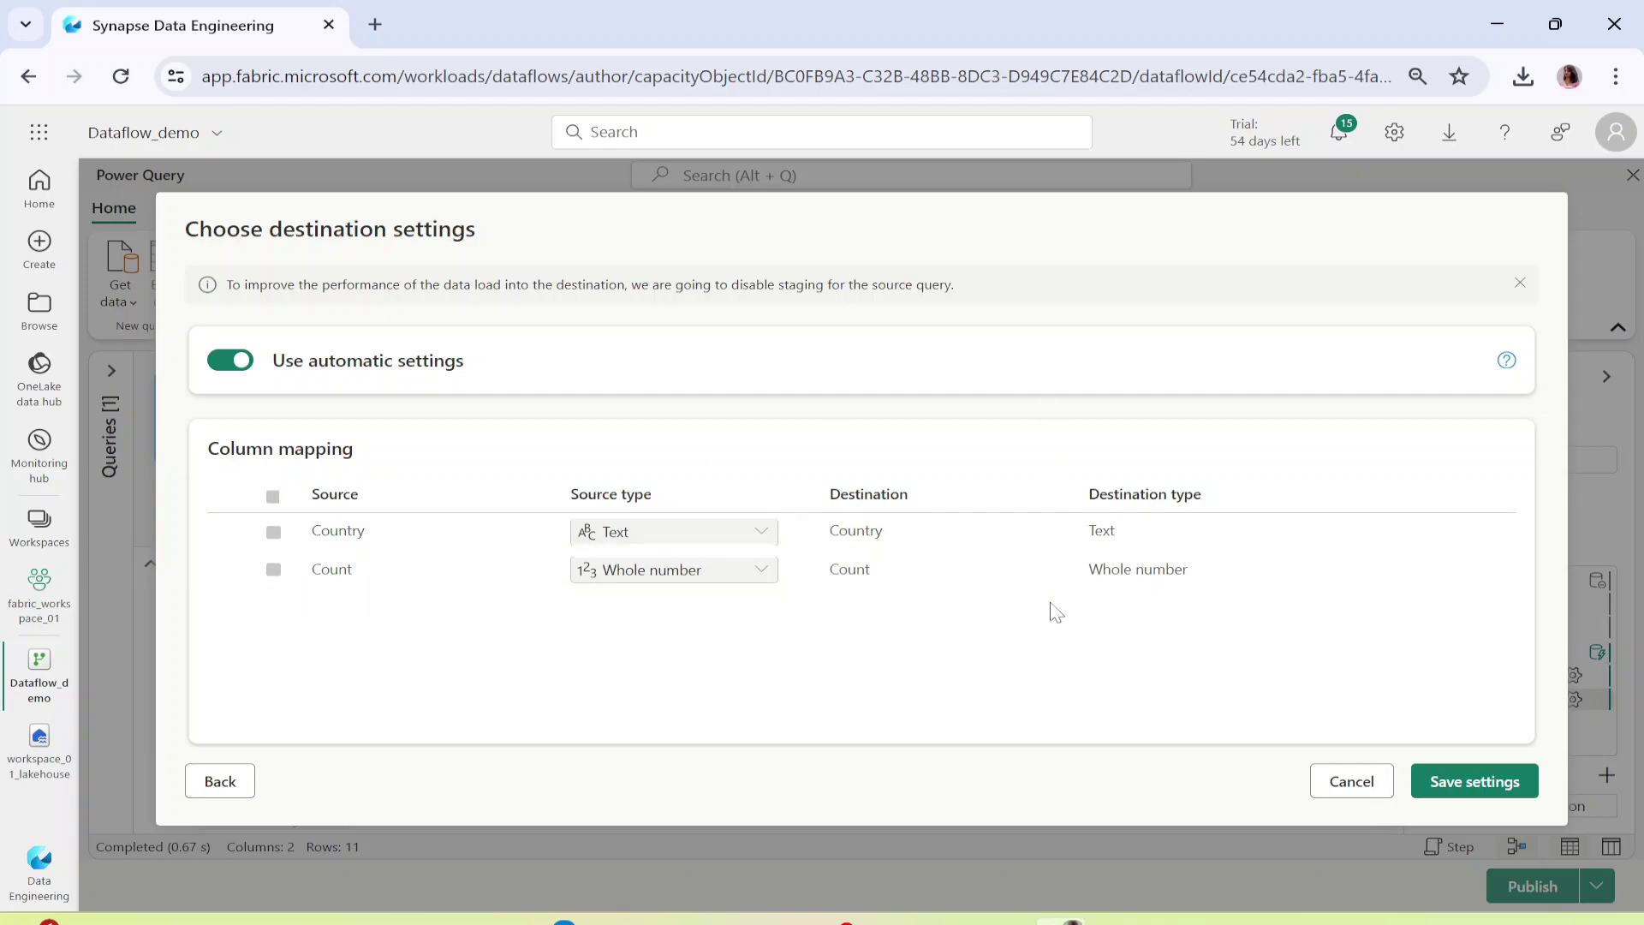
click(1447, 782)
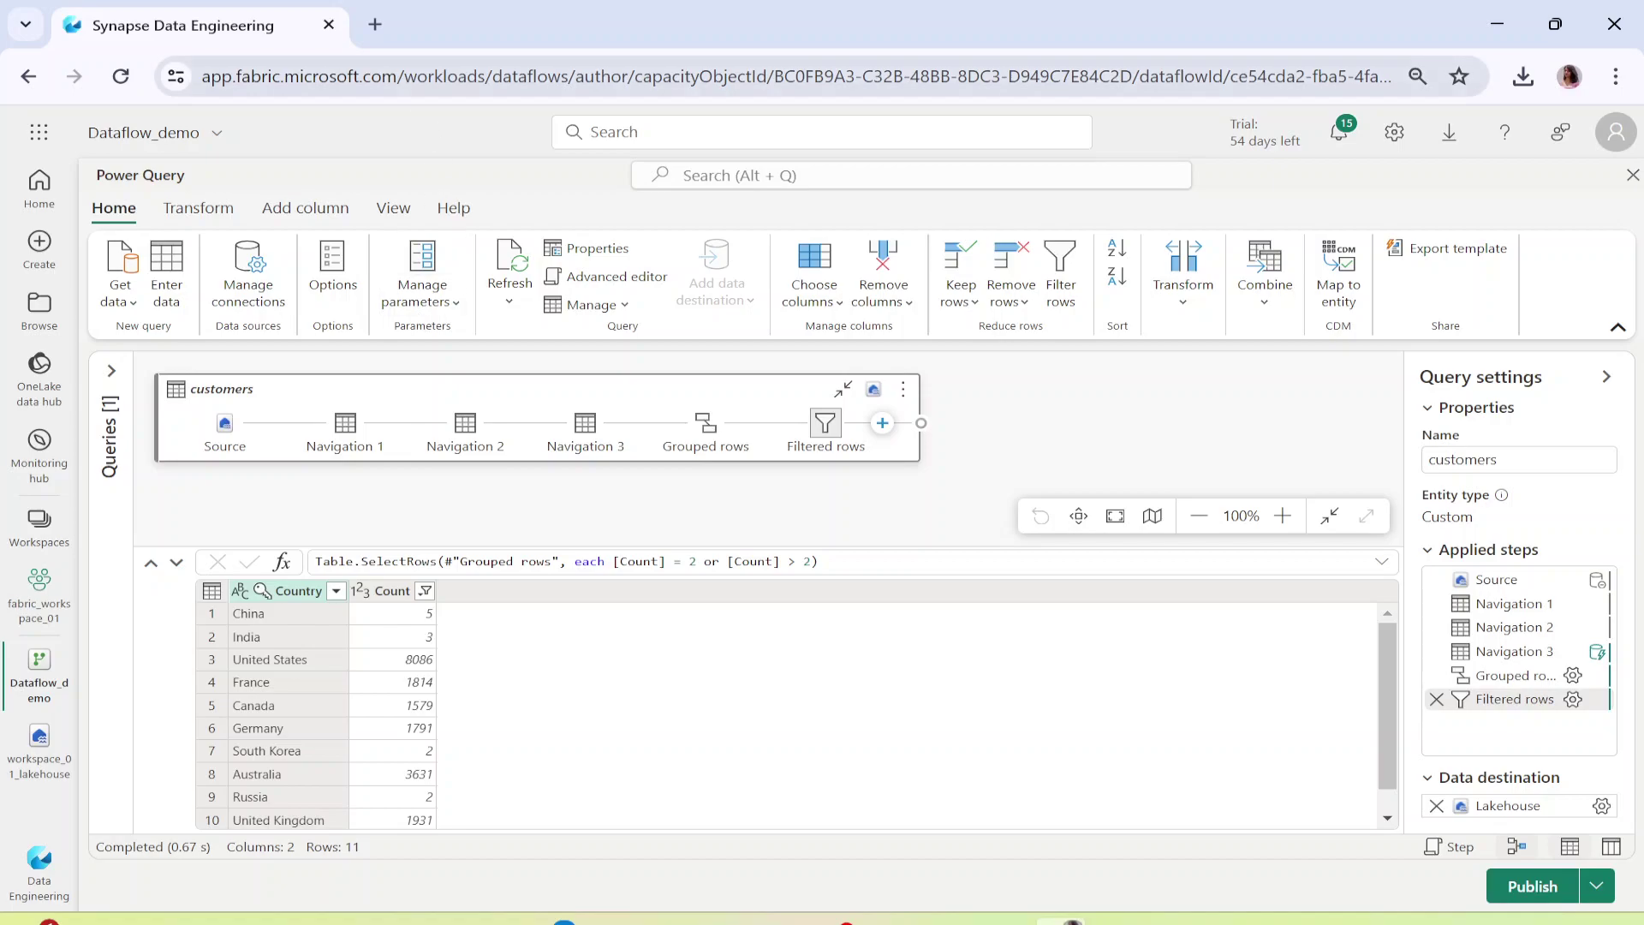
Open app.fabric.microsoft.com in a new browser tab and switch it to the Synapse Data Engineering experience.
click(328, 26)
click(385, 33)
text(app)
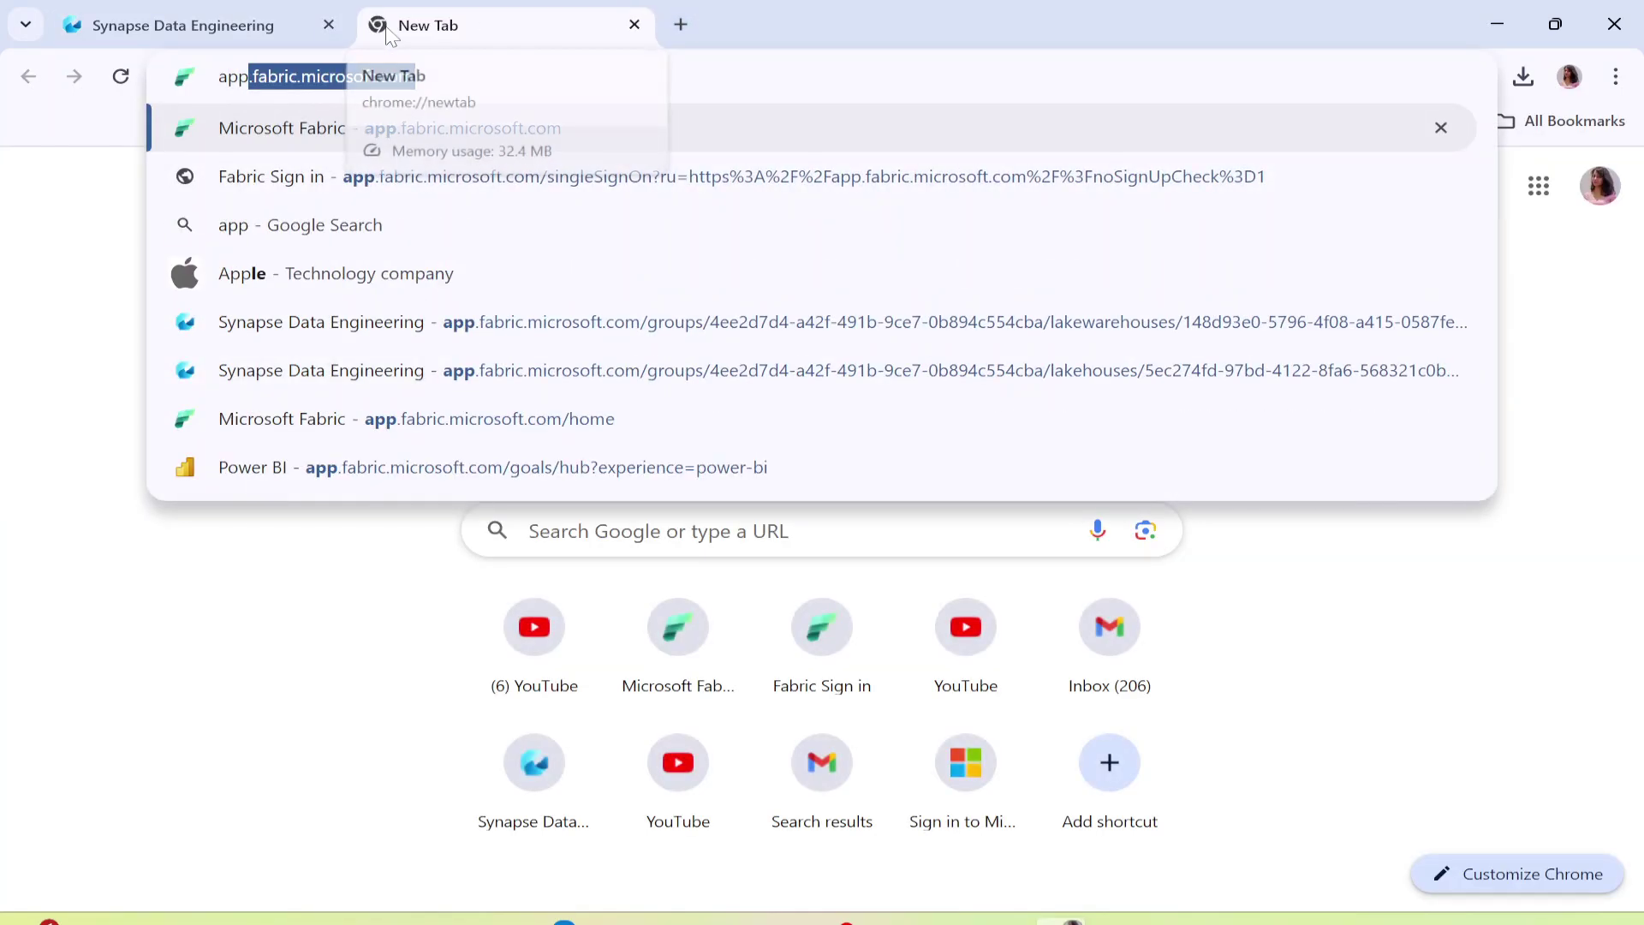
key(Return)
click(221, 24)
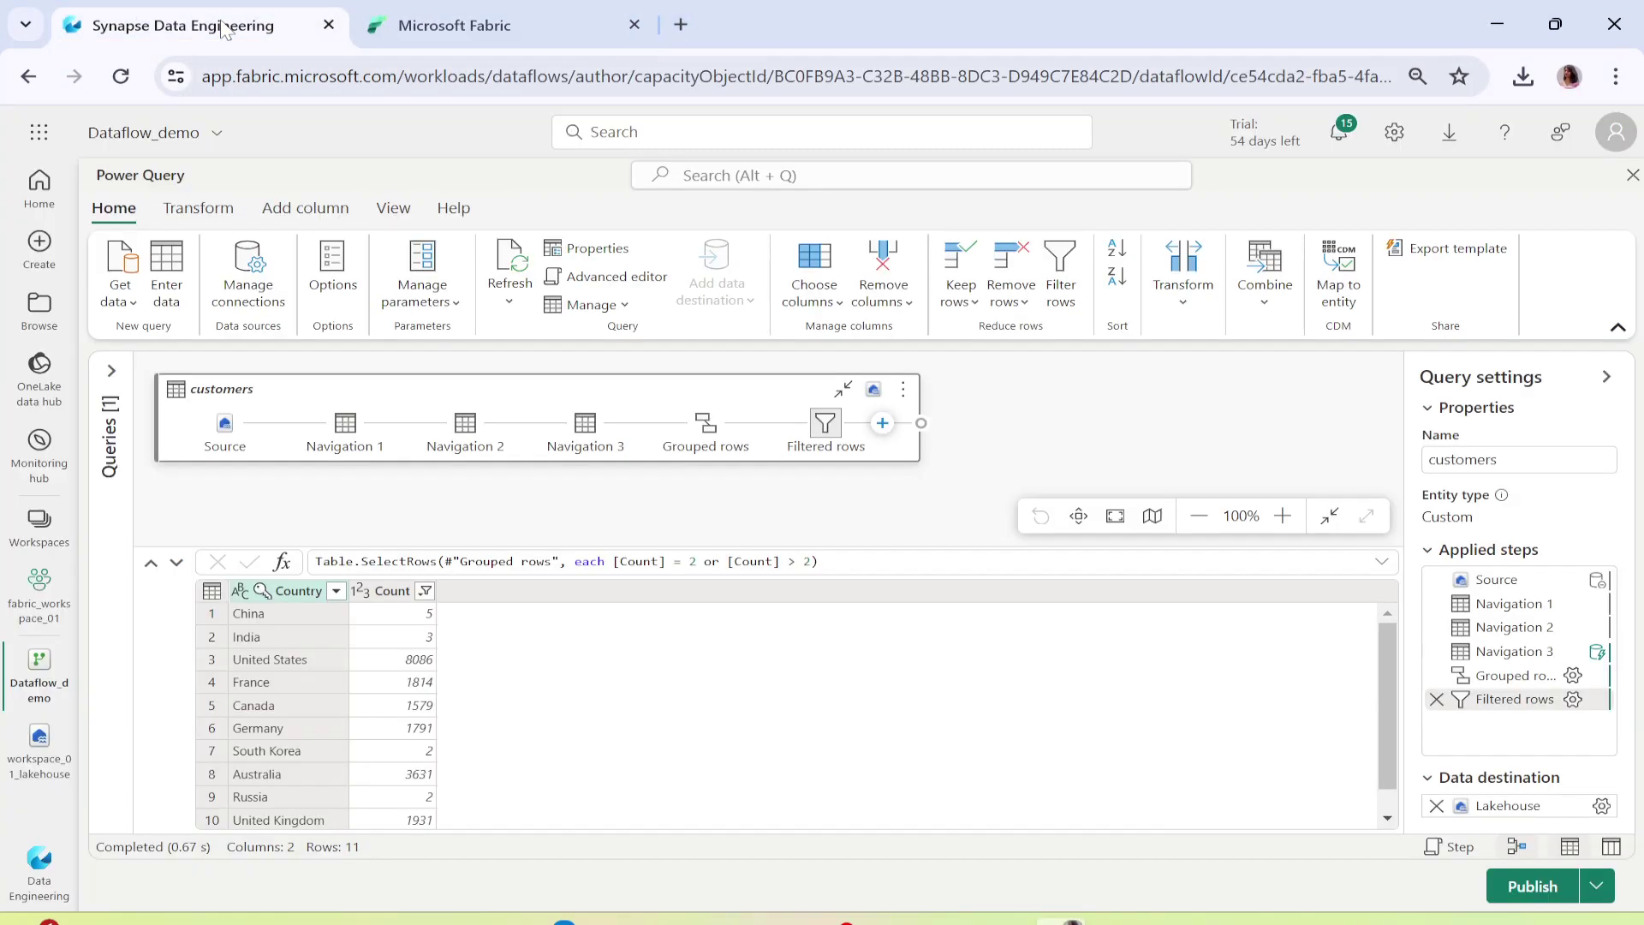
click(454, 25)
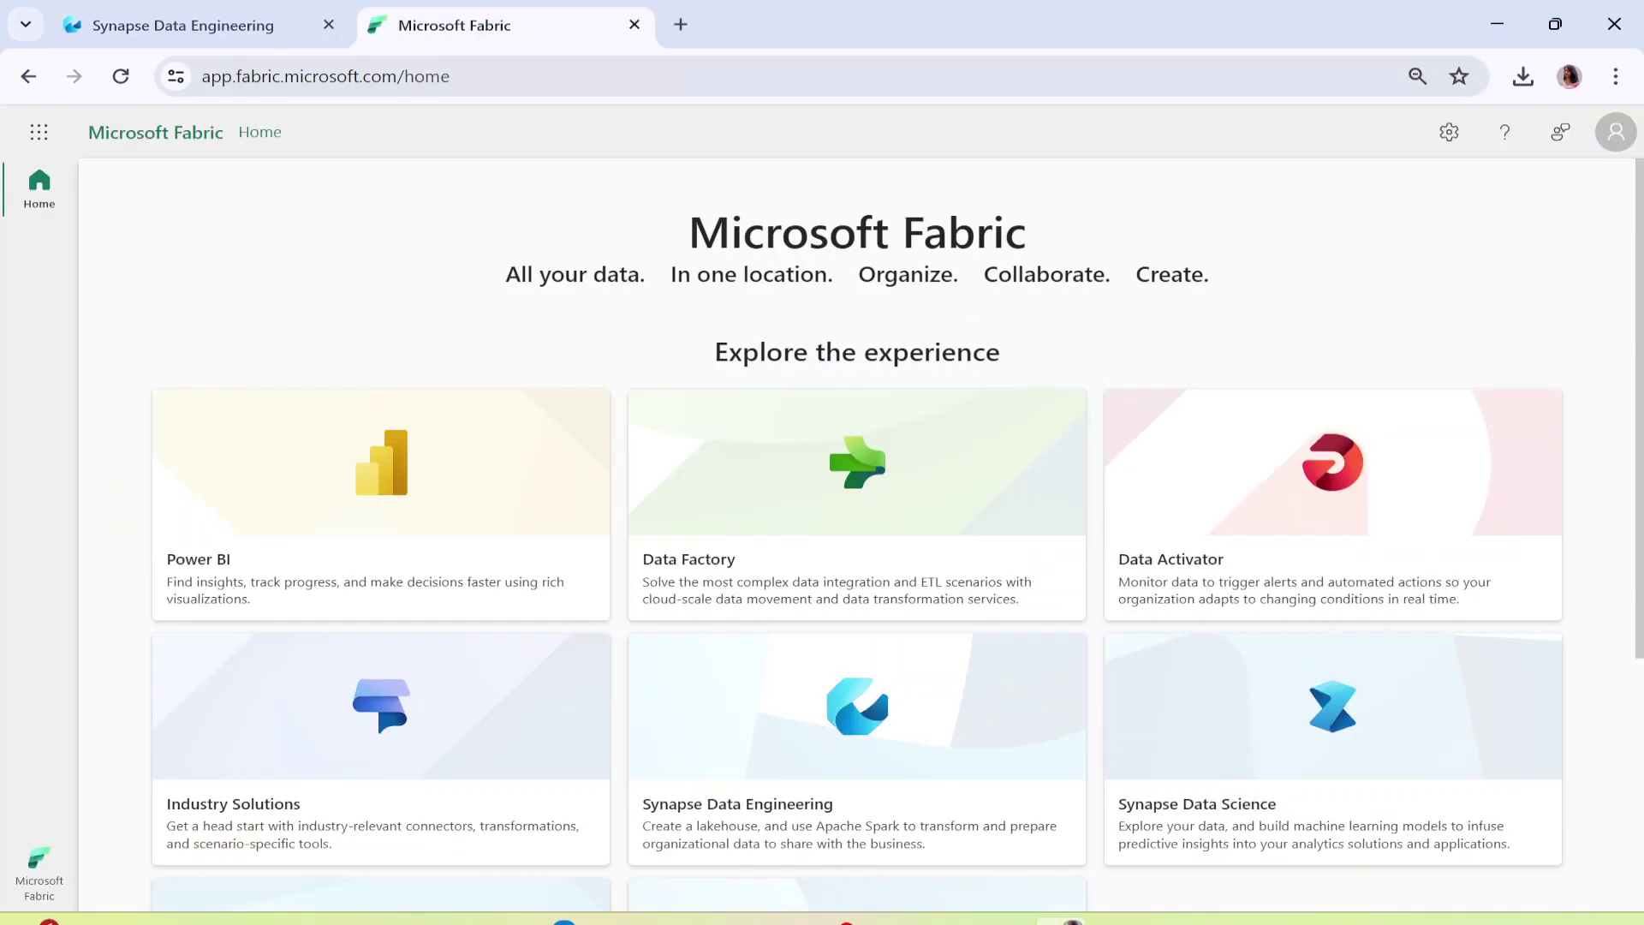
click(64, 884)
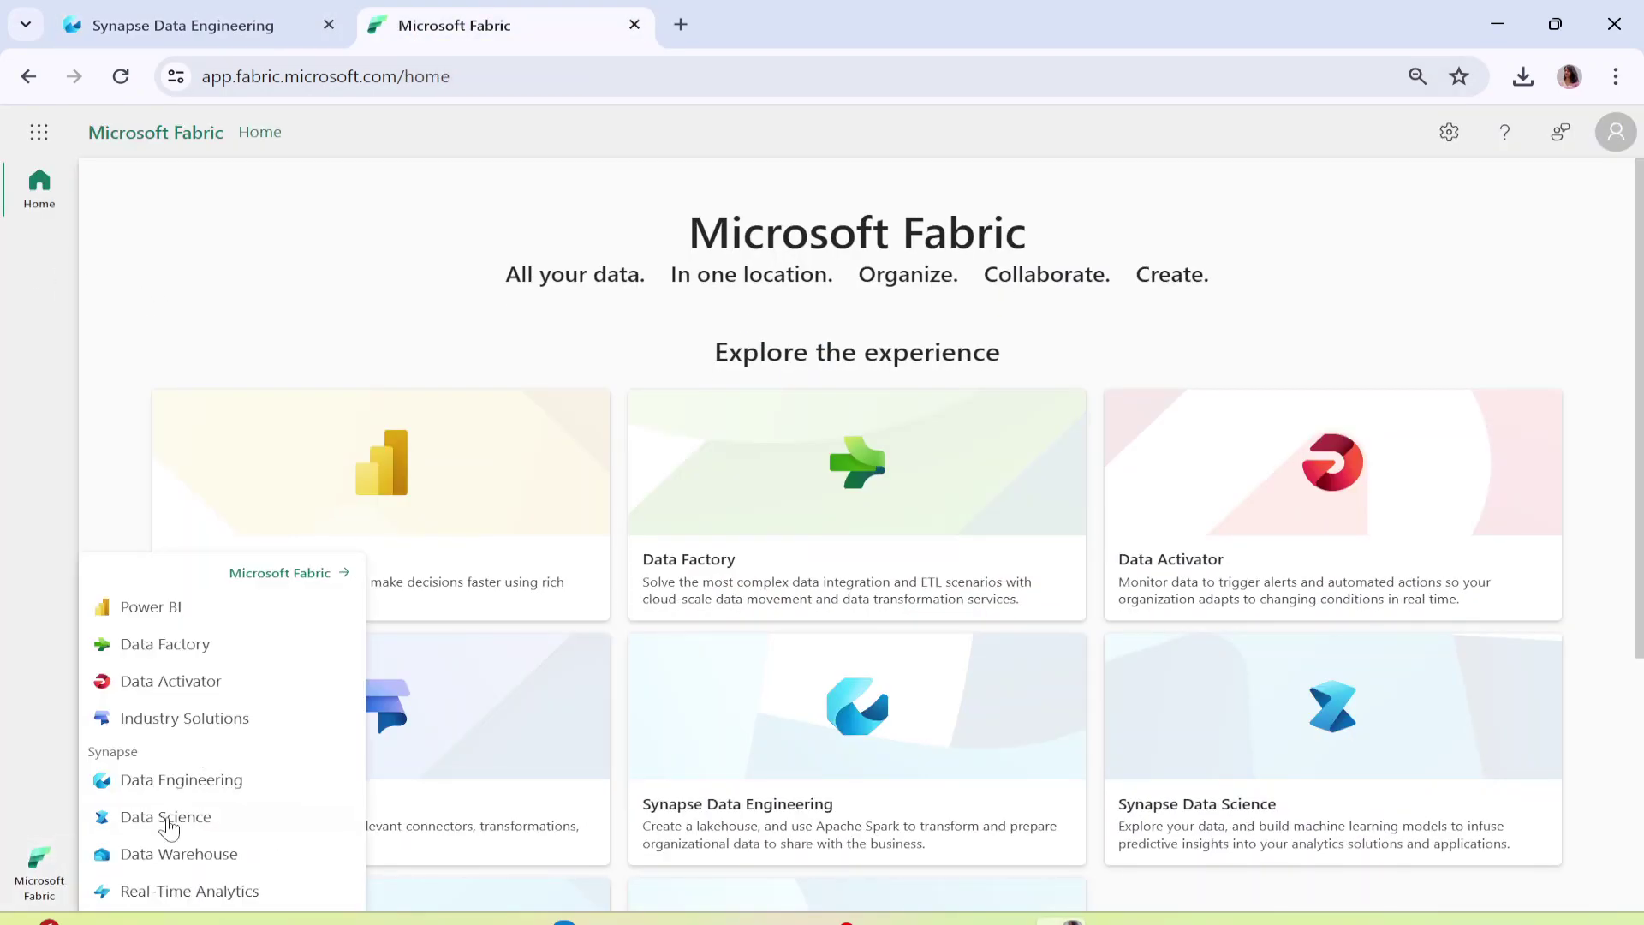
click(163, 779)
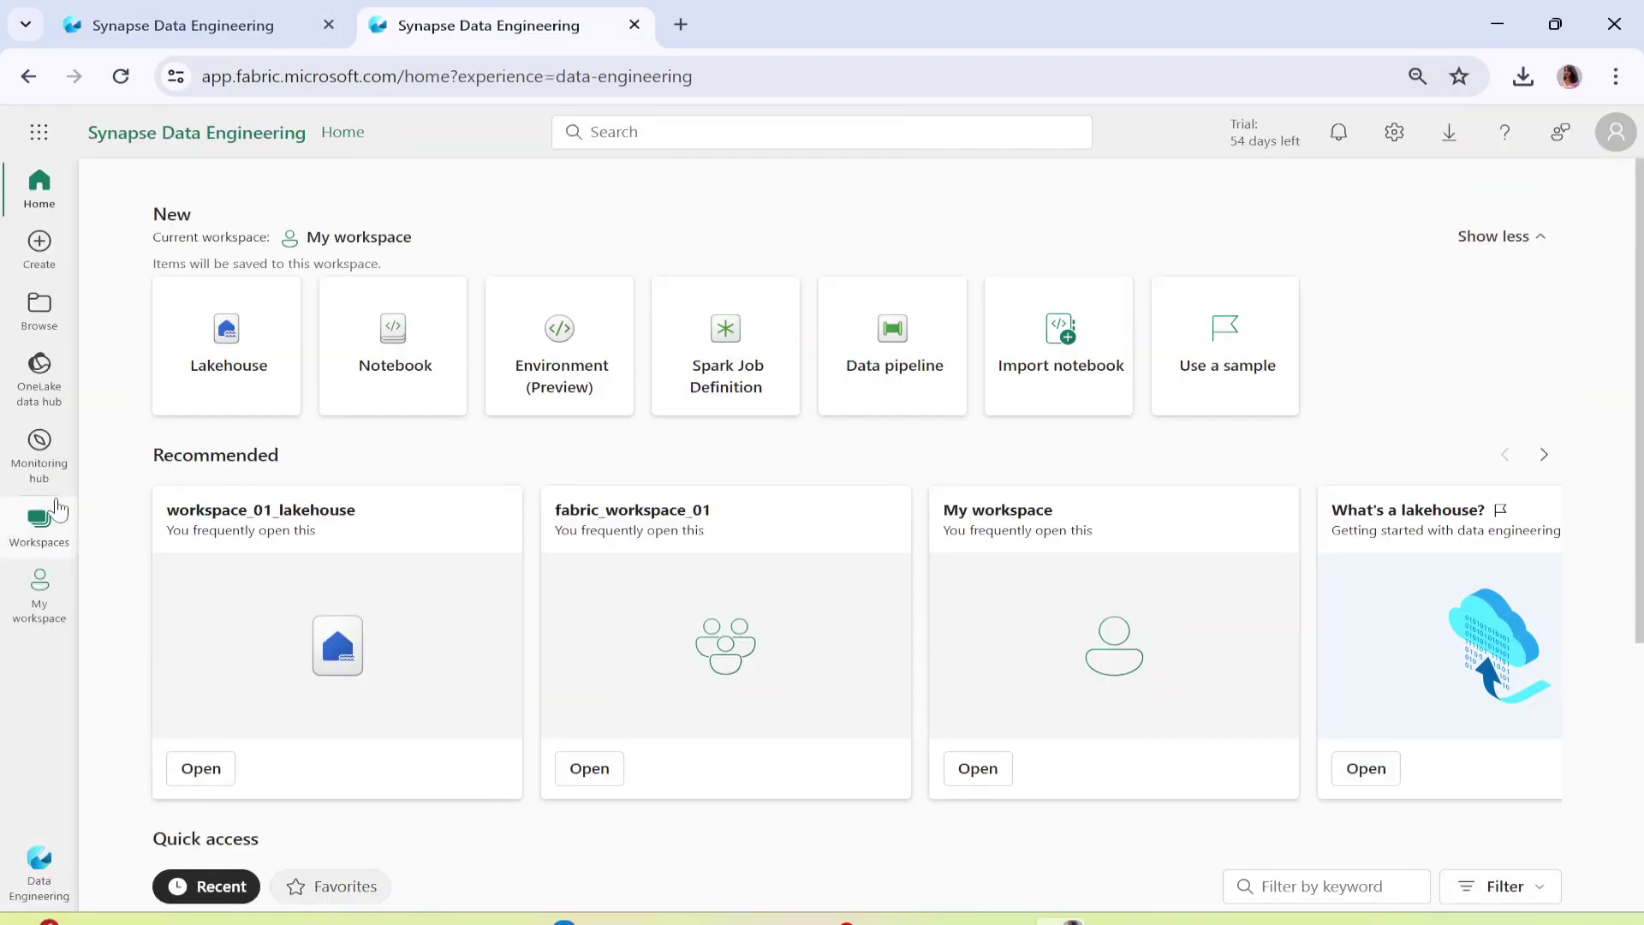
Open workspace_01_lakehouse from fabric_workspace_01 to check its existing tables.
click(39, 524)
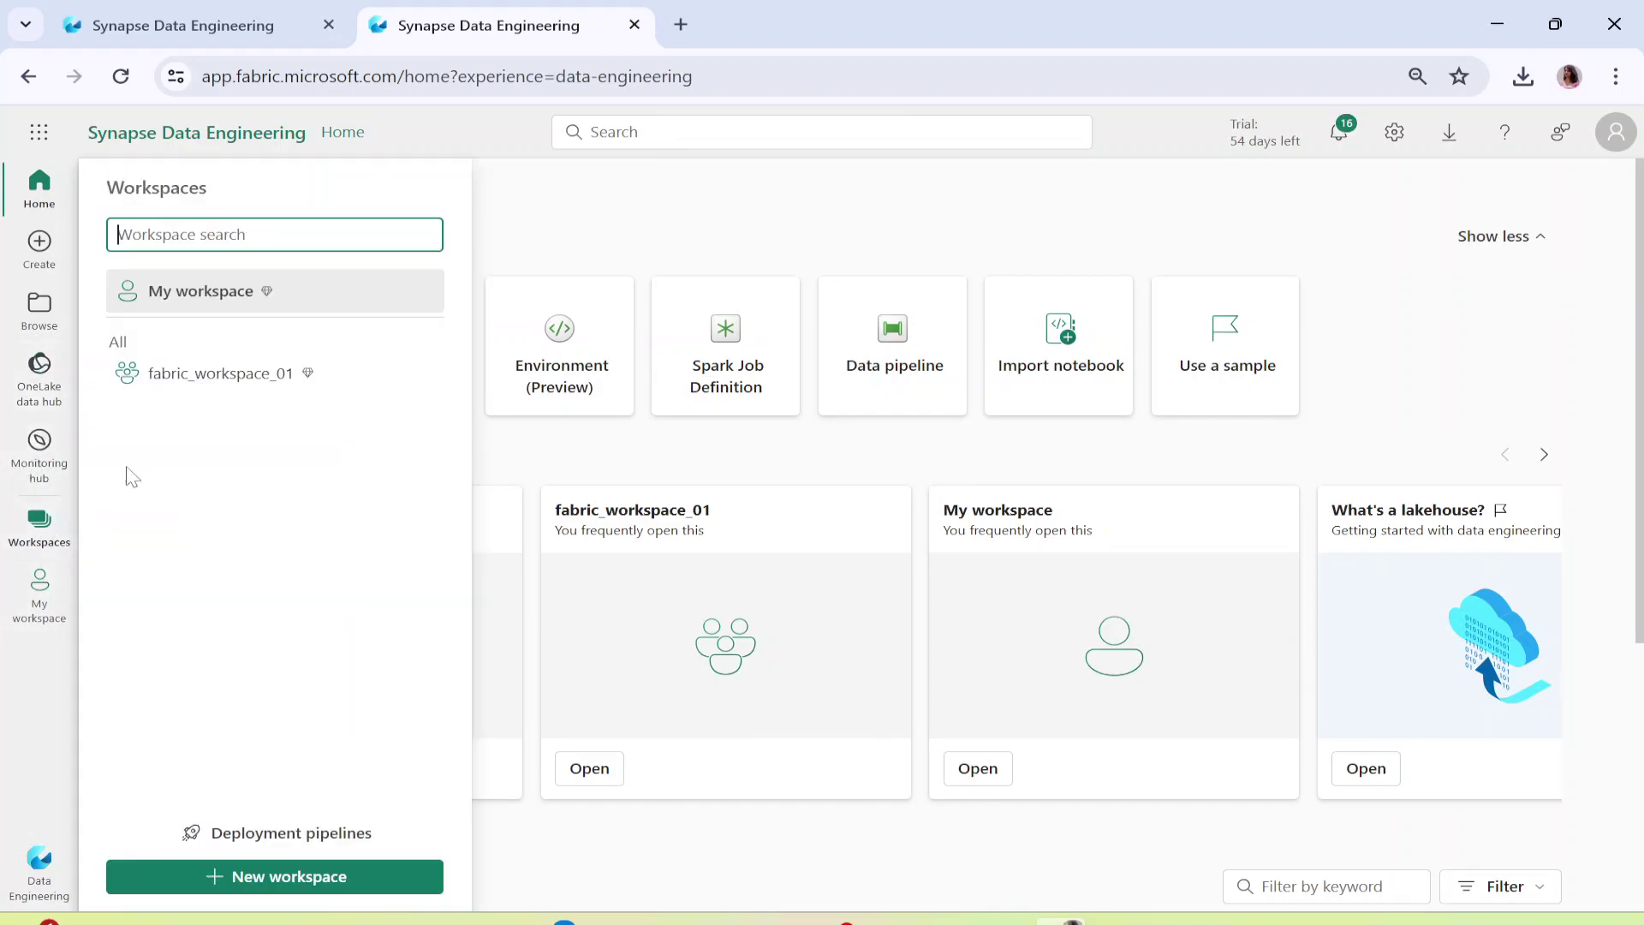
click(187, 398)
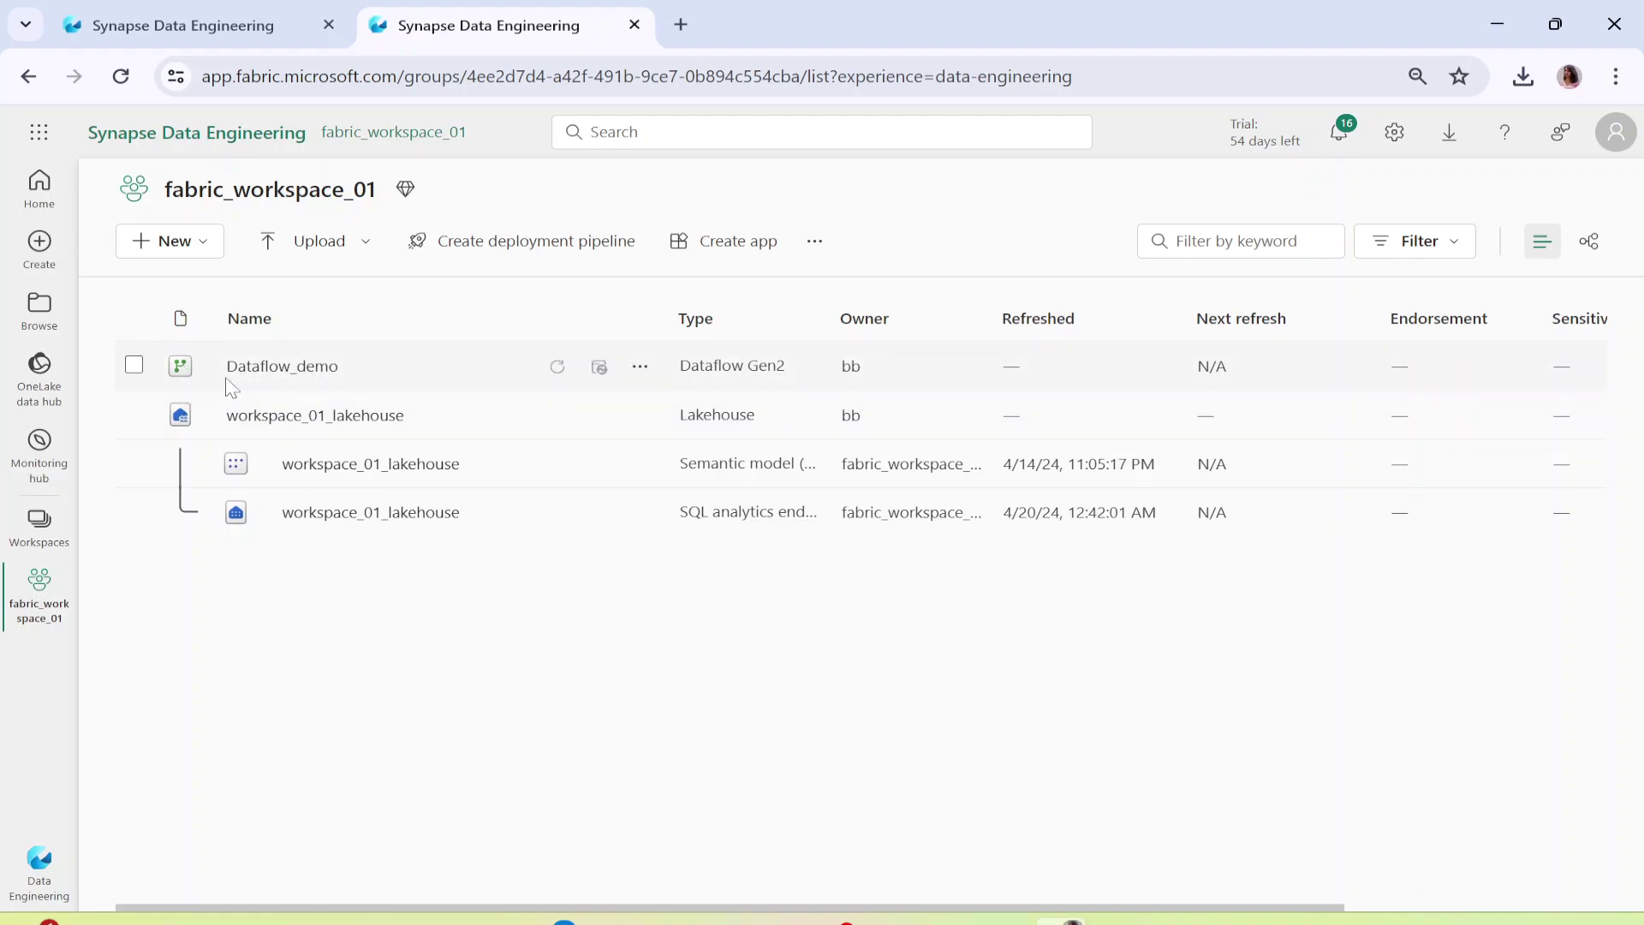
click(336, 417)
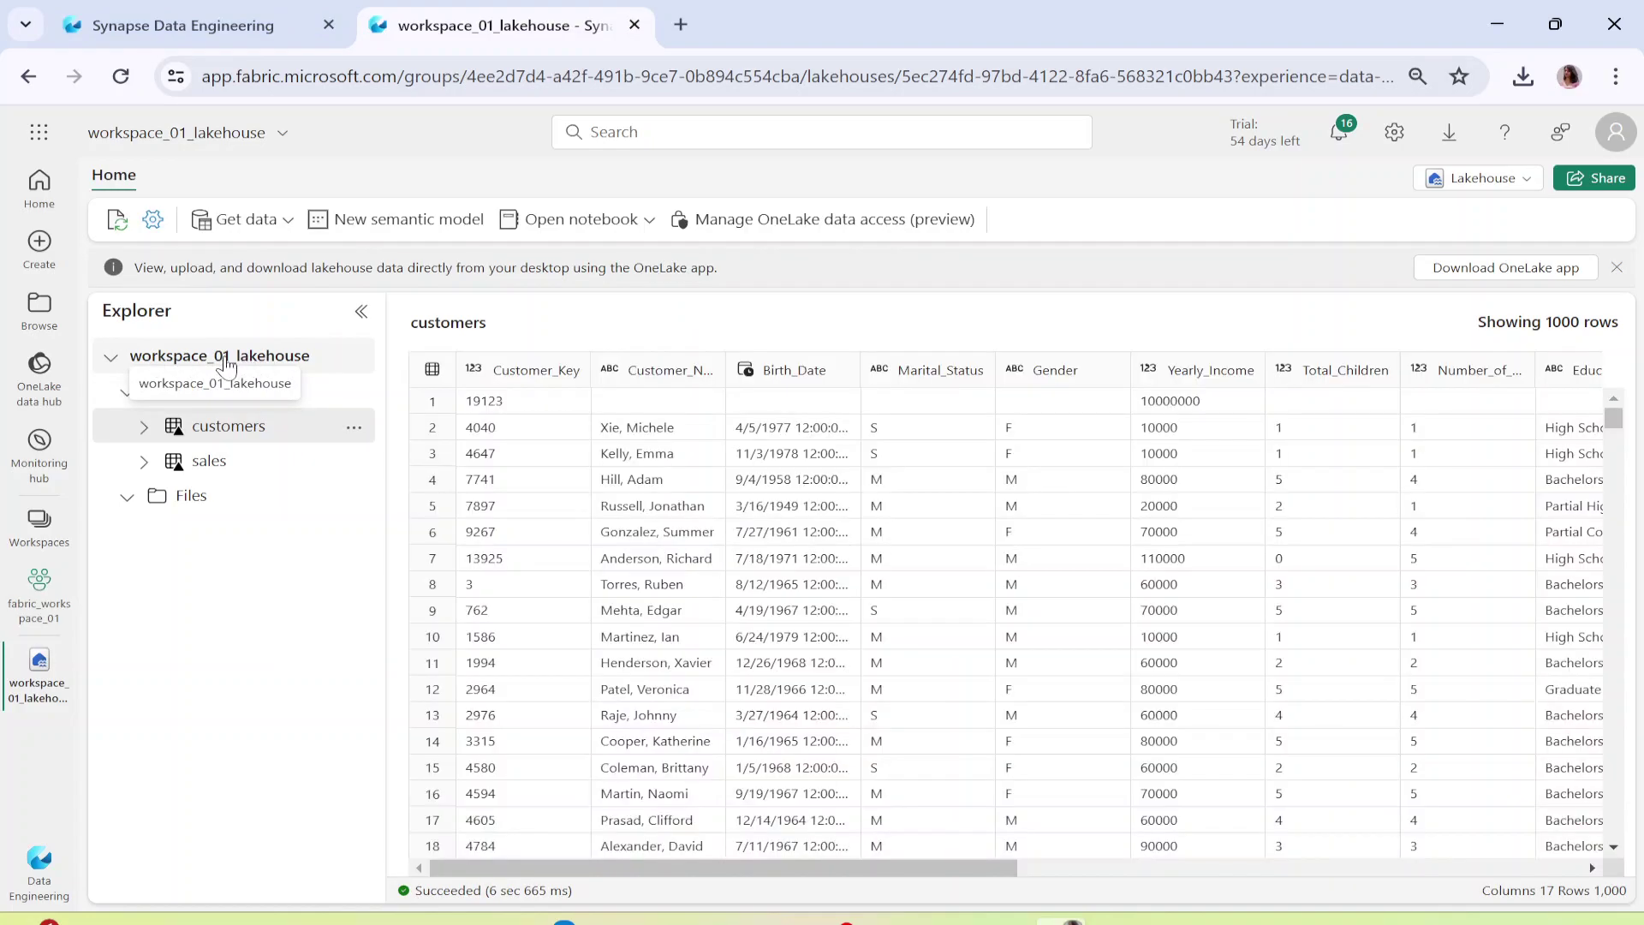
Return to the Dataflow_demo browser tab and publish the dataflow immediately.
click(332, 12)
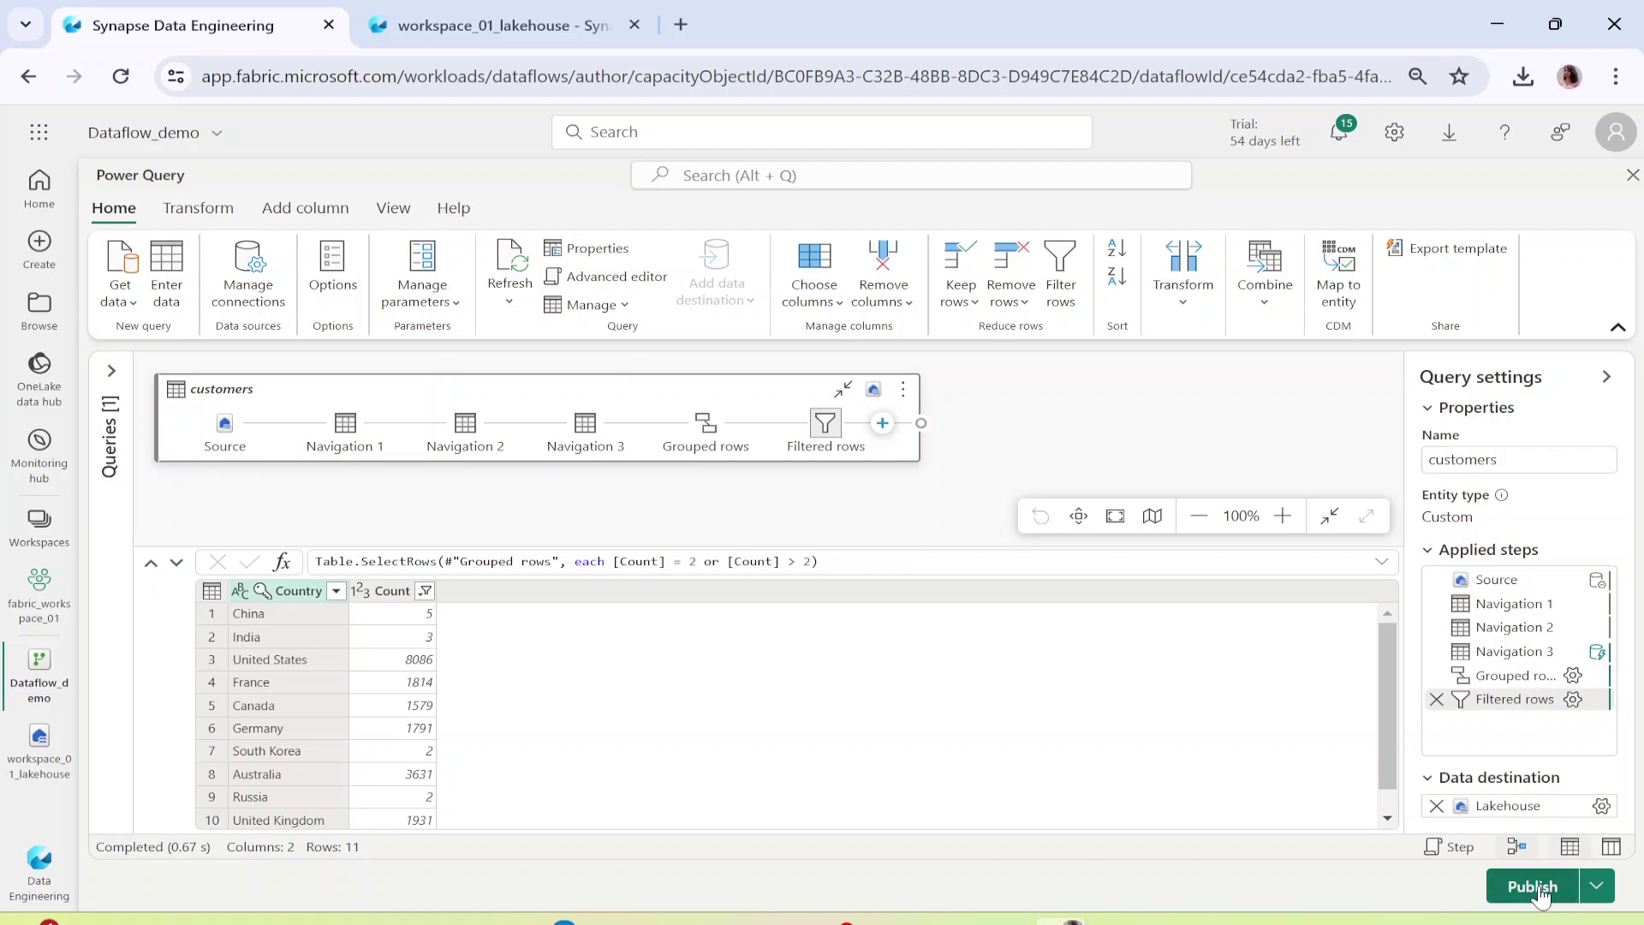
click(1598, 890)
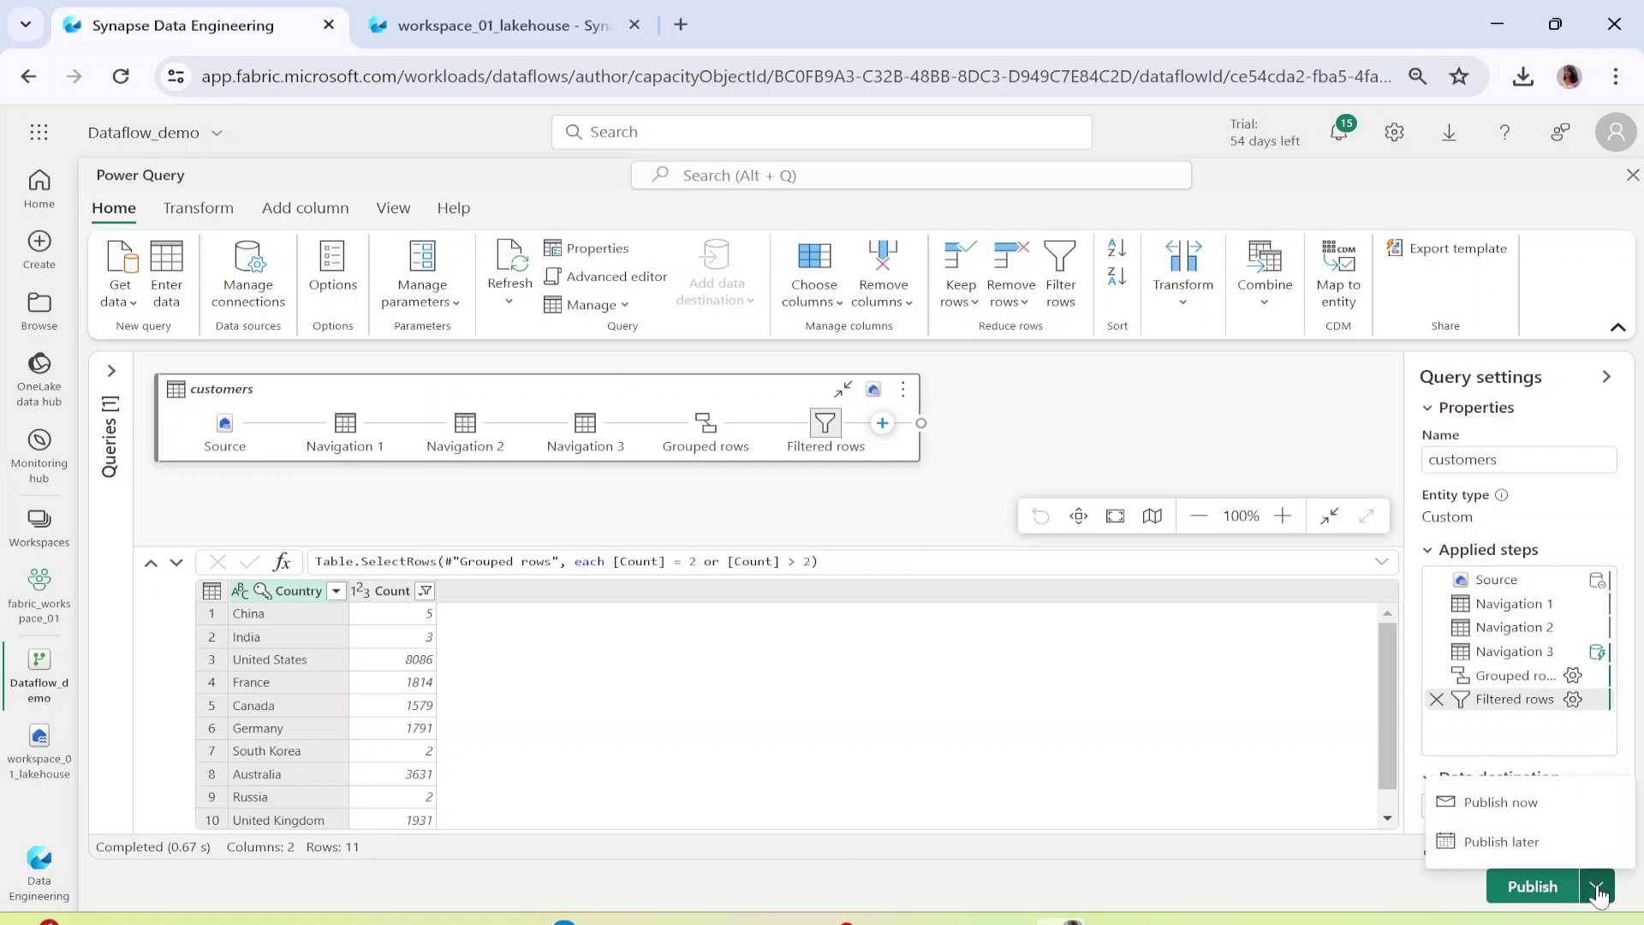
click(1510, 815)
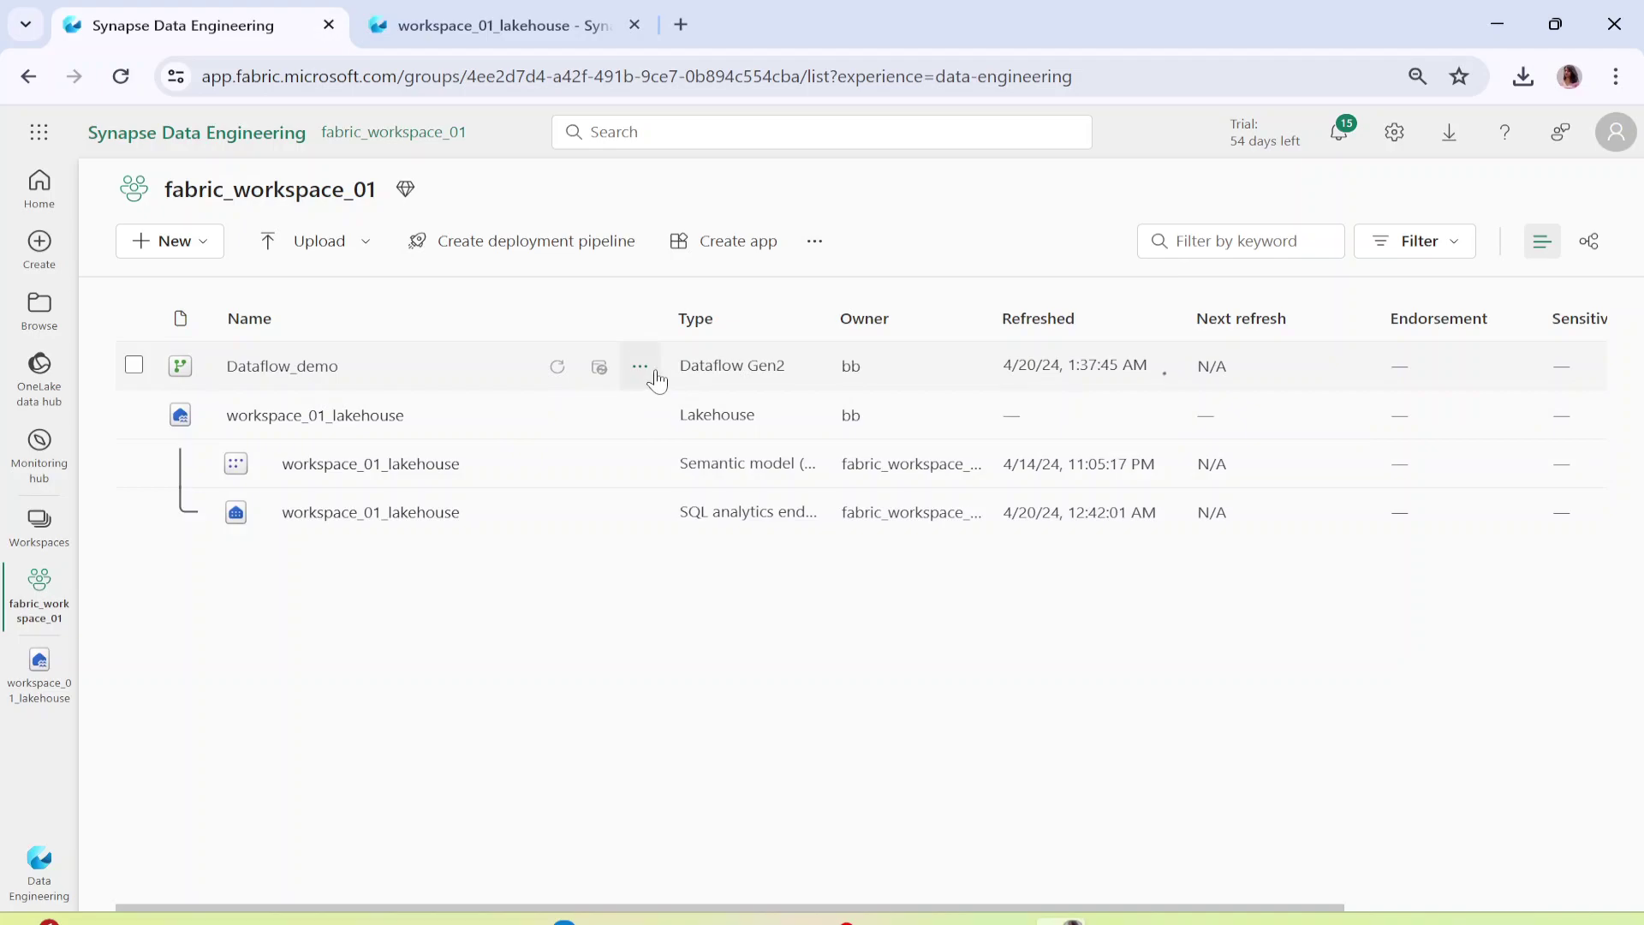
Examine the lineage and details of Dataflow_demo, and return to the workspace item list.
click(639, 370)
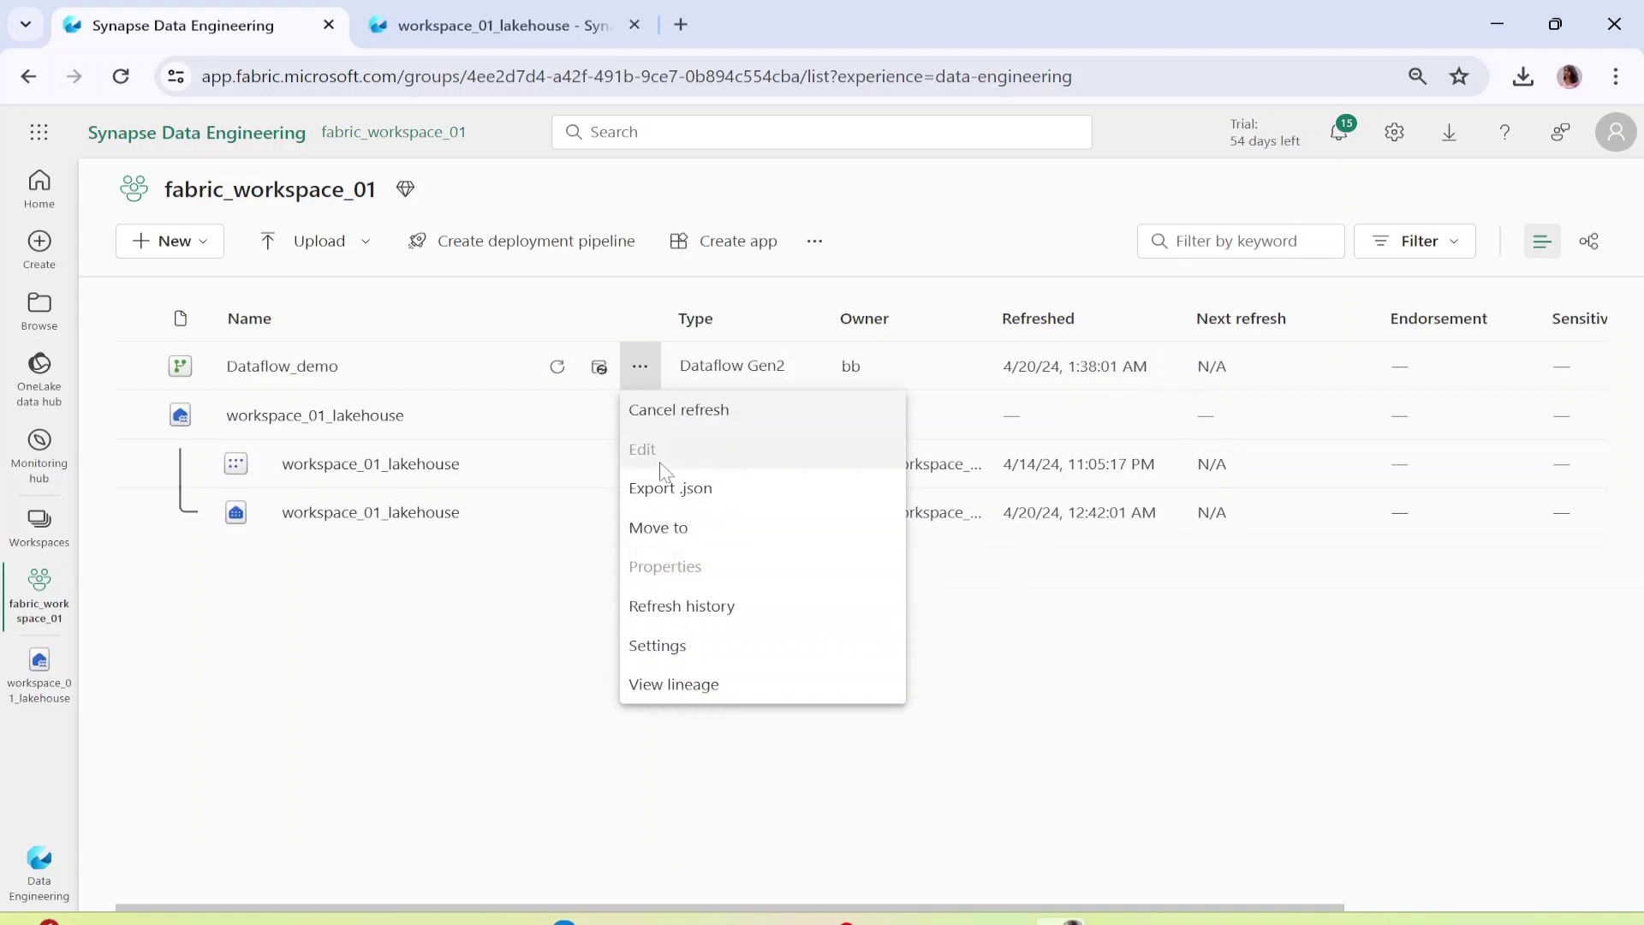
click(640, 365)
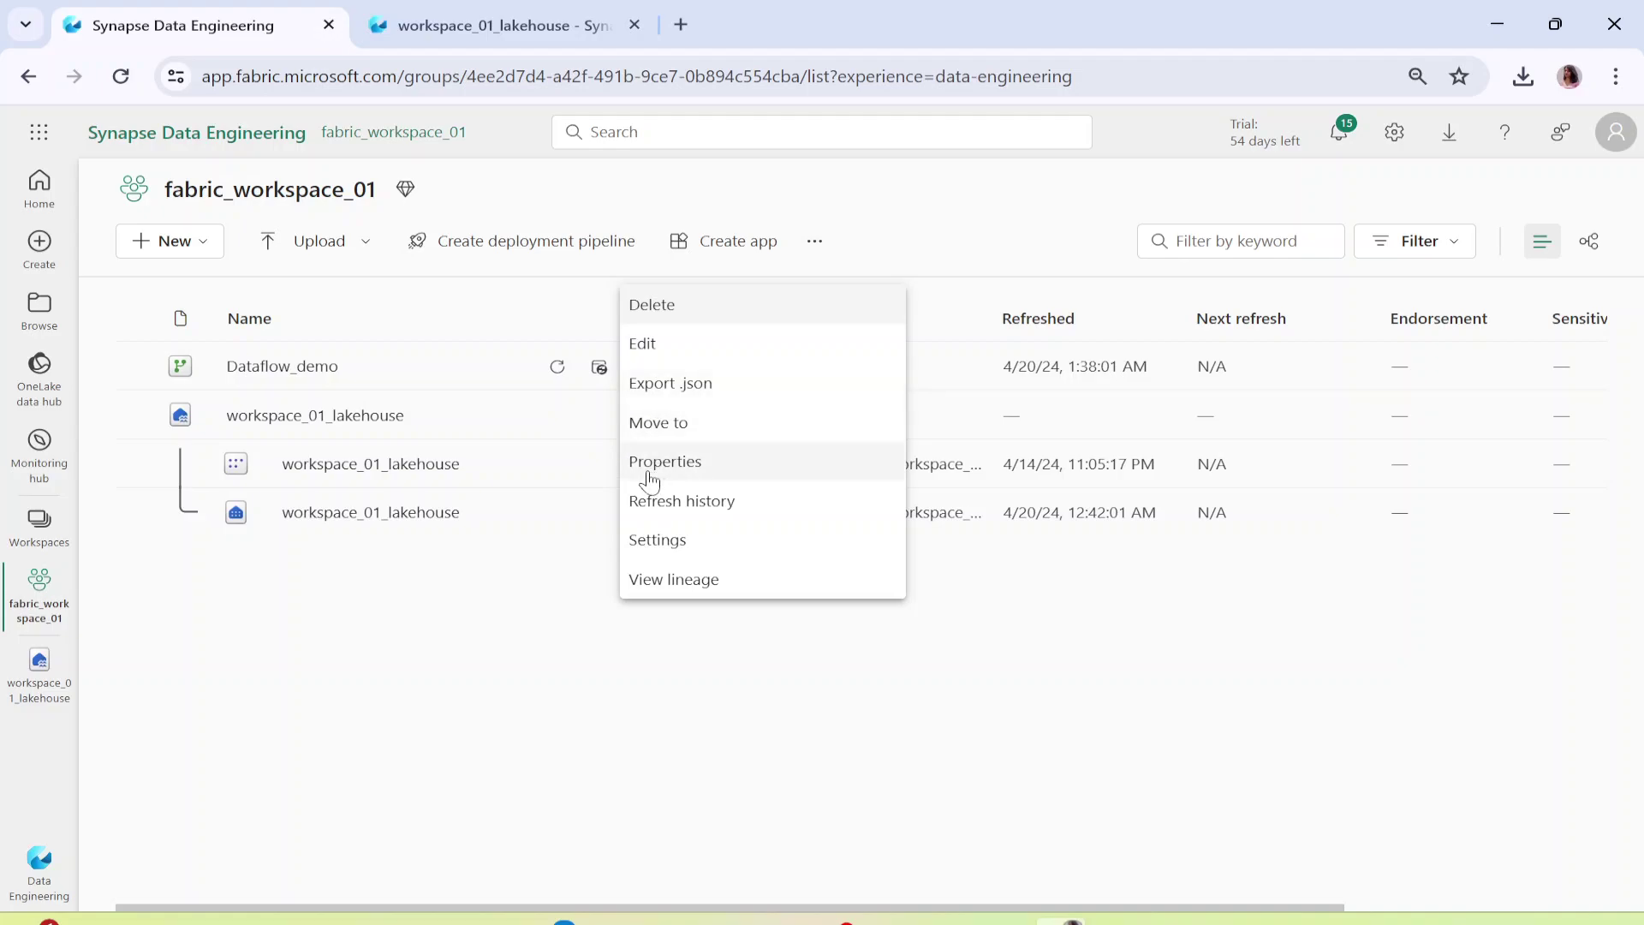
click(671, 591)
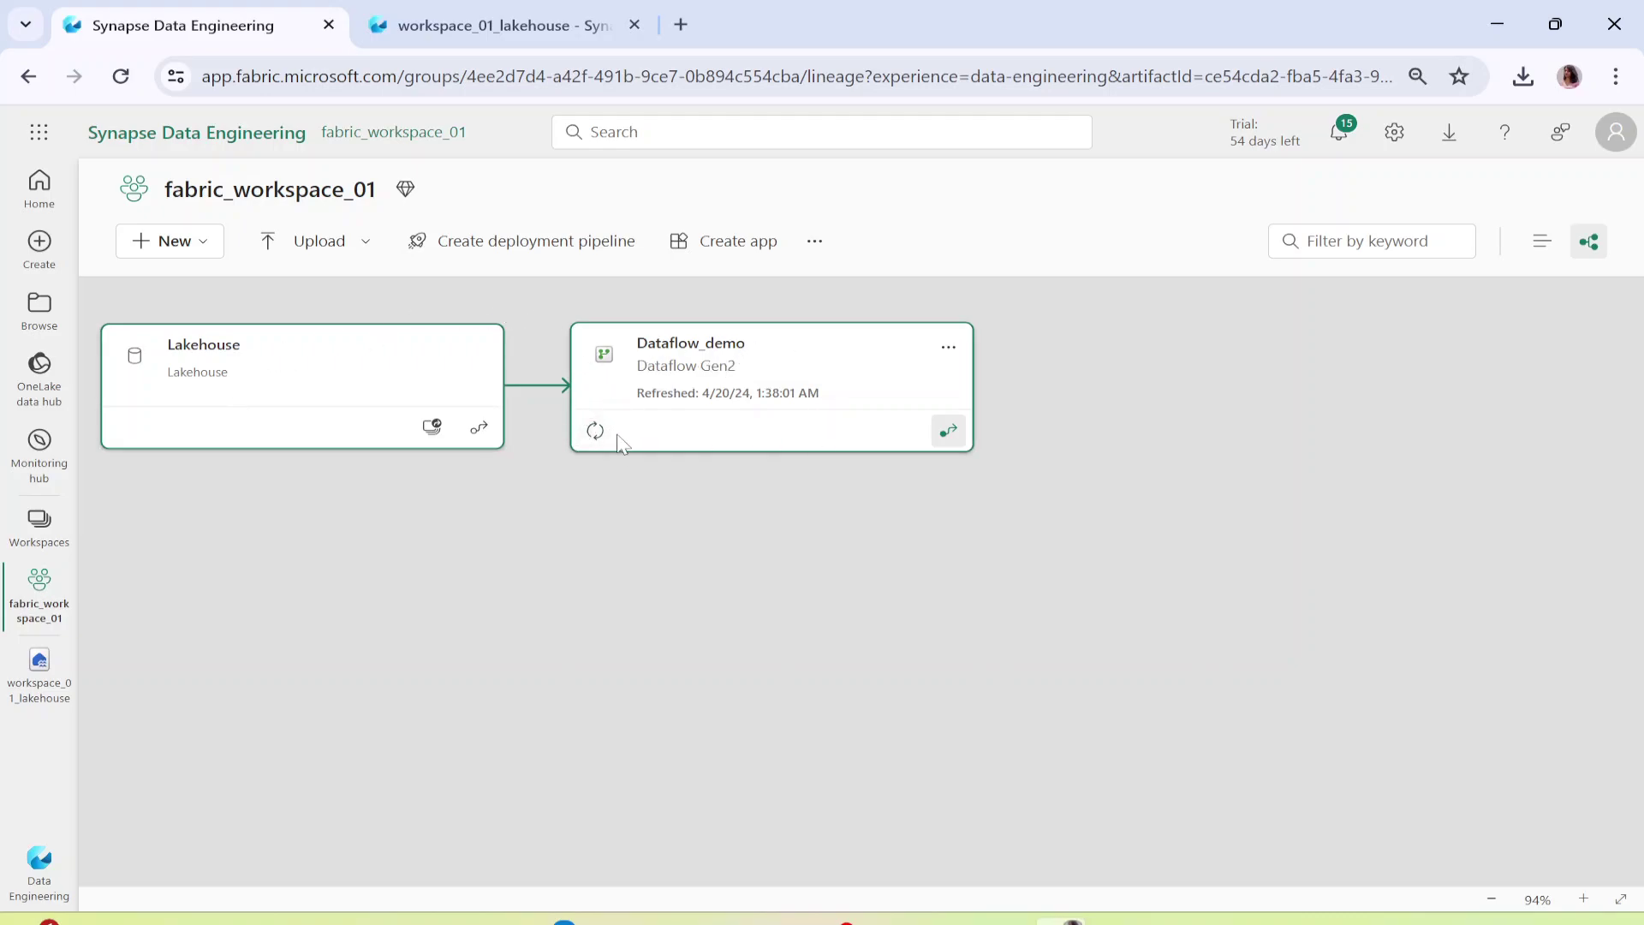
click(901, 356)
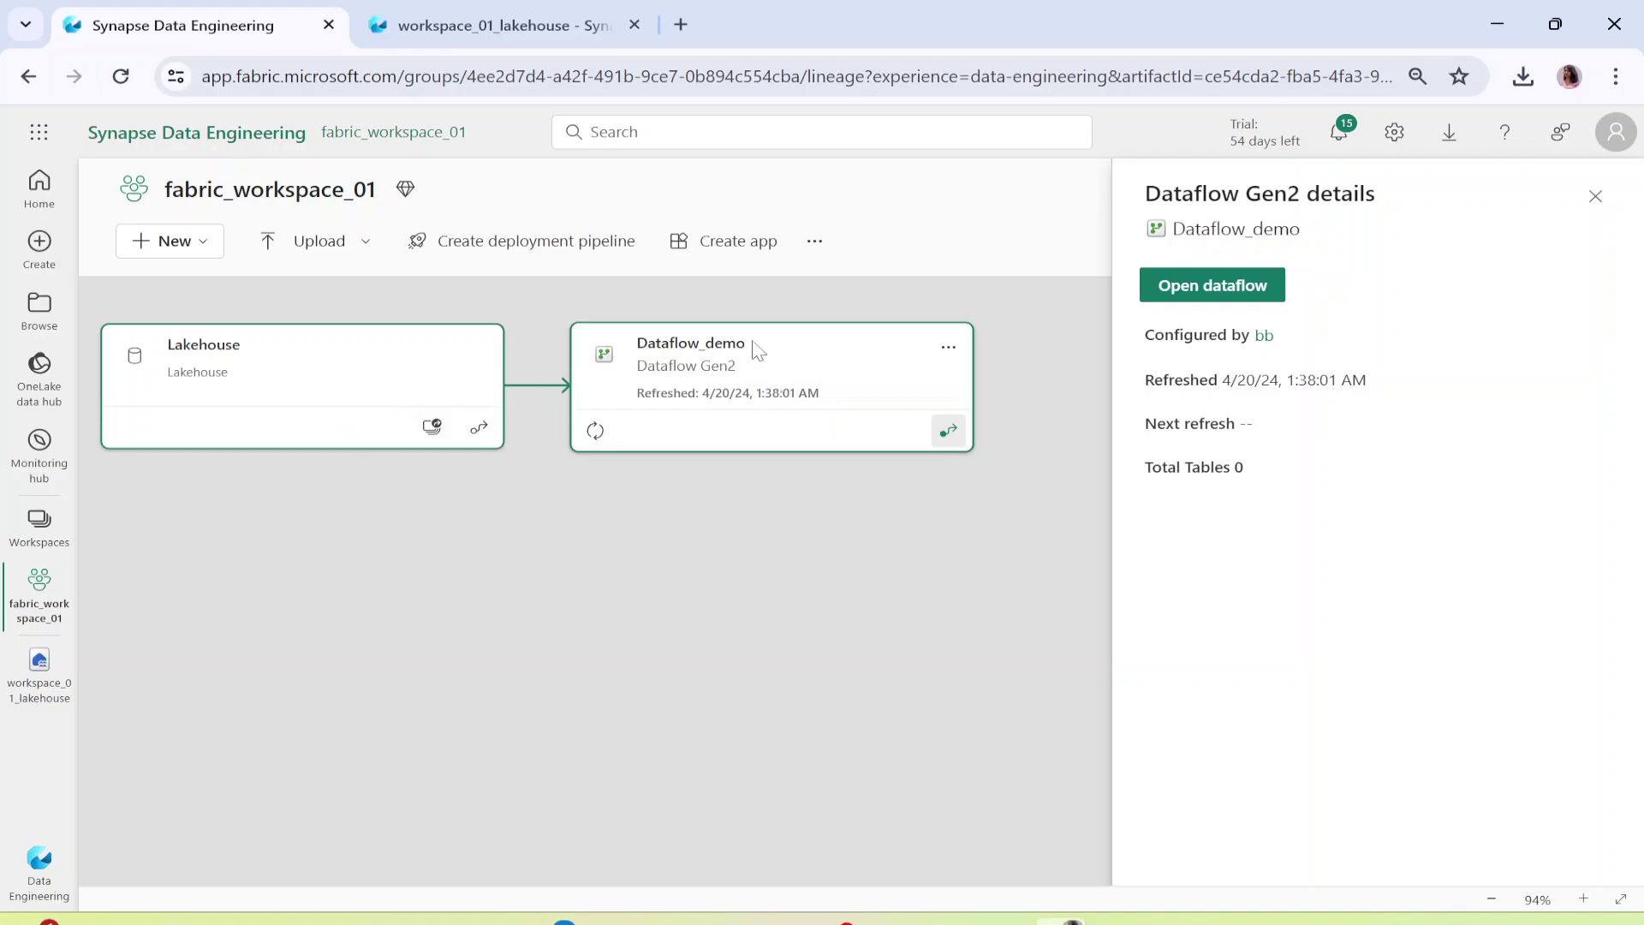
click(28, 77)
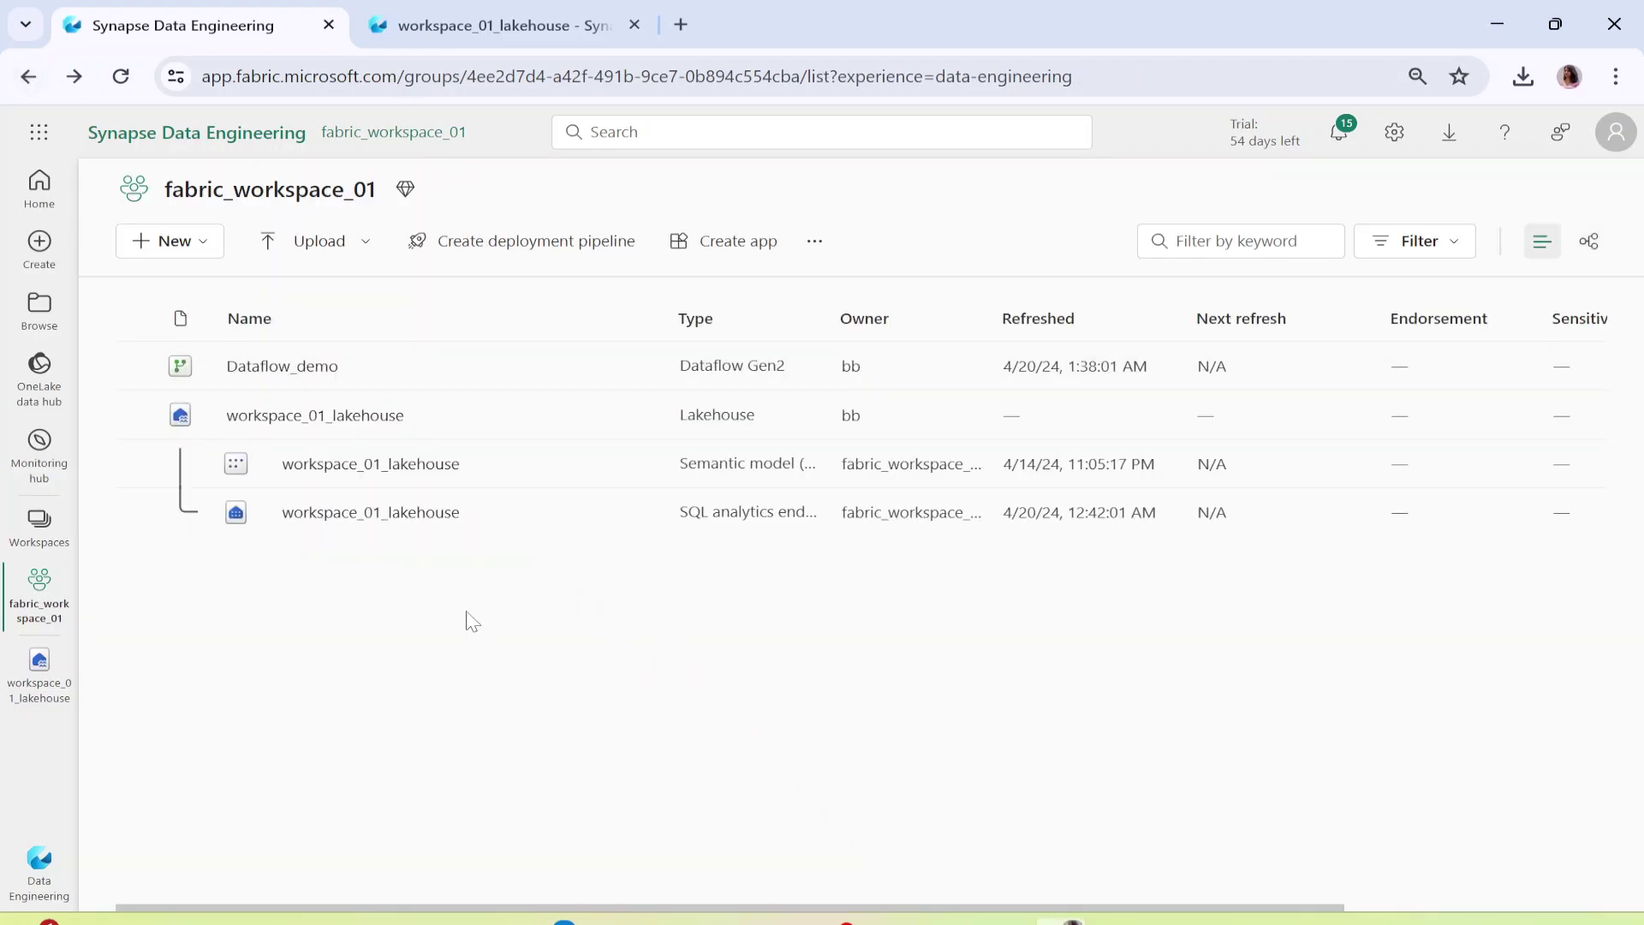
Check the refresh history of Dataflow_demo and close it.
click(640, 366)
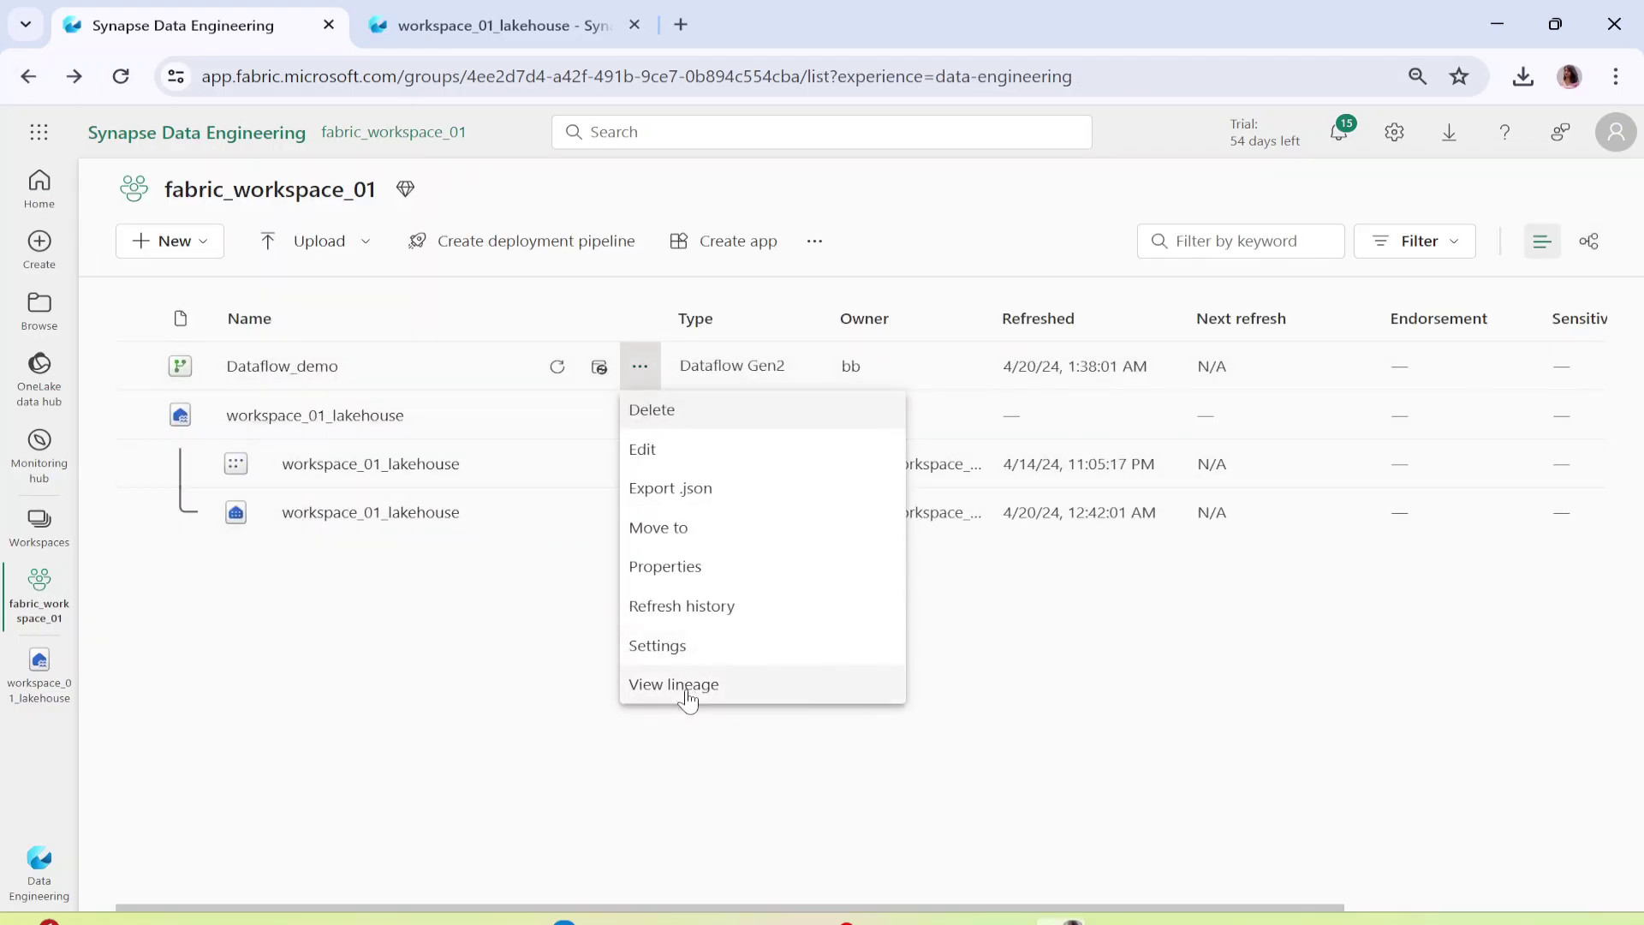
click(720, 610)
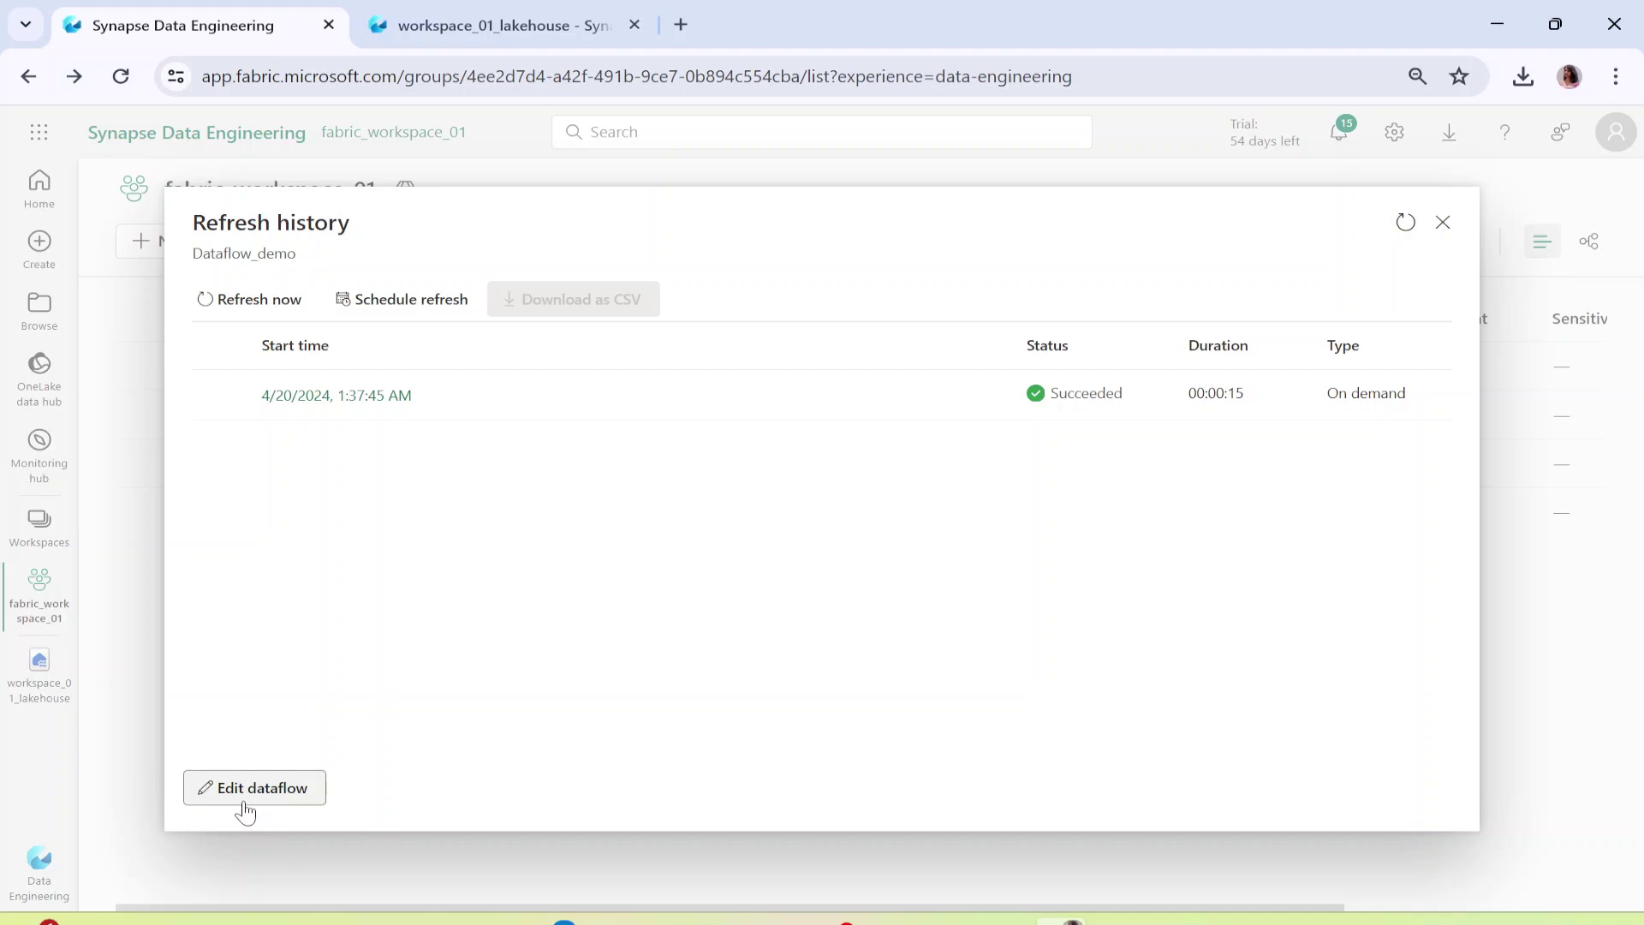
click(1443, 224)
Inspect the aggregated_customers_dataflow table in workspace_01_lakehouse, widening the explorer to read its full name and viewing its available actions.
click(492, 25)
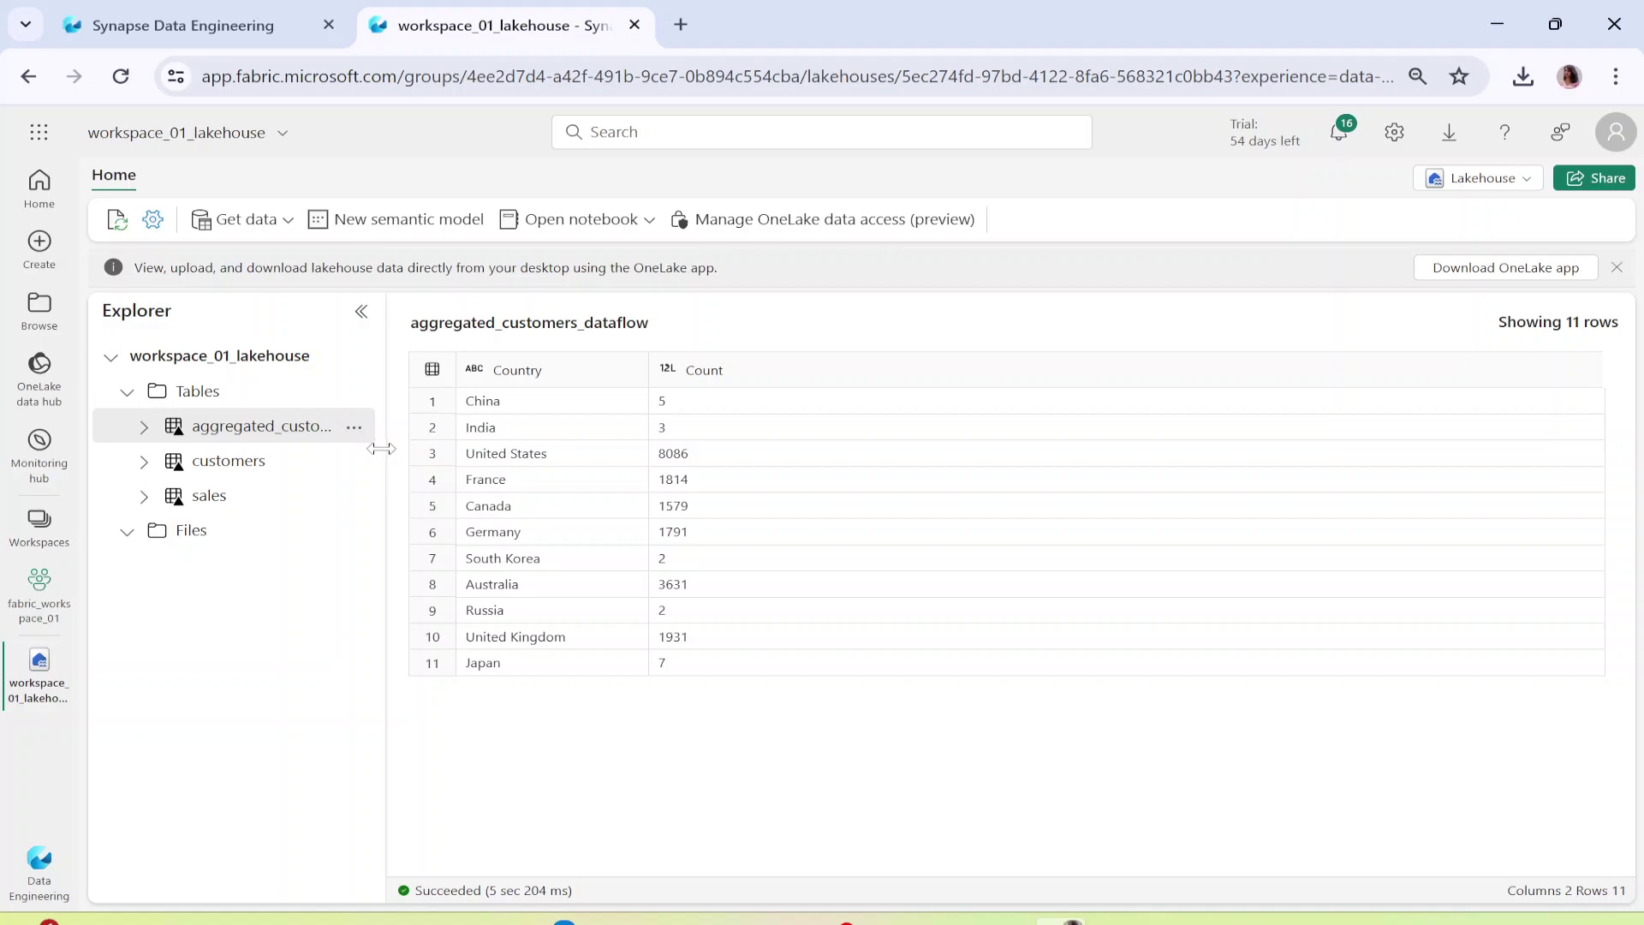
drag(386, 449, 572, 454)
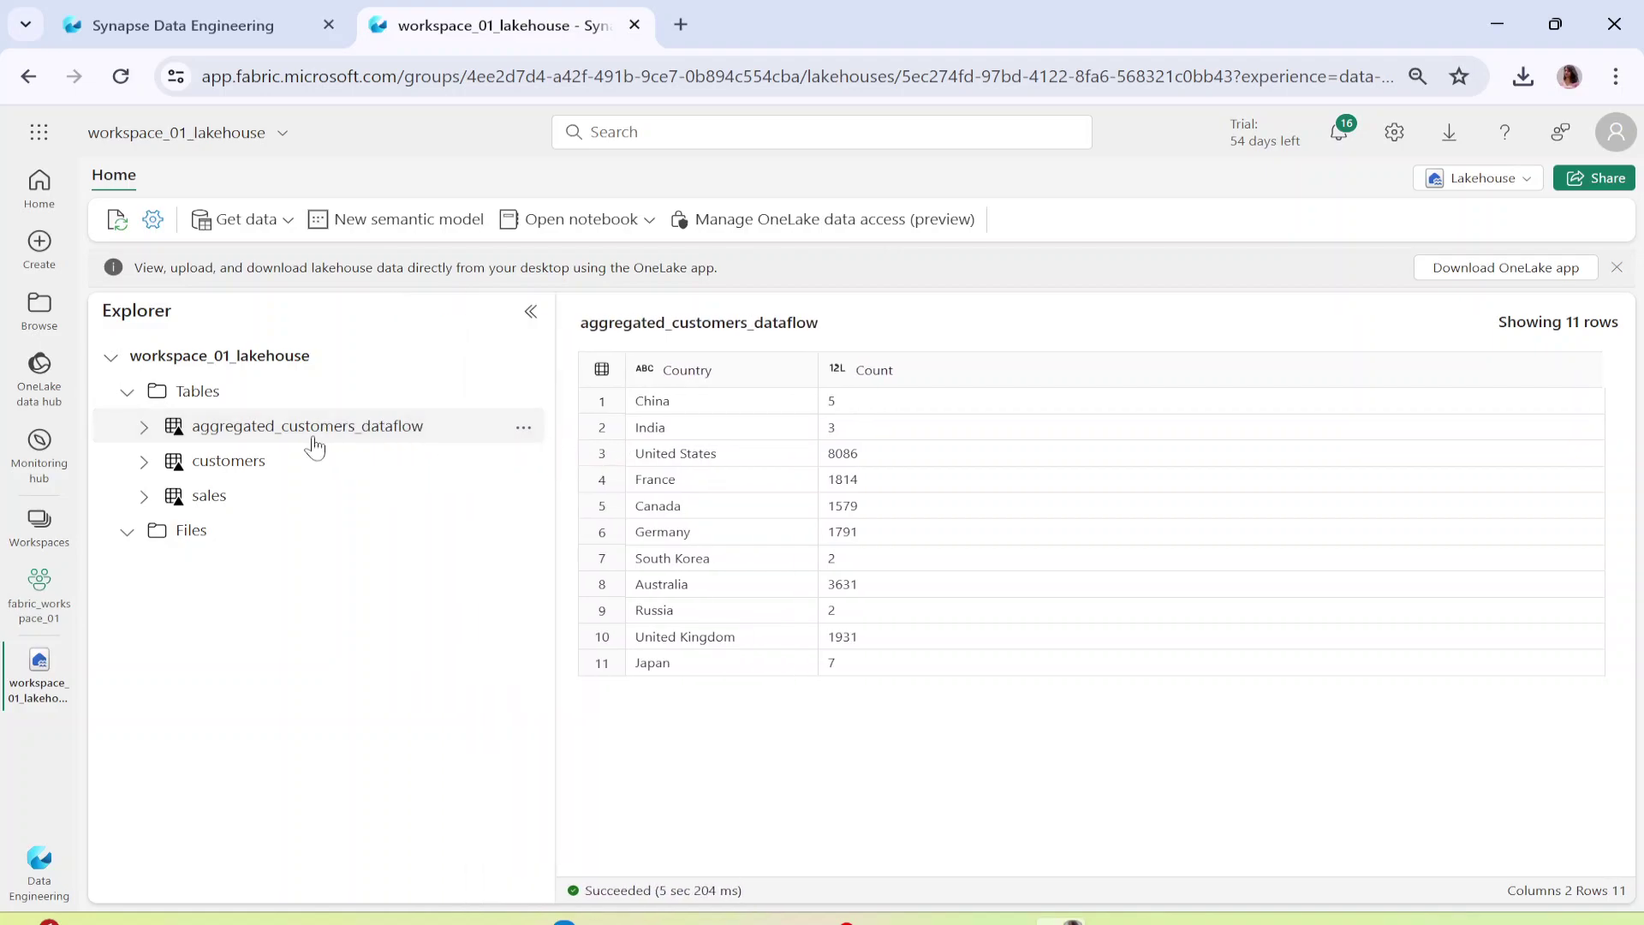
click(523, 427)
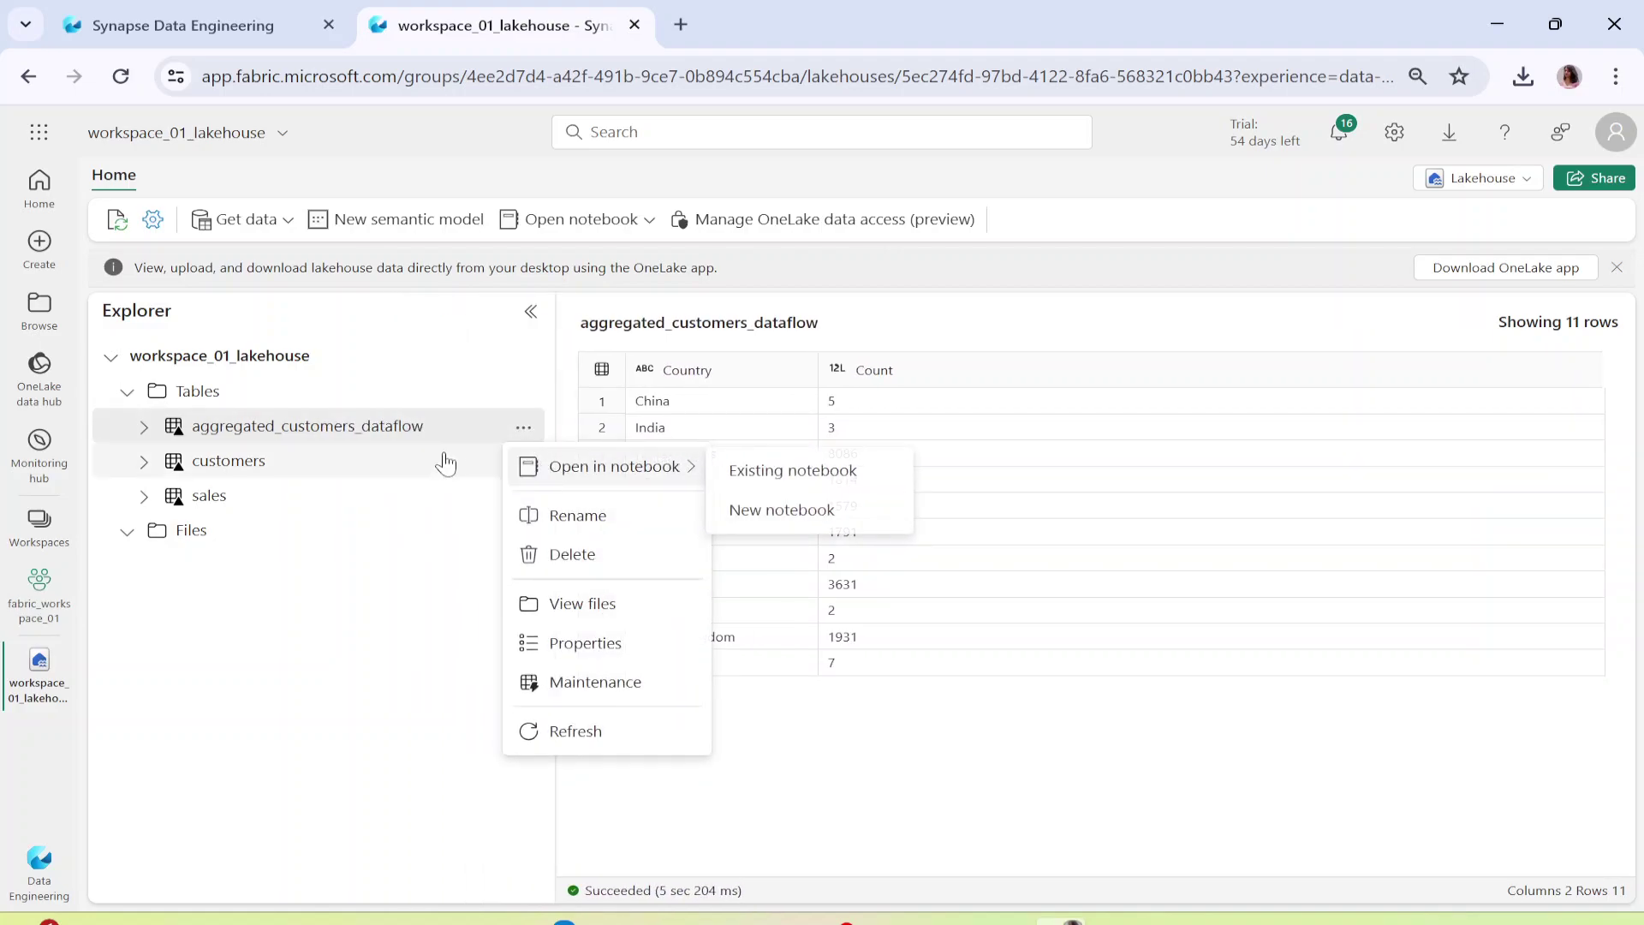
click(792, 364)
drag(589, 323, 805, 338)
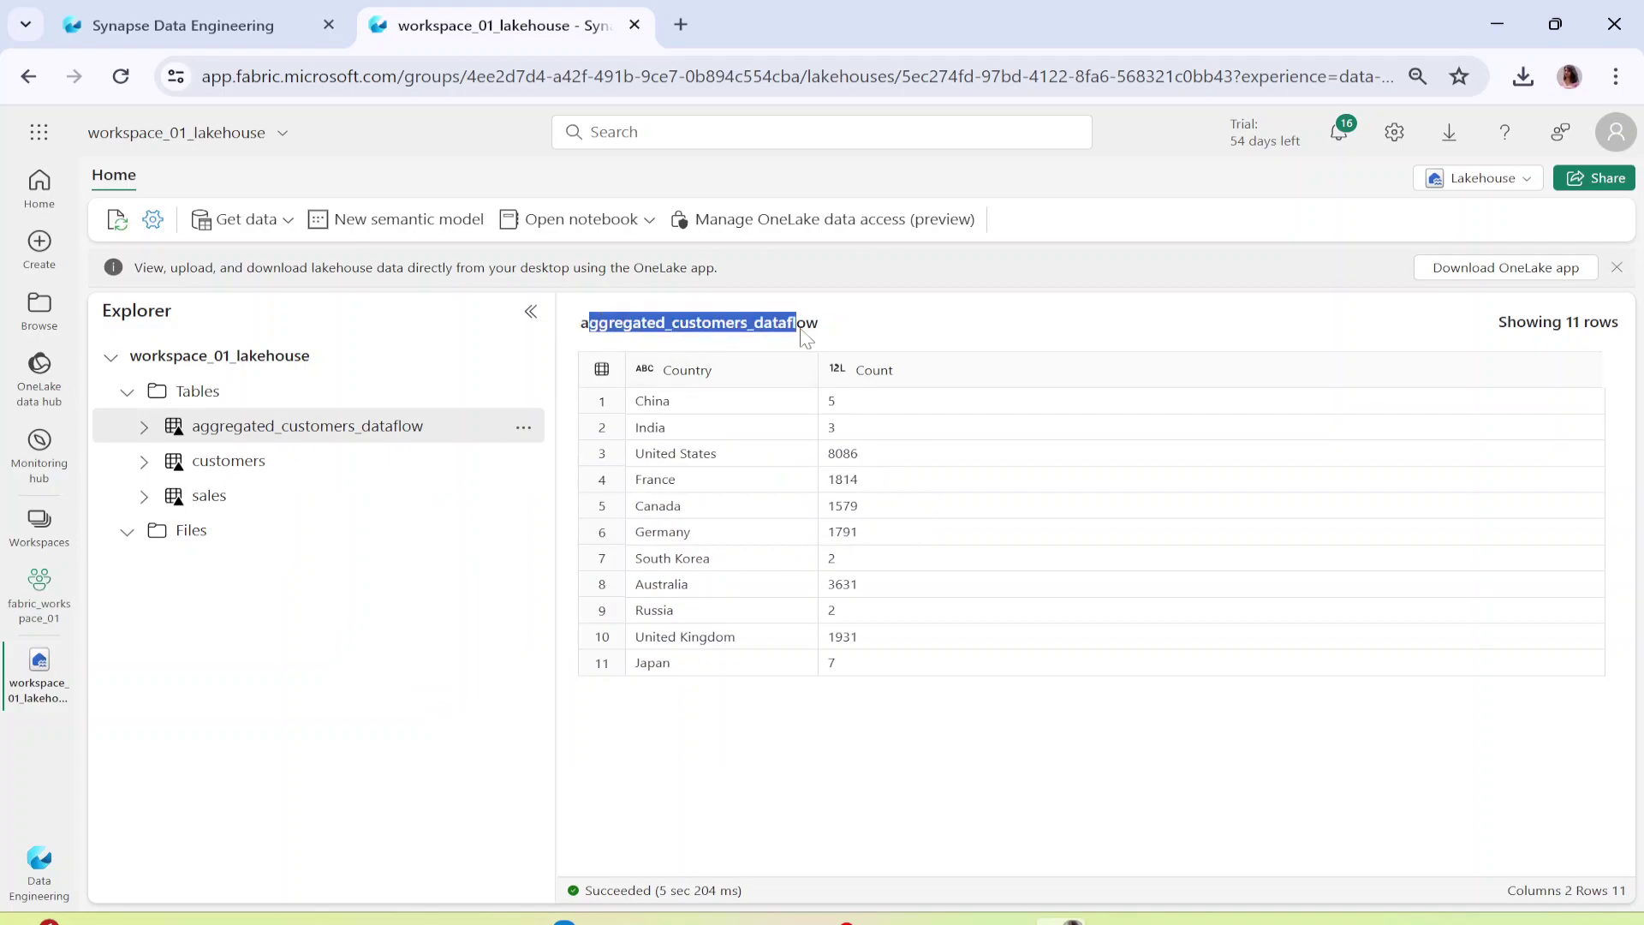
Examine the Country and Count columns of aggregated_customers_dataflow, preview the customers table, and return to the aggregated table to review its available actions.
click(690, 376)
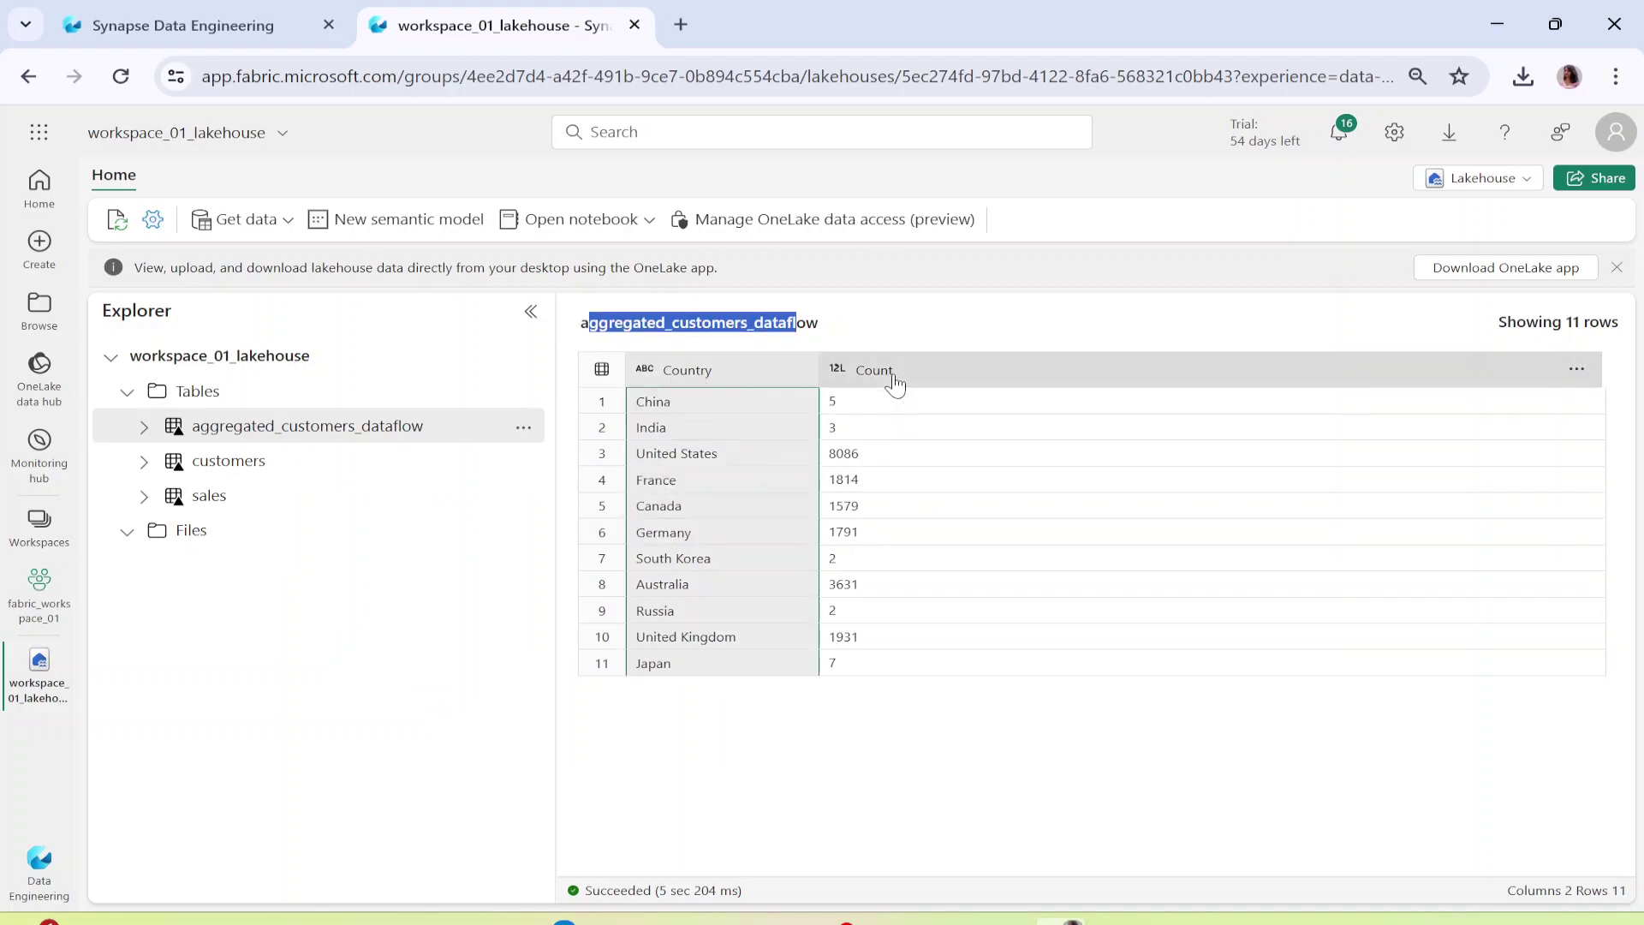
click(895, 383)
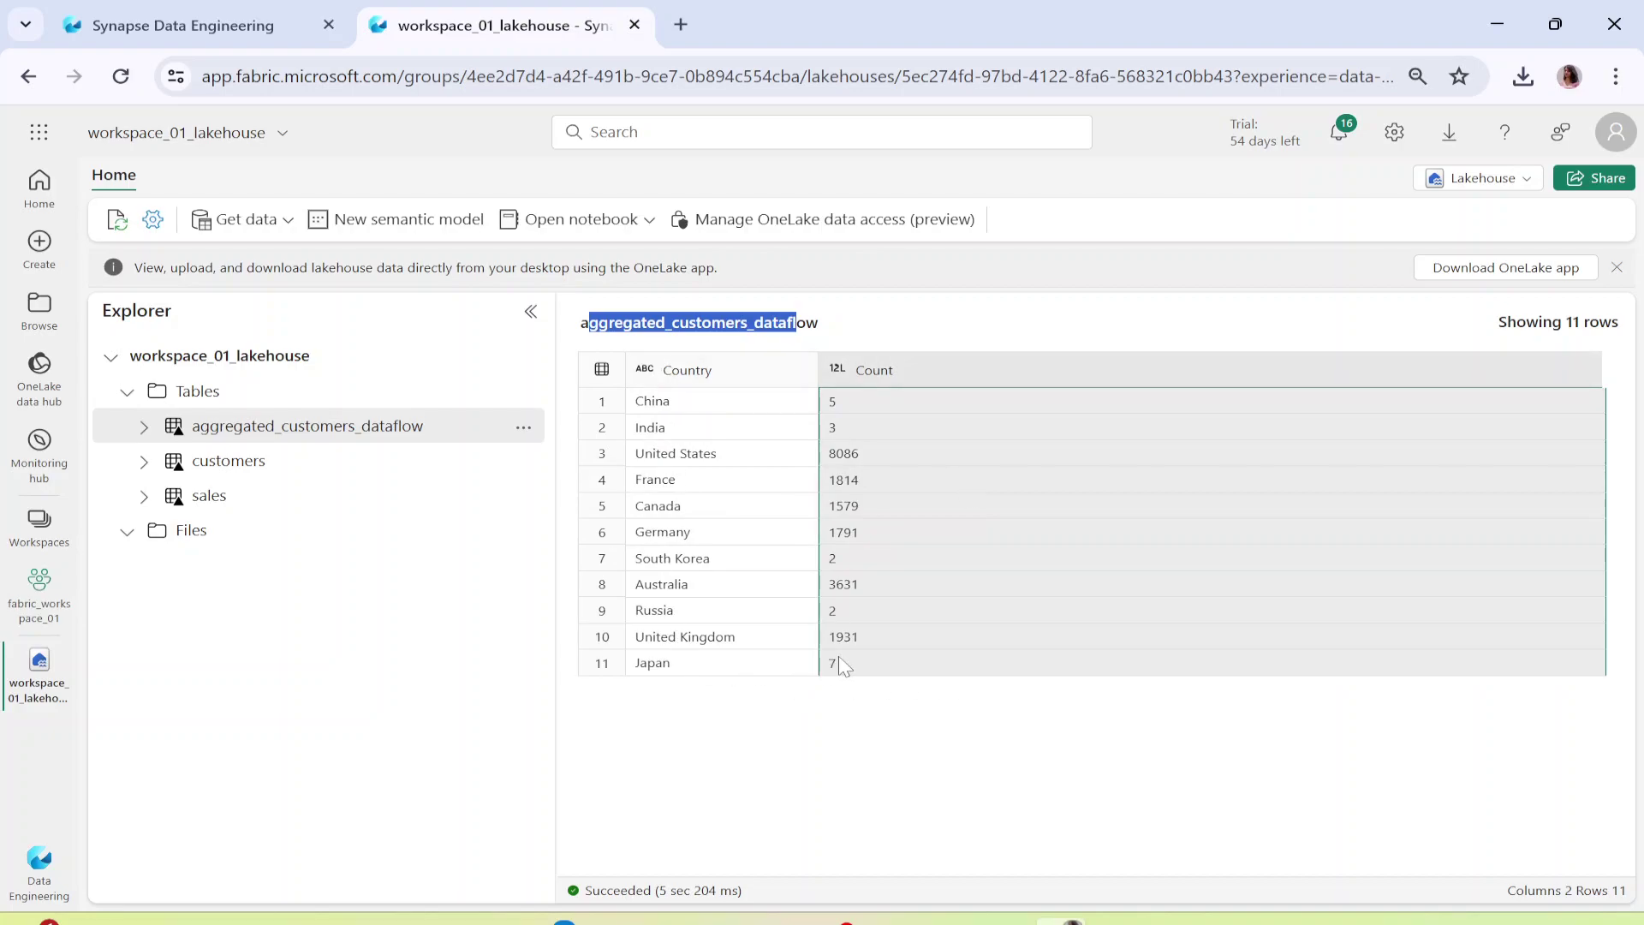
click(253, 473)
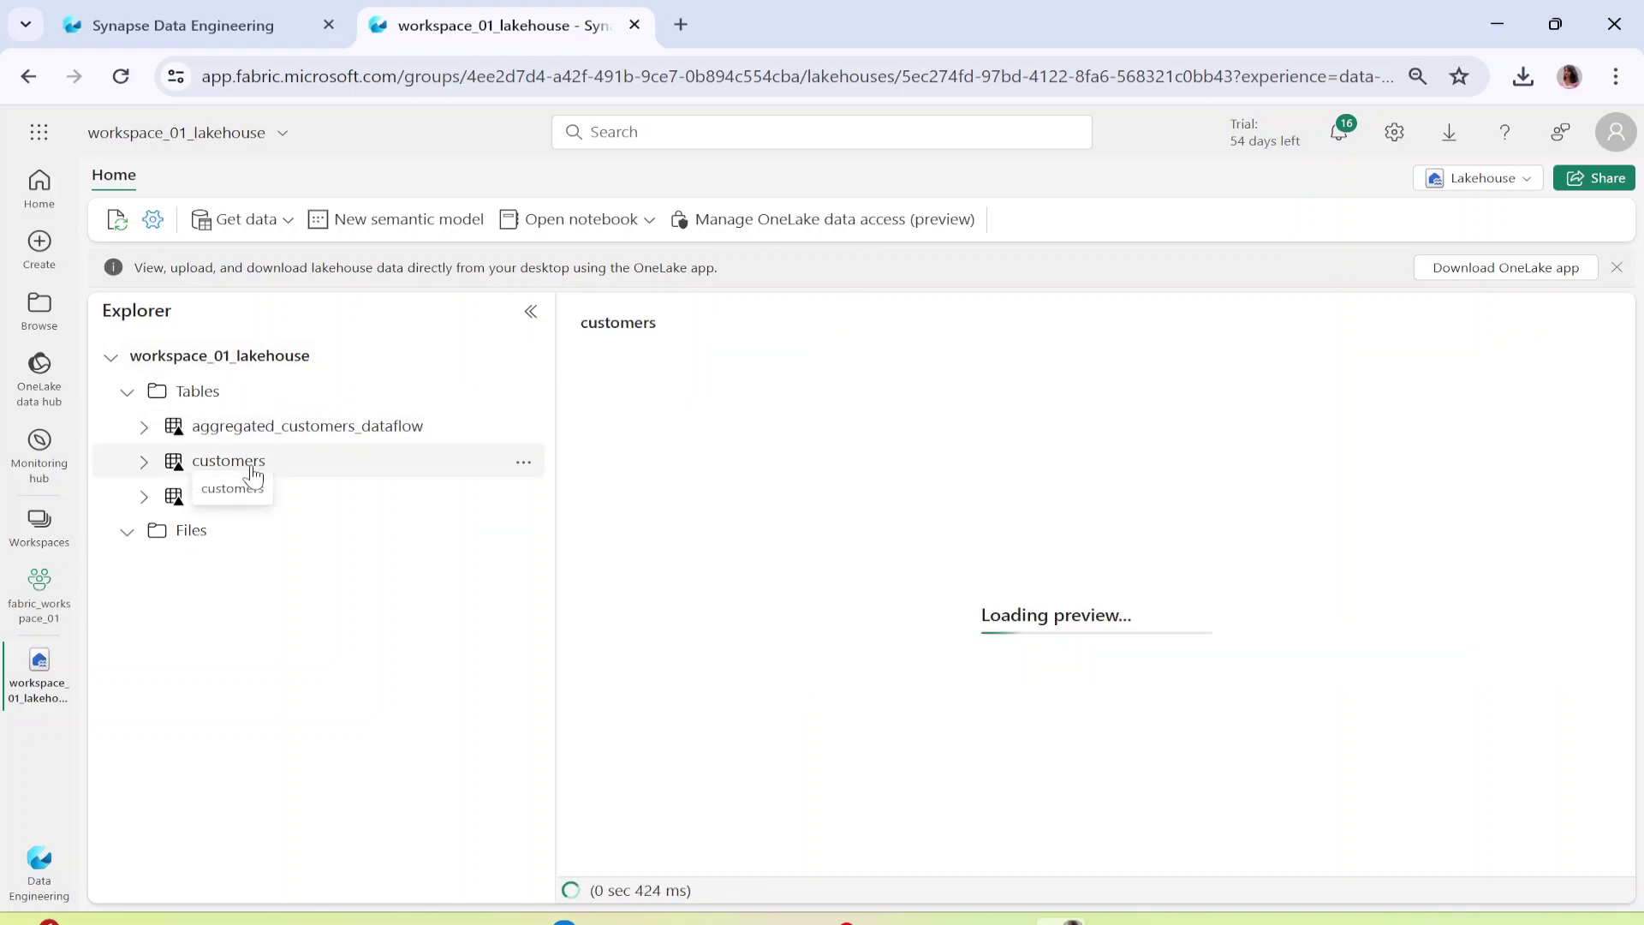
click(275, 437)
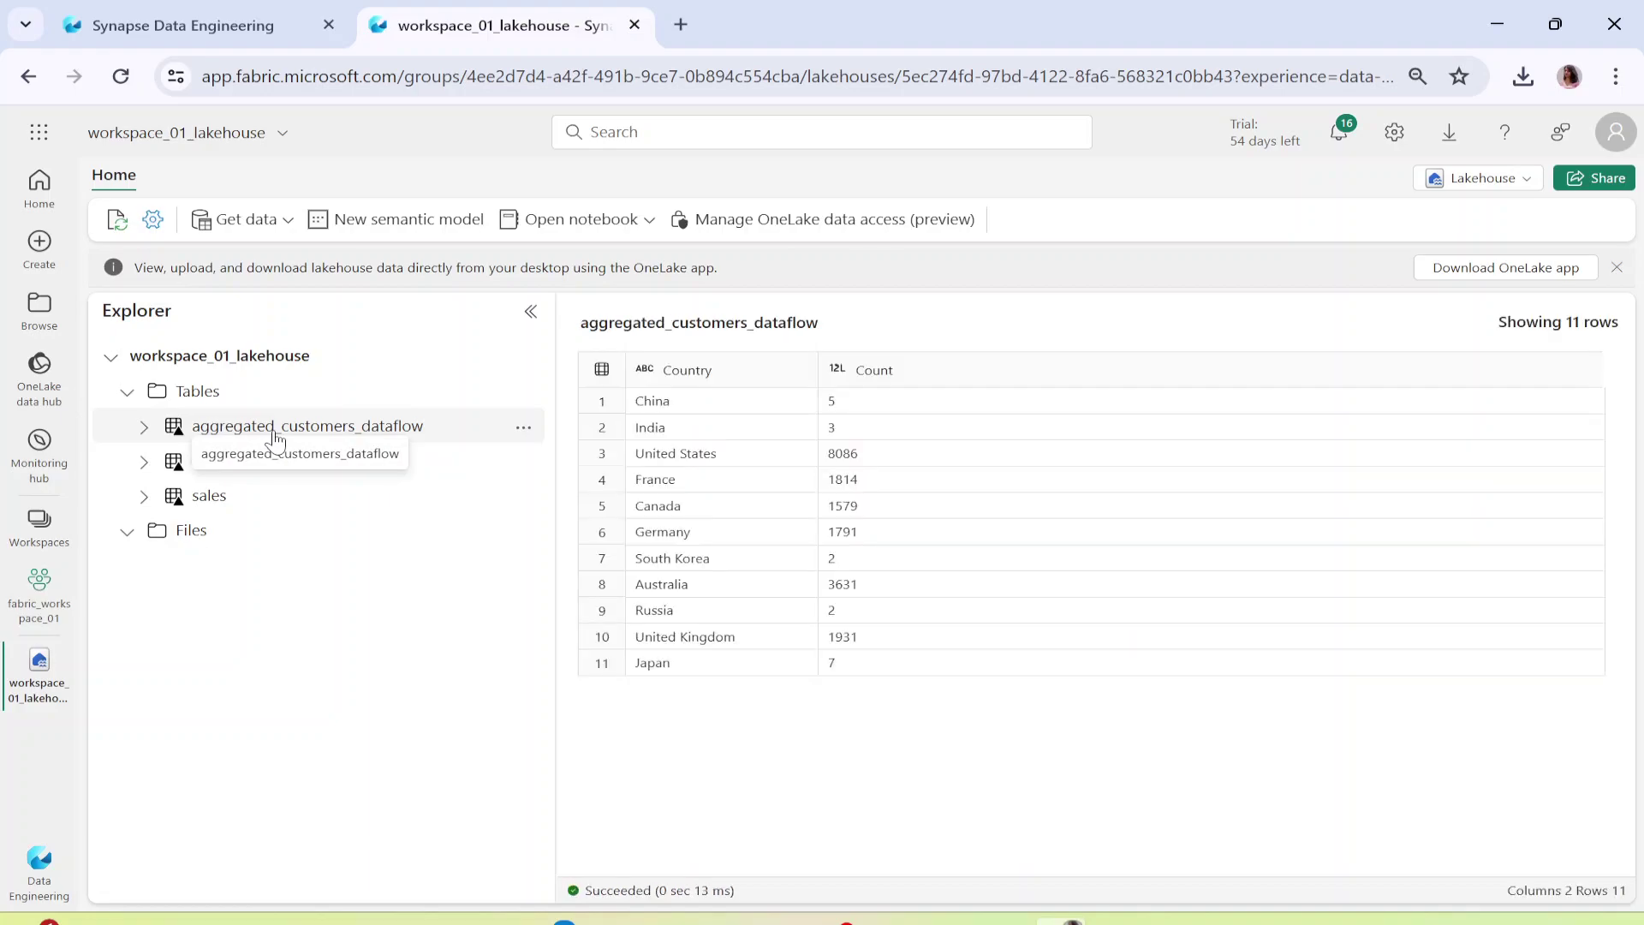
click(517, 428)
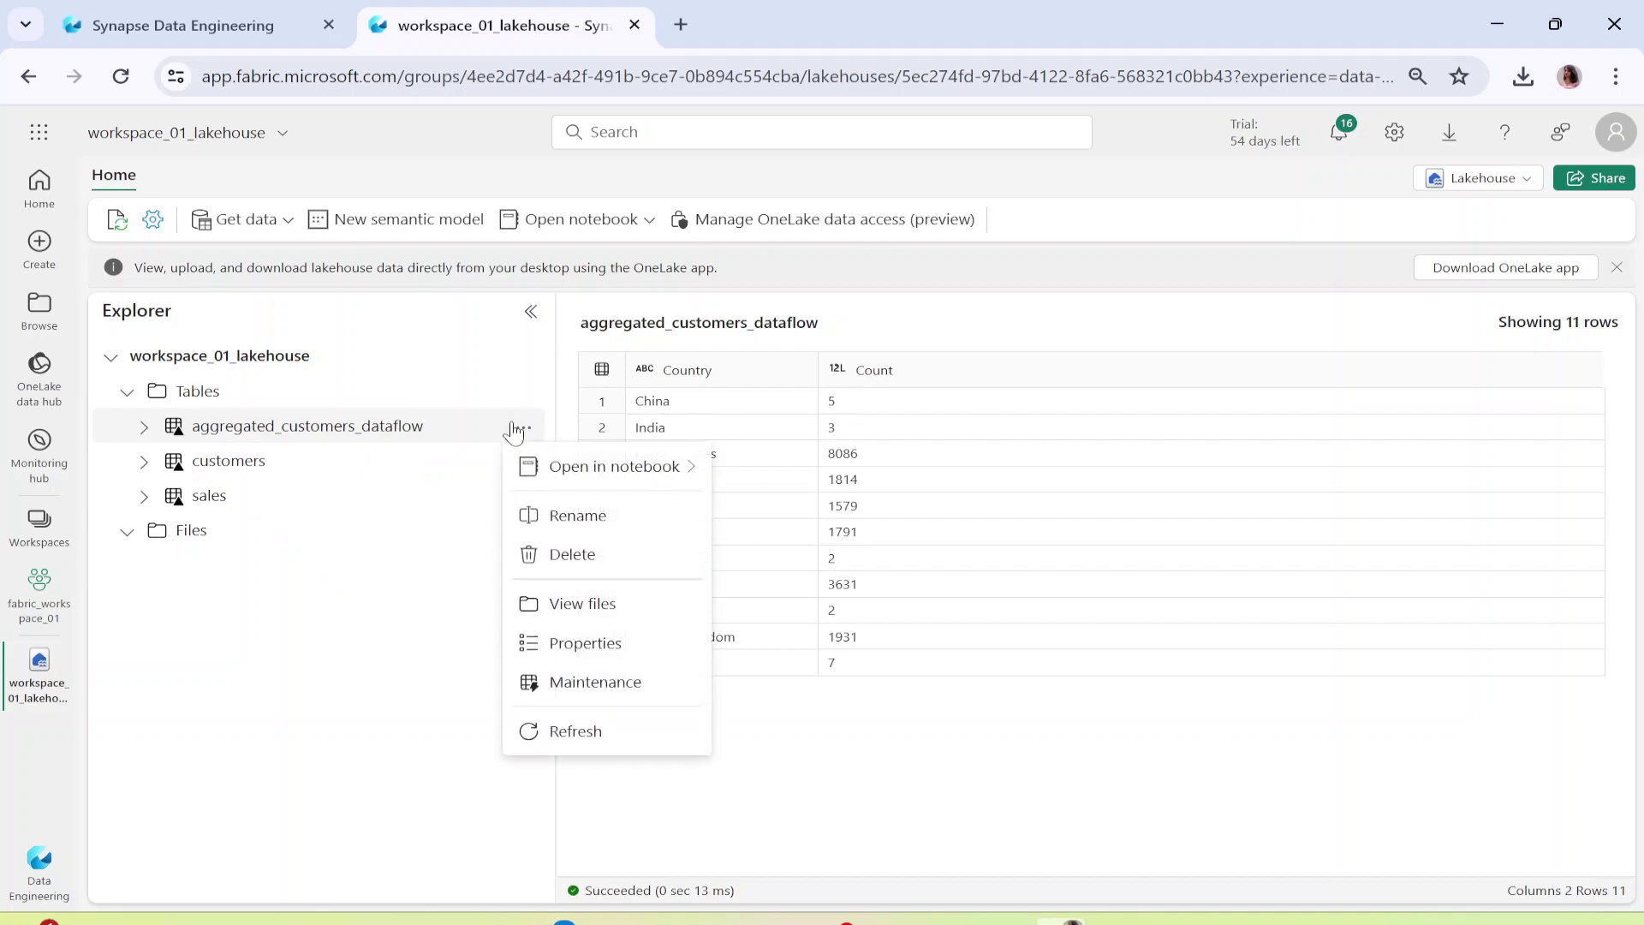
click(1075, 333)
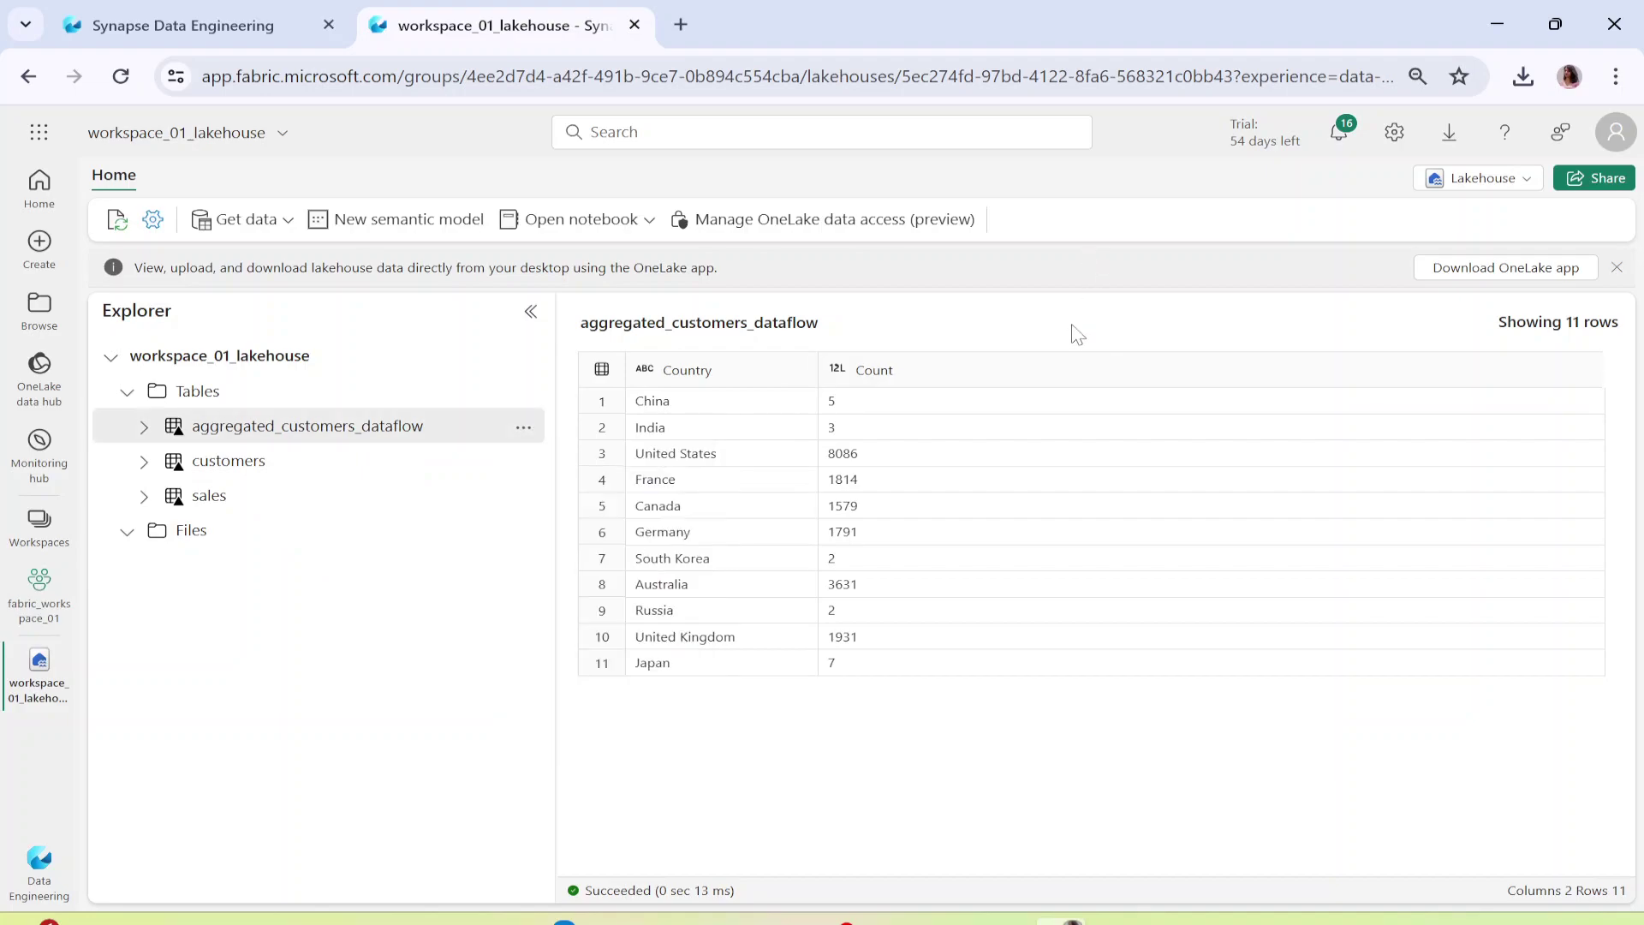